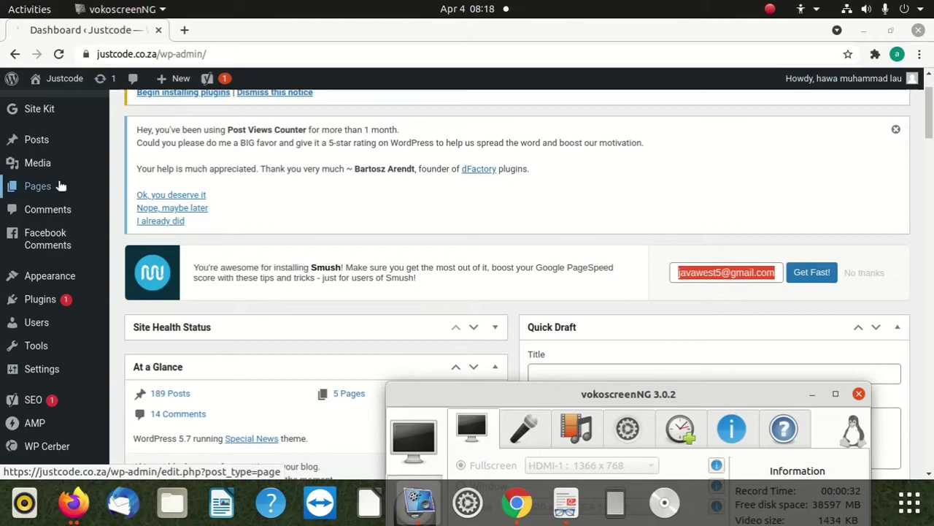
Open the list of all posts and go to the most recent entries.
mouse_move(62, 185)
mouse_move(43, 139)
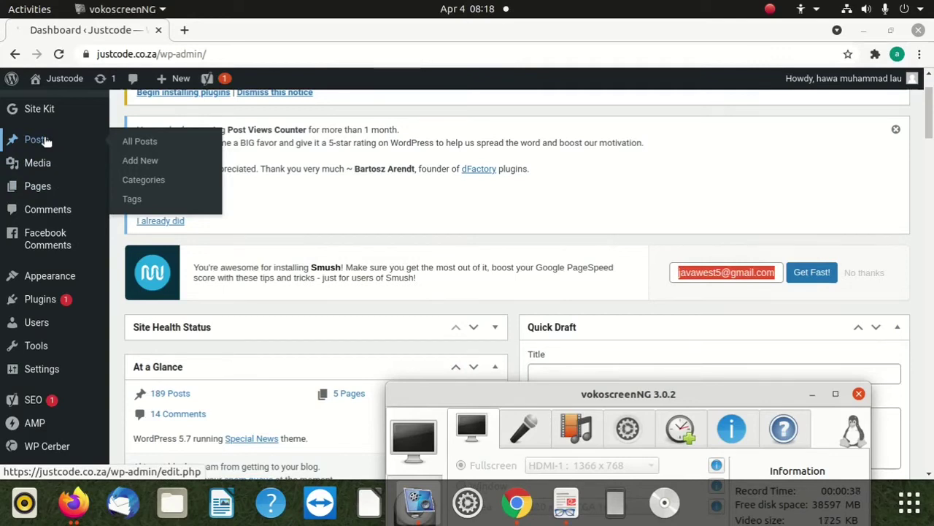
left_click(42, 139)
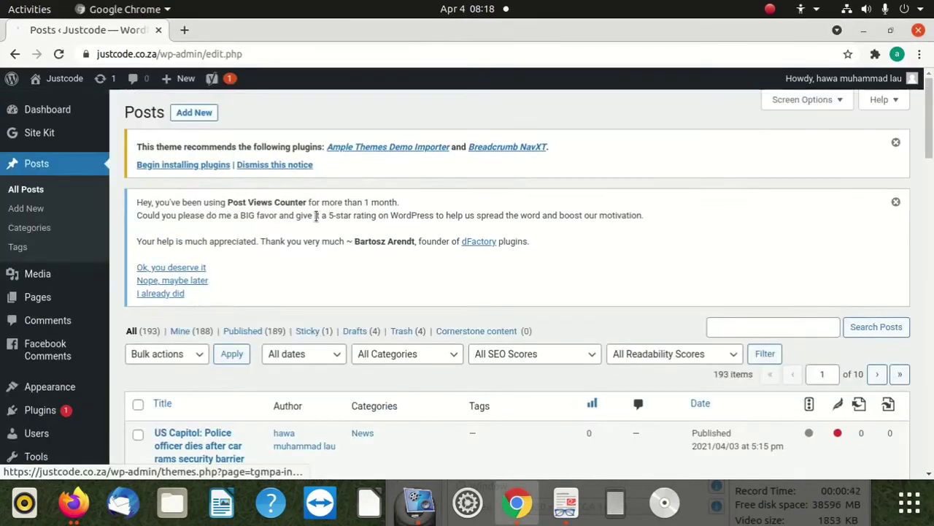
scroll(331, 284, "down", 2)
scroll(331, 284, "down", 2)
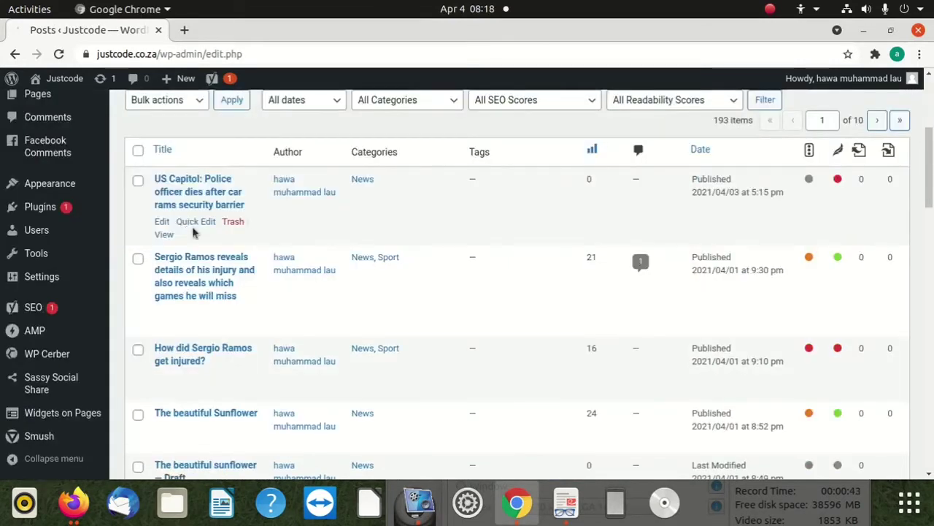
Quick-edit the newest post's title to "US Capitol Police officer dies after car rams security barrier", without the colon, and update it.
left_click(197, 223)
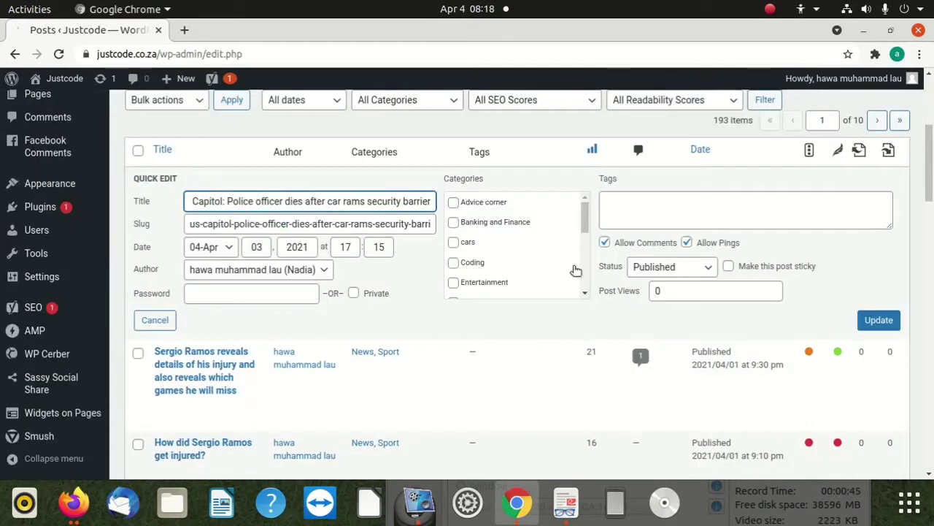
scroll(452, 255, "up", 3)
left_click(227, 347)
left_click_drag(218, 349, 146, 354)
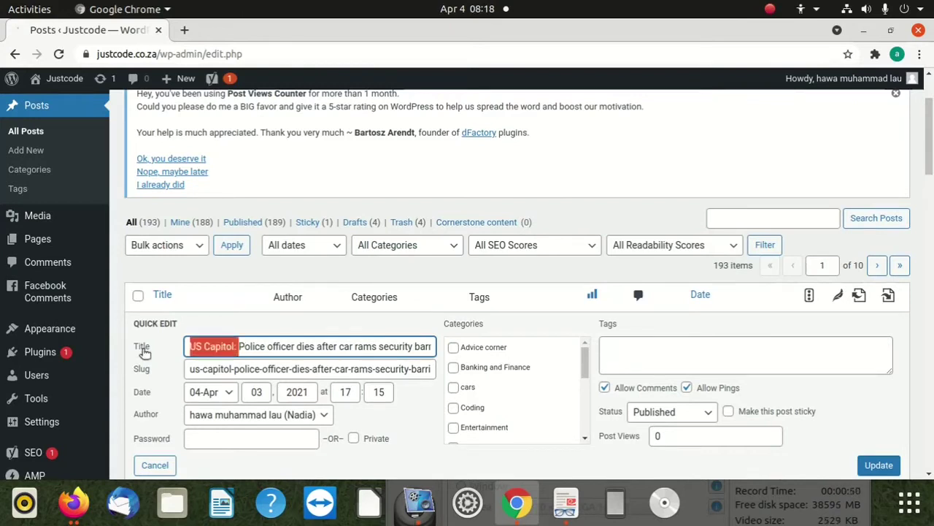
key("Right")
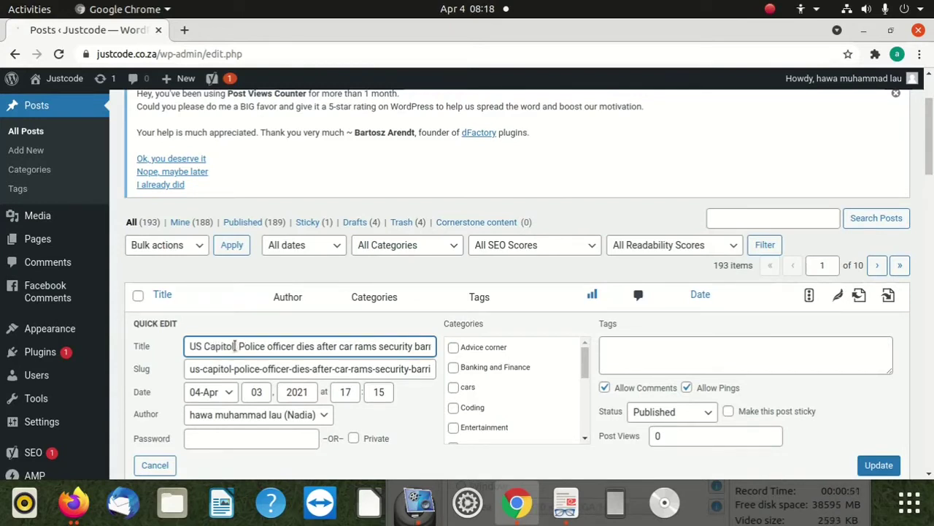
key("BackSpace")
key("BackSpace")
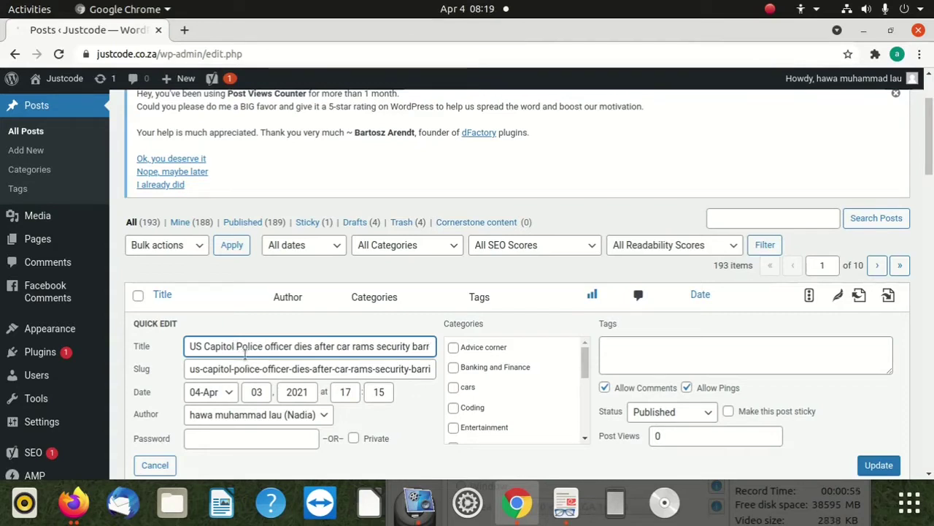
scroll(277, 321, "down", 5)
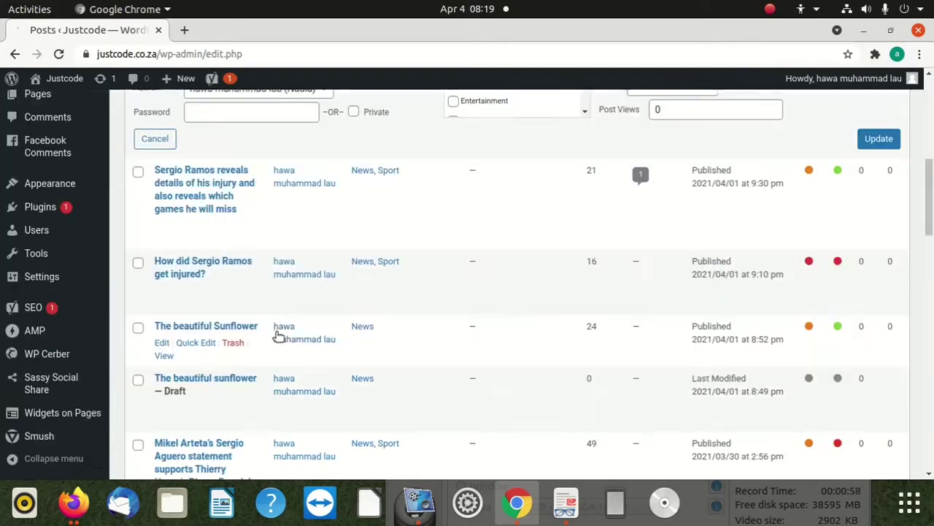
scroll(278, 329, "up", 2)
scroll(278, 329, "up", 2)
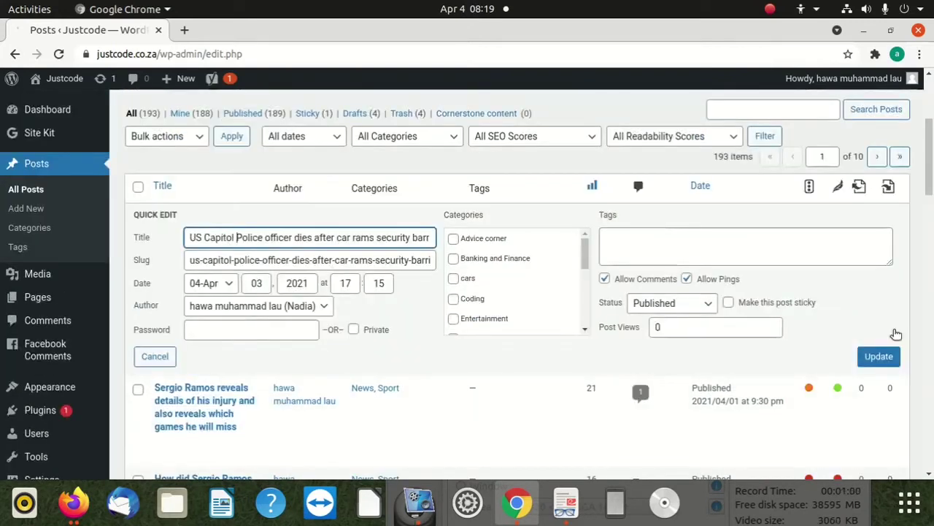
left_click(861, 355)
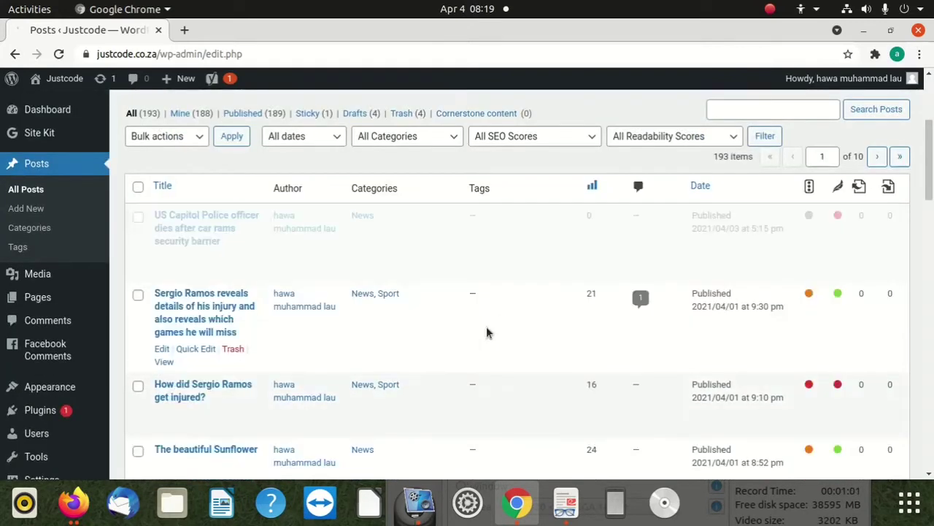
Quick-edit the title of the Sergio Ramos injury details post, replacing "and" with "&", and update it.
scroll(275, 297, "down", 1)
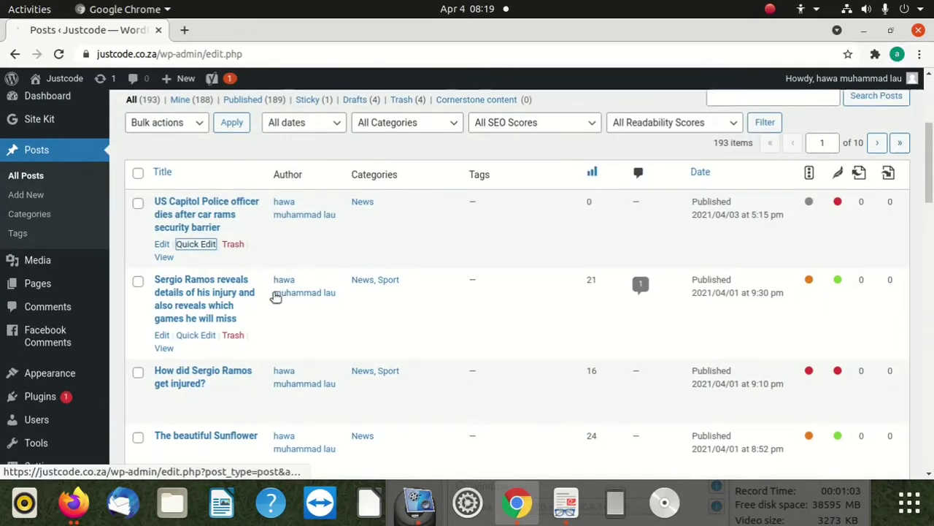
scroll(265, 298, "up", 1)
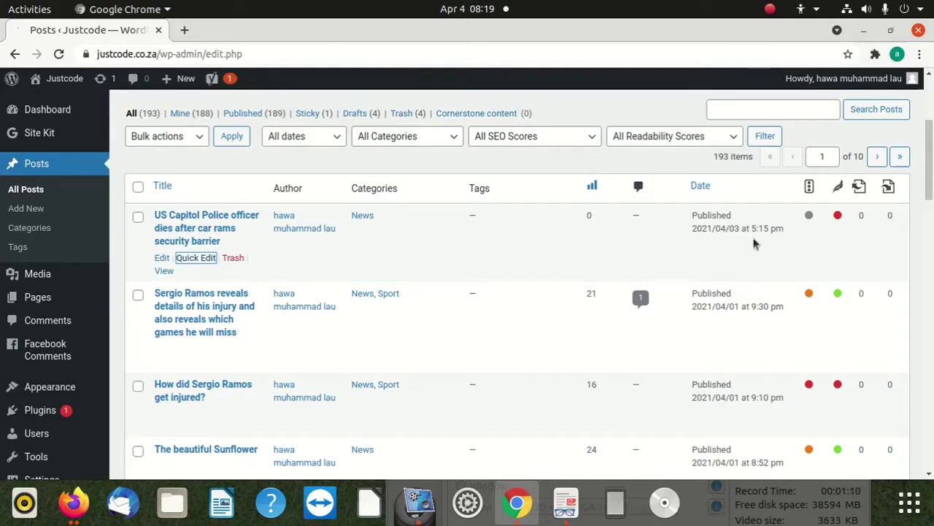
scroll(299, 319, "down", 1)
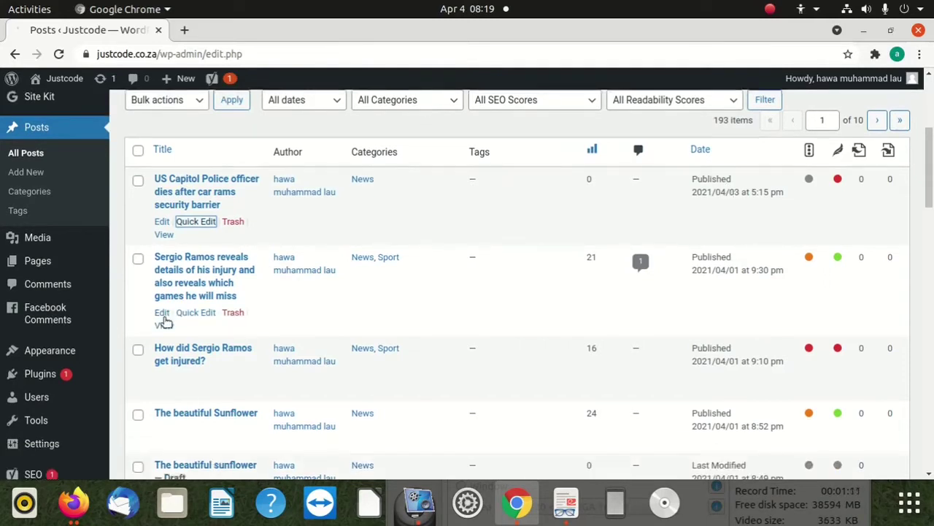
left_click(197, 312)
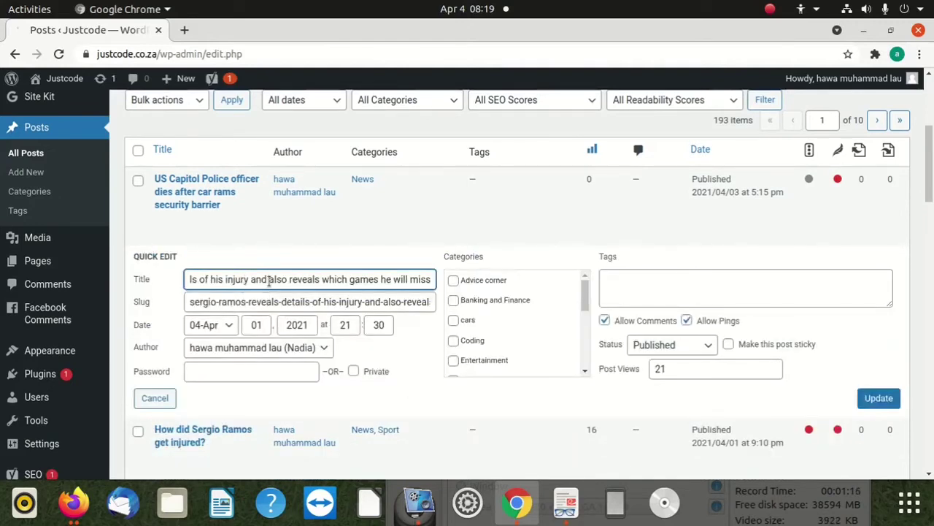
key("BackSpace")
key("BackSpace")
key("BackSpace")
key("BackSpace")
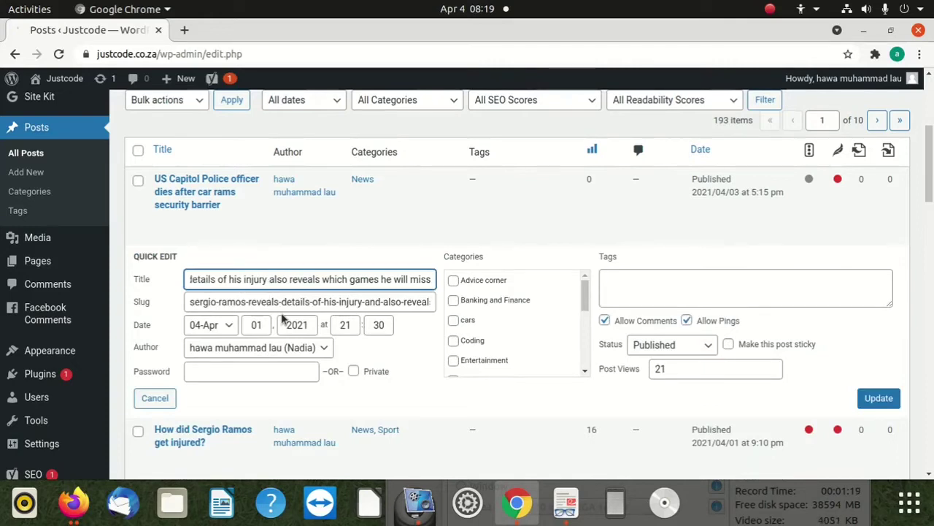
type("&")
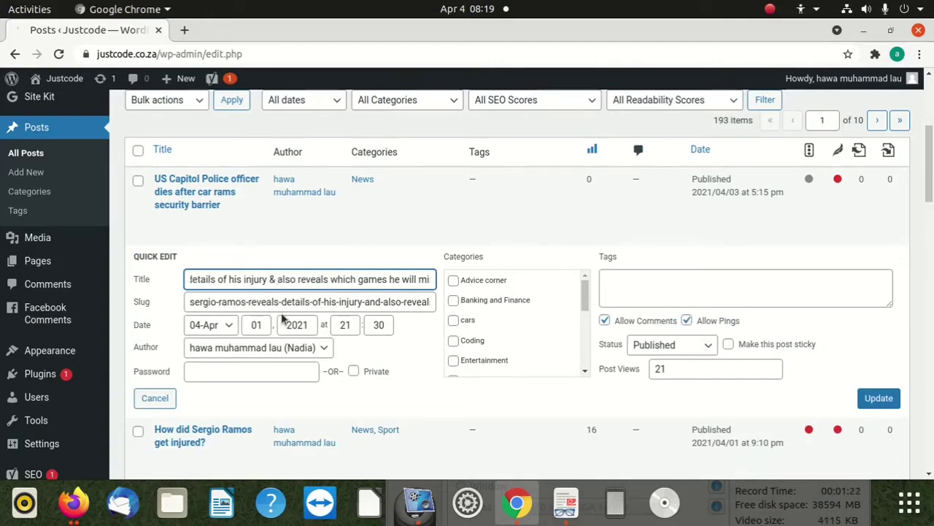
left_click(874, 400)
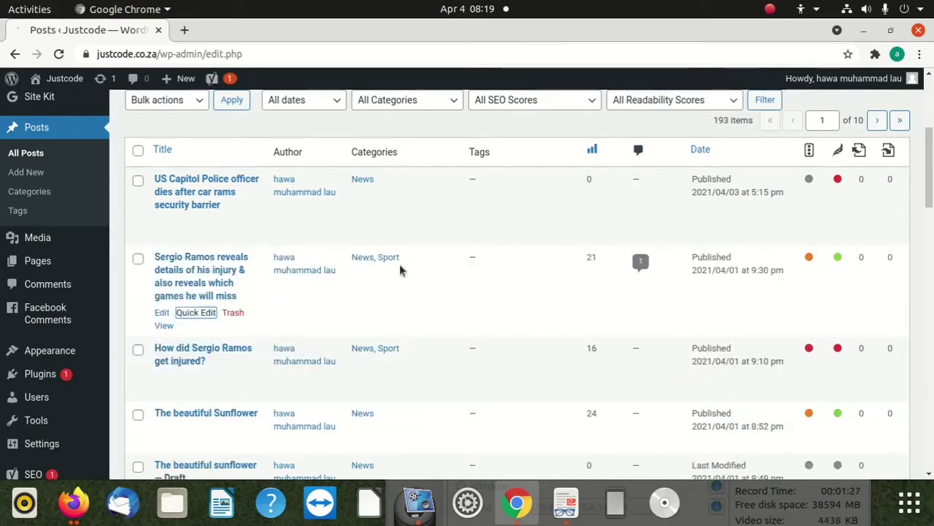
Open the post "How did Sergio Ramos get injured?" in the full editor.
scroll(292, 281, "down", 4)
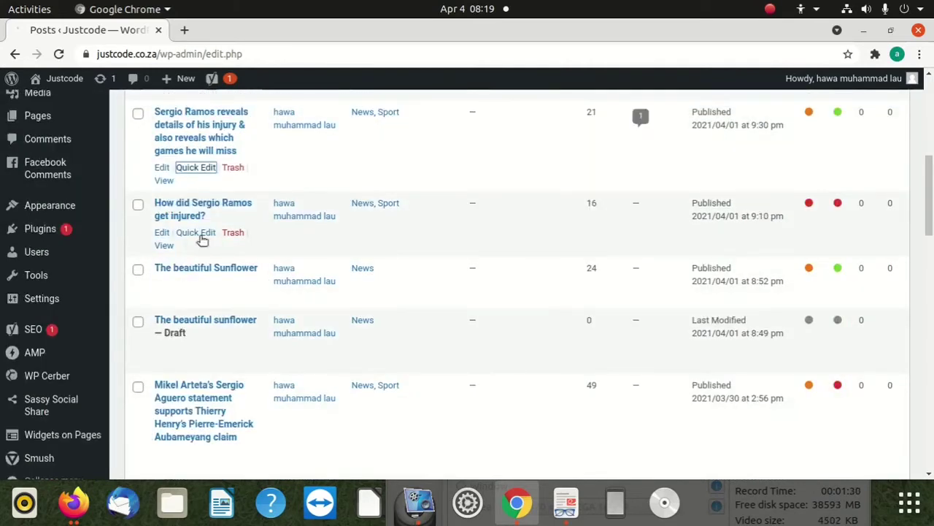
left_click(152, 233)
left_click(157, 233)
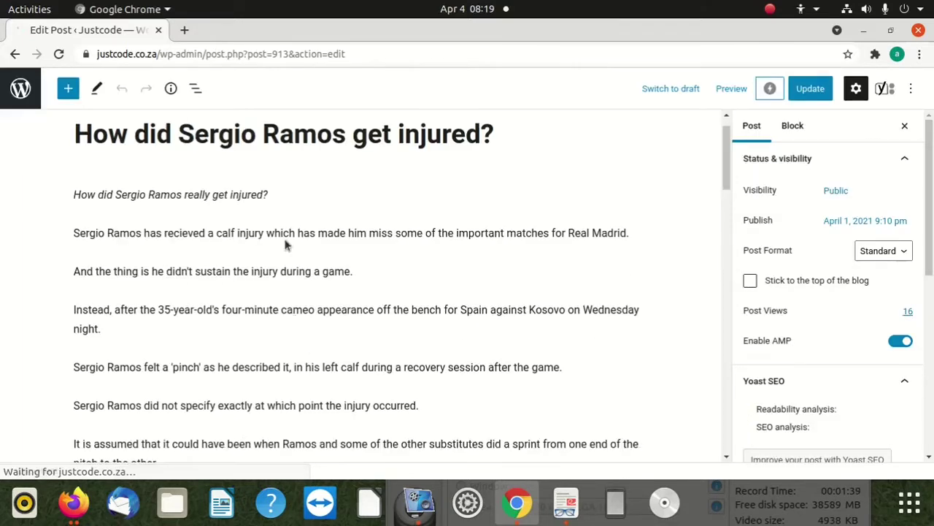
Put a space before the full stop after "Wednesday night" in the paragraph beginning "Instead", and update the post.
triple_click(265, 201)
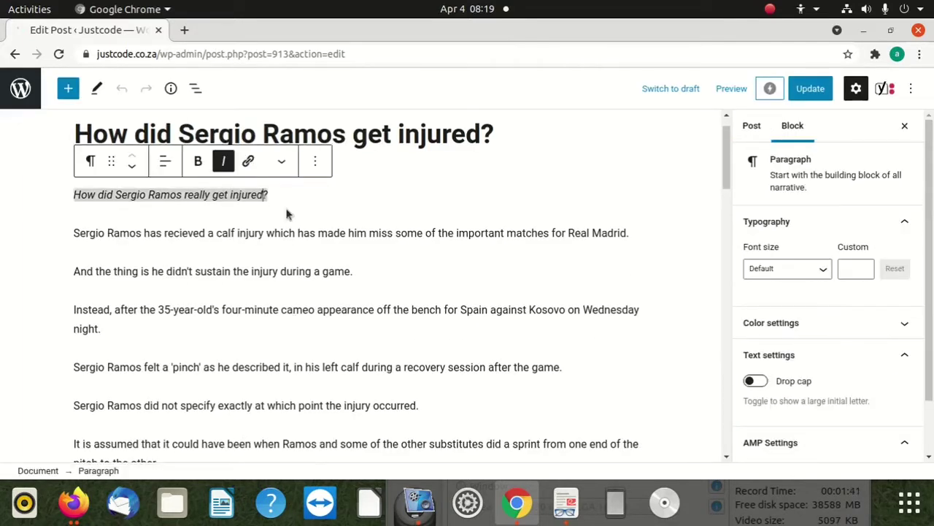
left_click(138, 329)
key("BackSpace")
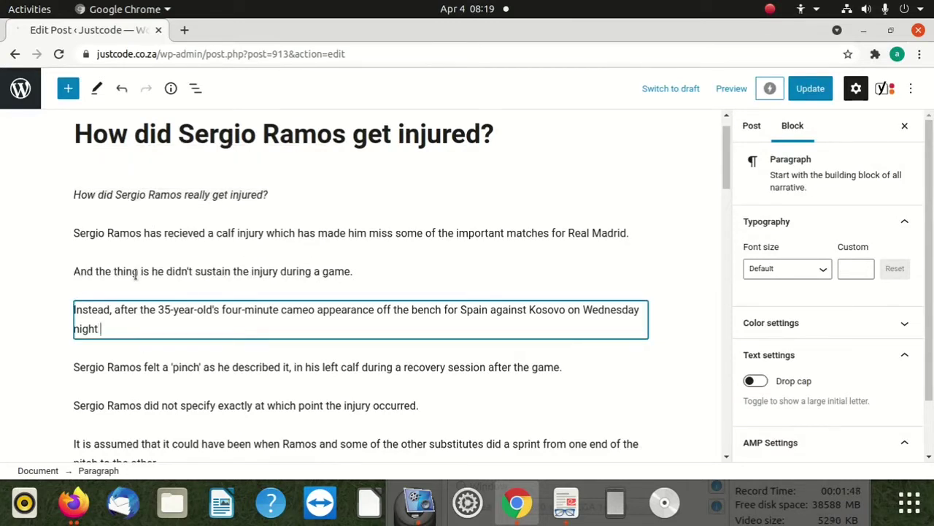
type(".")
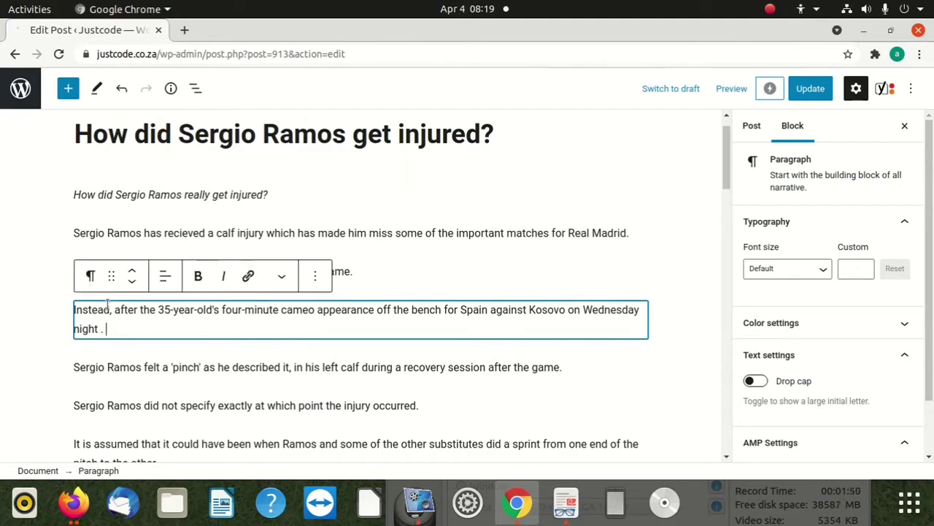
scroll(302, 327, "down", 2)
left_click(803, 88)
Add a closing paragraph reading "Do you think he is the best ?" at the end of the post and update it.
scroll(208, 341, "down", 4)
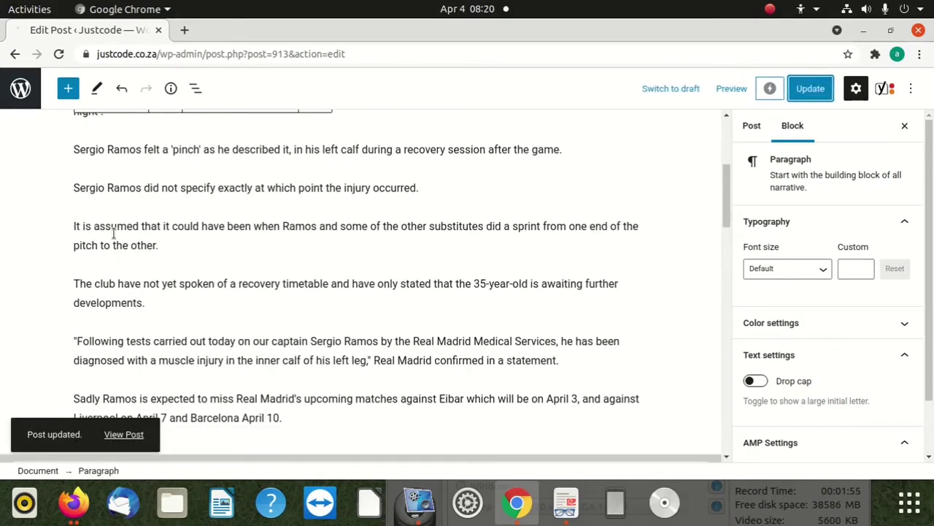
scroll(139, 263, "down", 4)
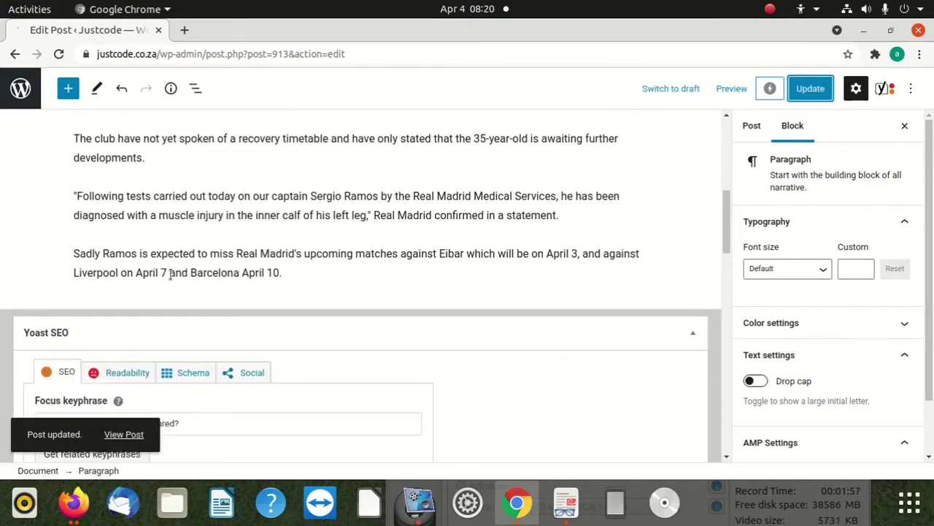
left_click(303, 274)
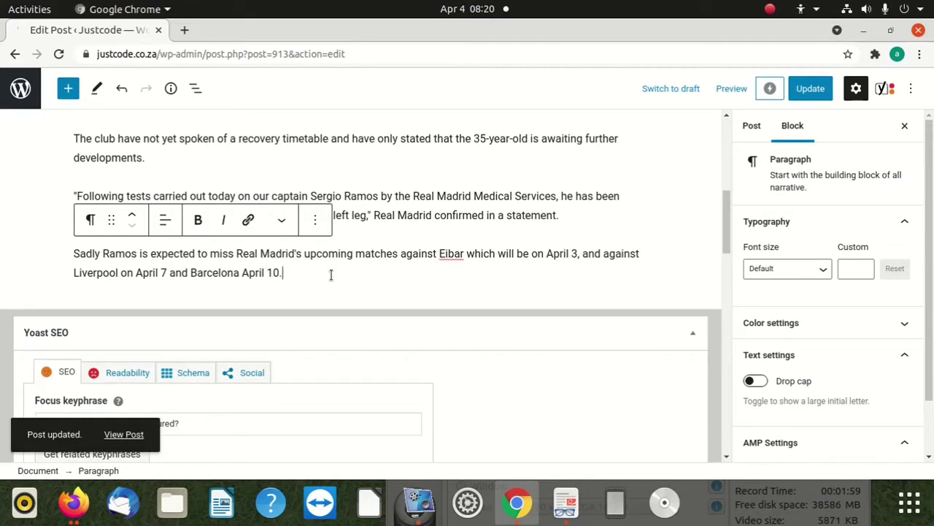
key("Return")
type("Do you think he is ")
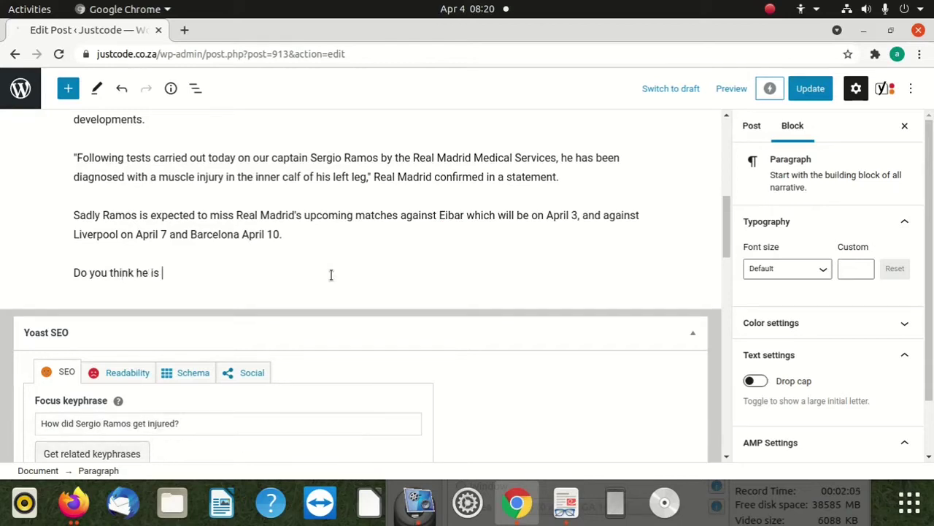
type("the best ?")
scroll(330, 275, "up", 3)
scroll(329, 277, "up", 3)
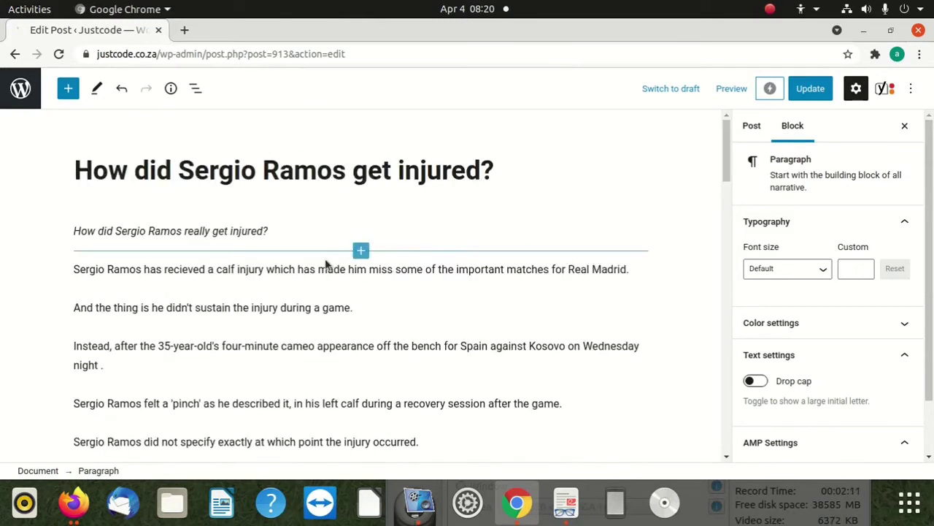
left_click(811, 89)
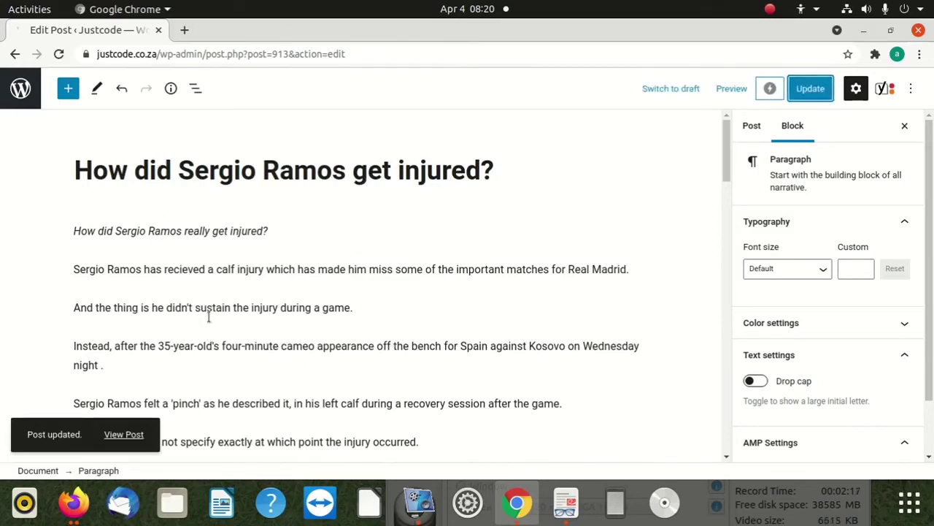
left_click(812, 90)
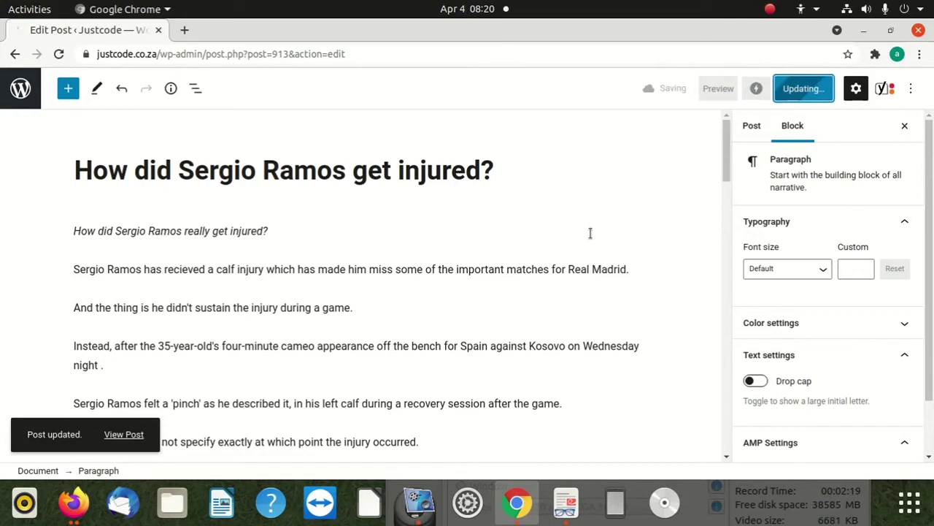
Shorten the web address to justcode.co.za and load the site's home page.
left_click(240, 59)
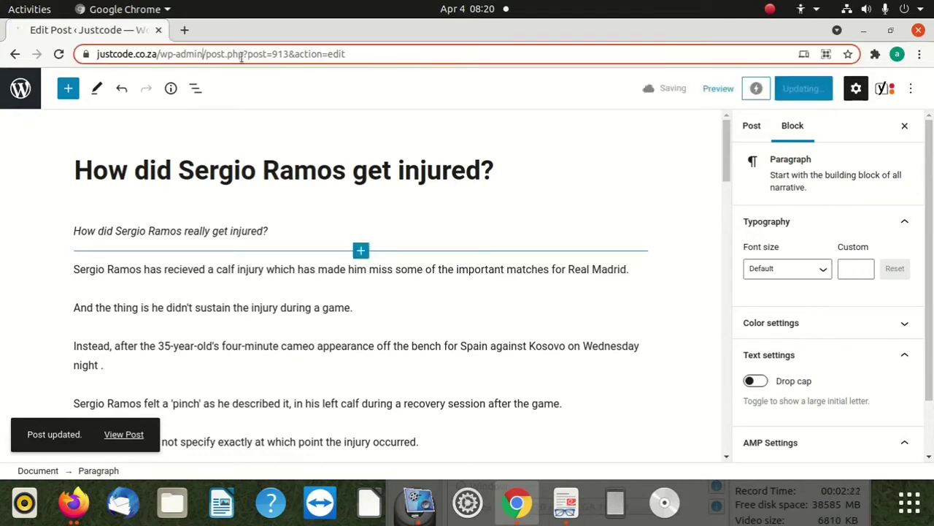
key("shift+End")
key("BackSpace")
key("BackSpace")
key("BackSpace")
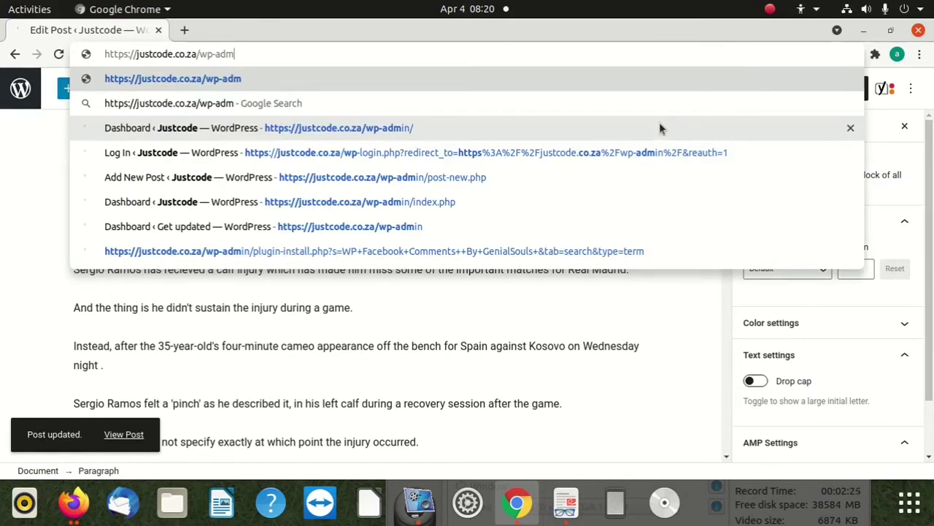
key("BackSpace")
key("BackSpace")
key("BackSpace")
key("BackSpace")
key("BackSpace")
key("BackSpace")
key("Return")
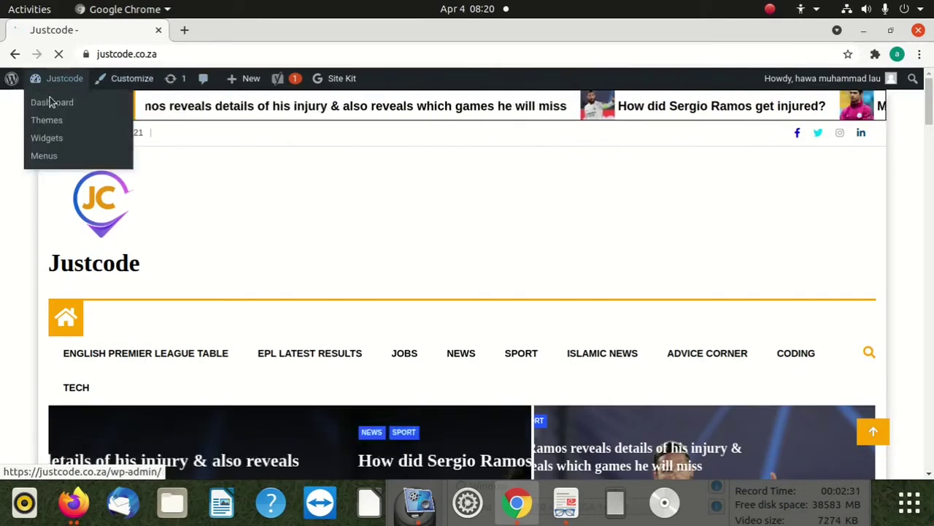
Return to the site's admin dashboard, dismissing the advertisement, and open the plugins page.
left_click(50, 102)
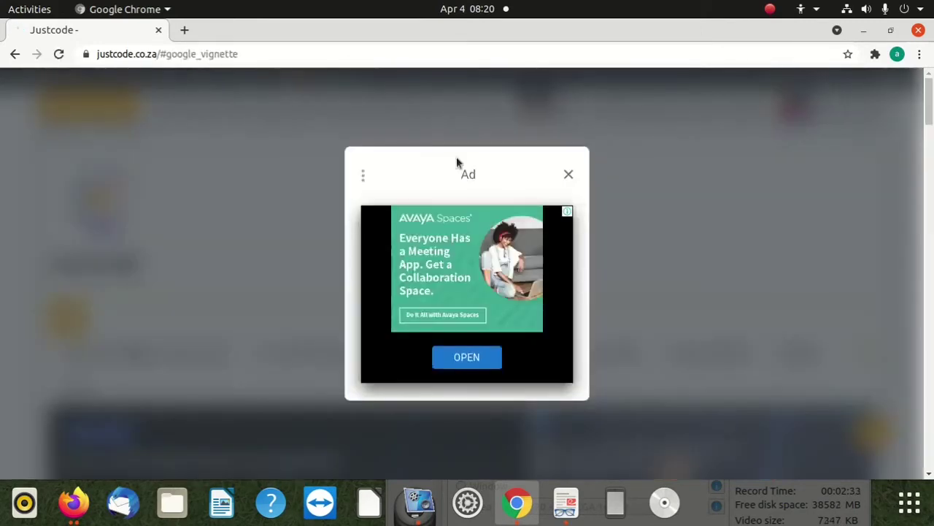
left_click(566, 173)
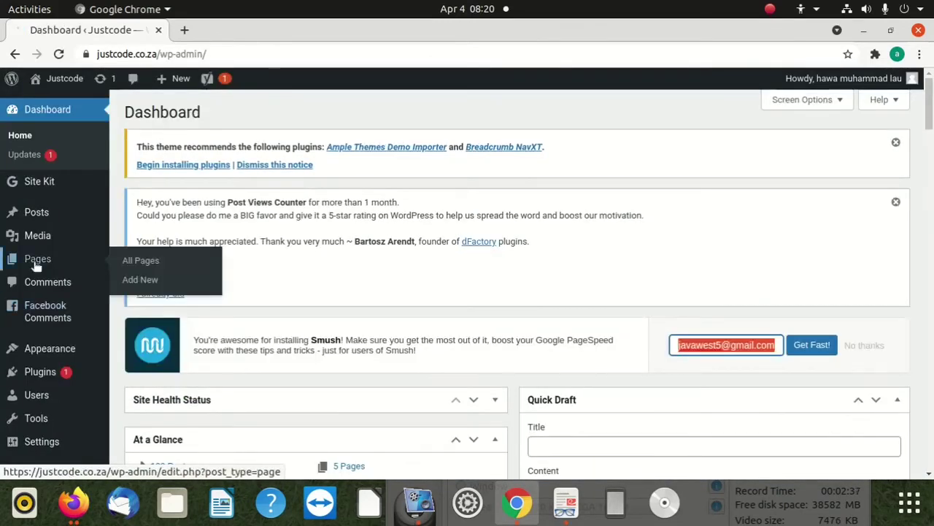
left_click(44, 375)
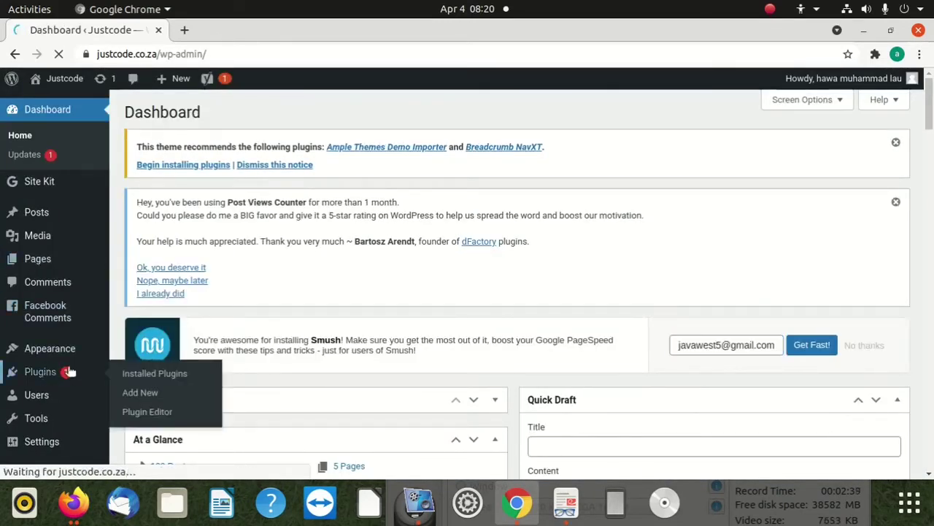
Open the page for adding new plugins and search the plugin directory for "Instant Articles".
left_click(130, 394)
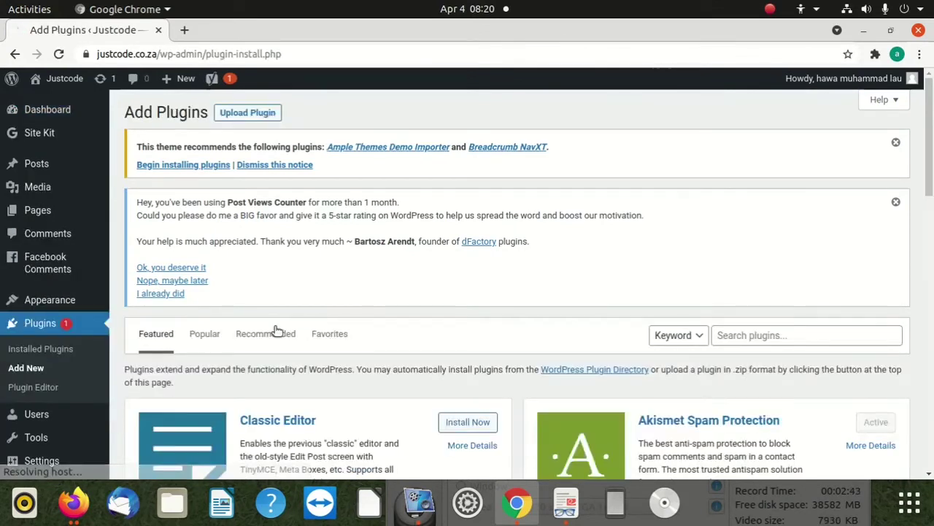
scroll(402, 256, "down", 5)
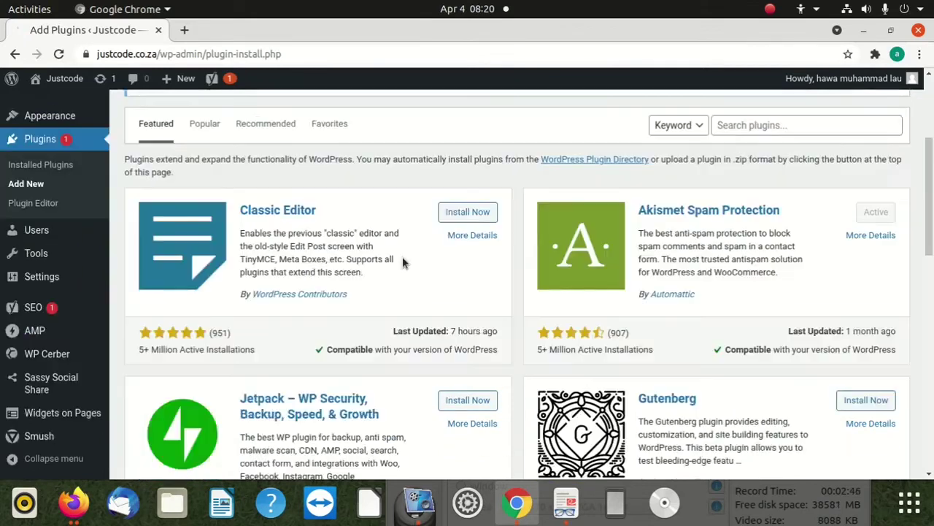
scroll(755, 191, "up", 3)
left_click(745, 226)
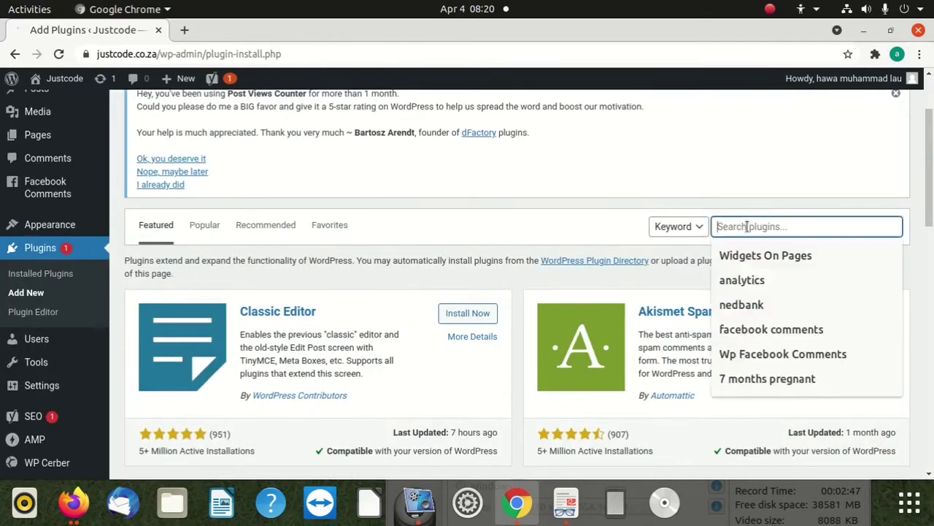
type("Ins")
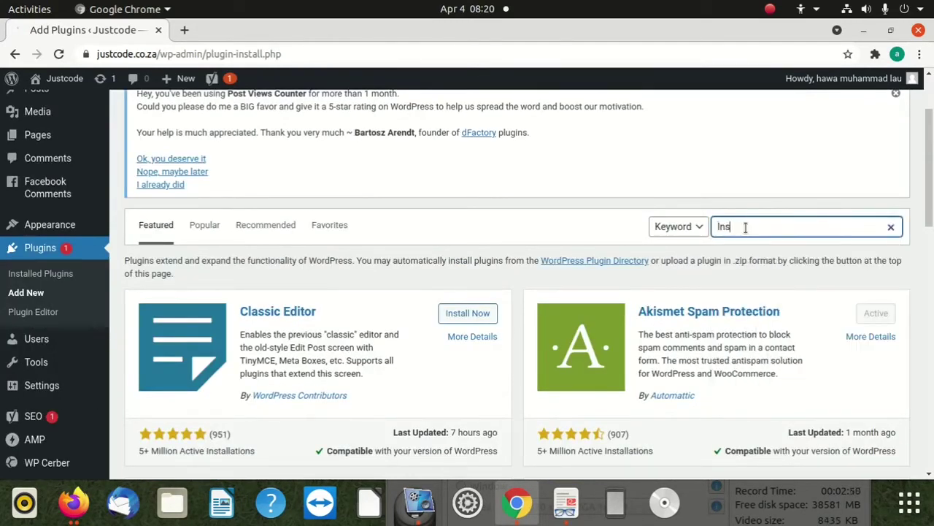
type("tant Articles")
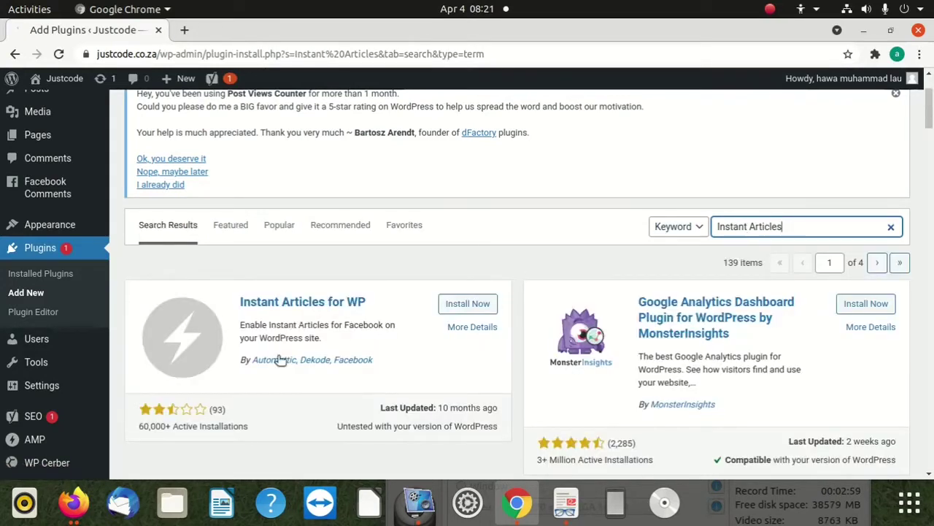
Install the Instant Articles for WP plugin from the search results and activate it.
scroll(270, 350, "down", 1)
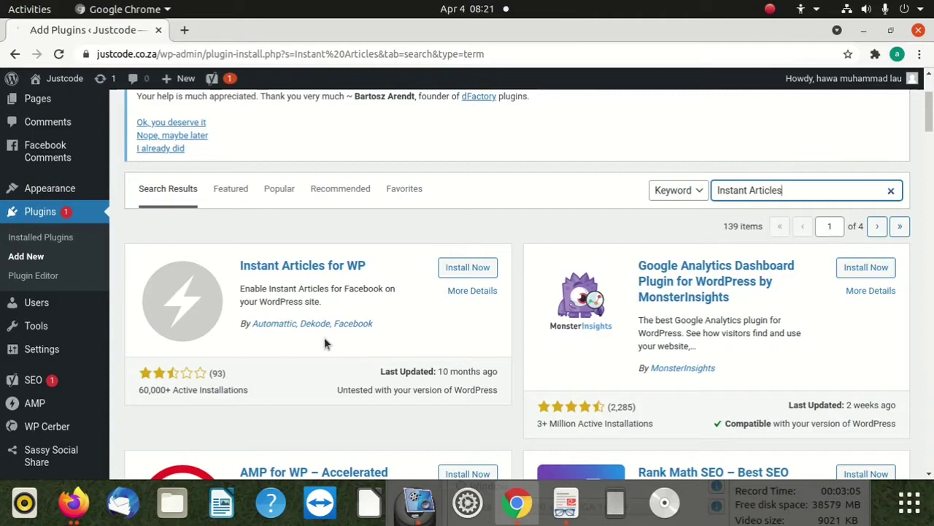
left_click(463, 269)
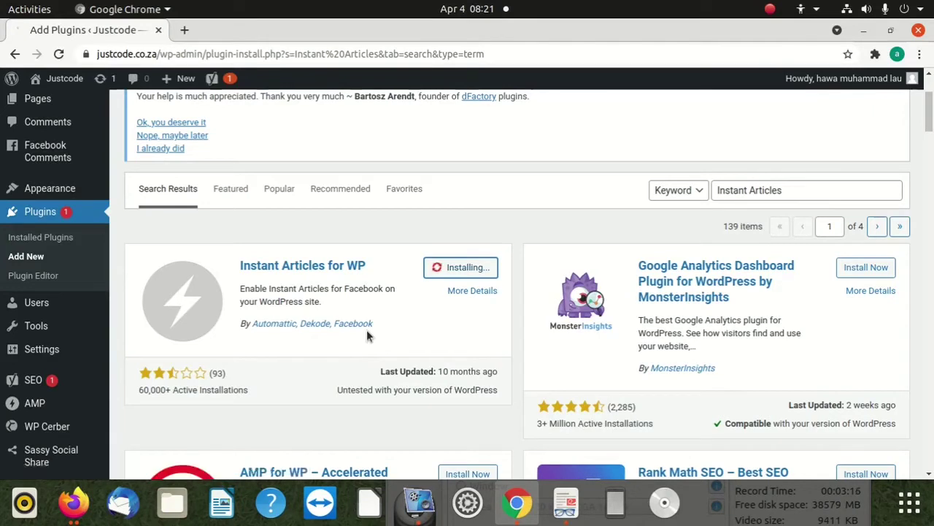
scroll(357, 333, "down", 3)
scroll(357, 340, "up", 2)
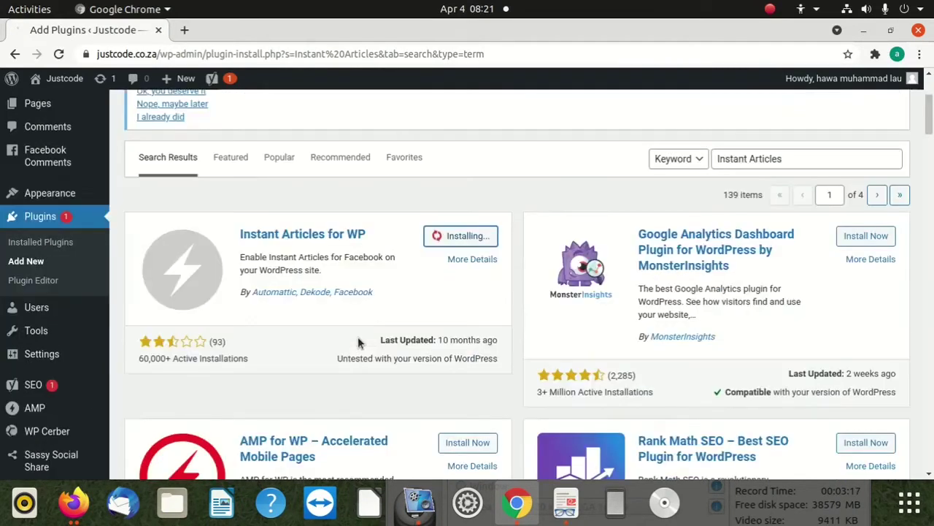
scroll(358, 342, "up", 2)
scroll(361, 328, "up", 3)
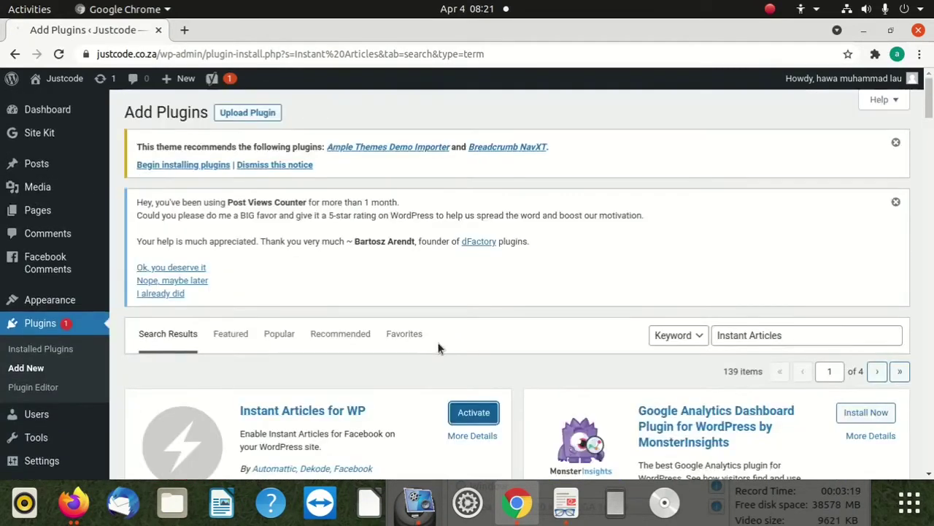
left_click(474, 412)
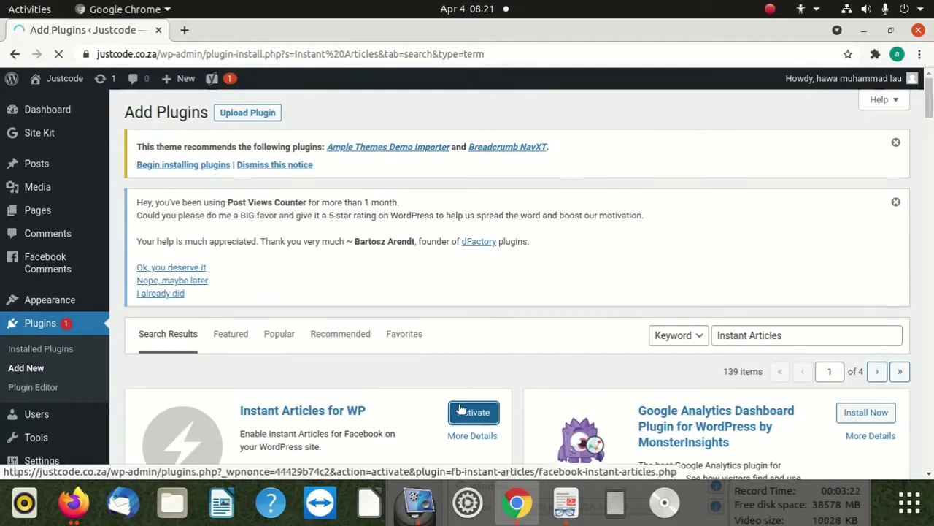
scroll(368, 356, "down", 5)
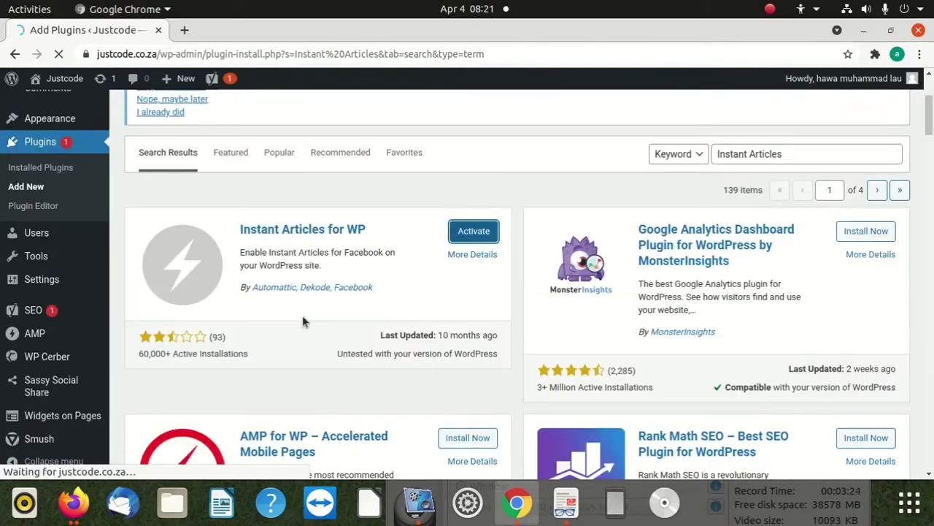
scroll(128, 313, "down", 3)
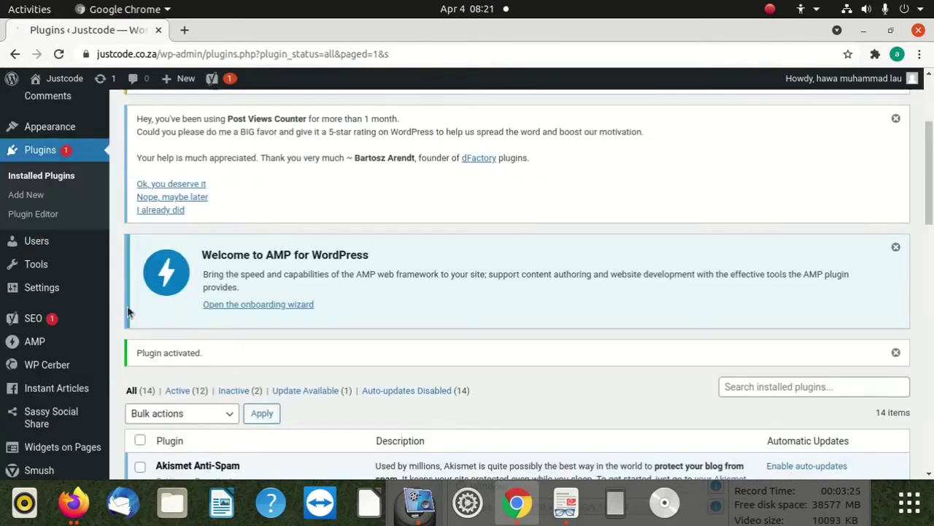
Open the settings of Instant Articles for WP from the installed plugins and place the cursor in the Facebook Page ID field.
scroll(140, 292, "up", 3)
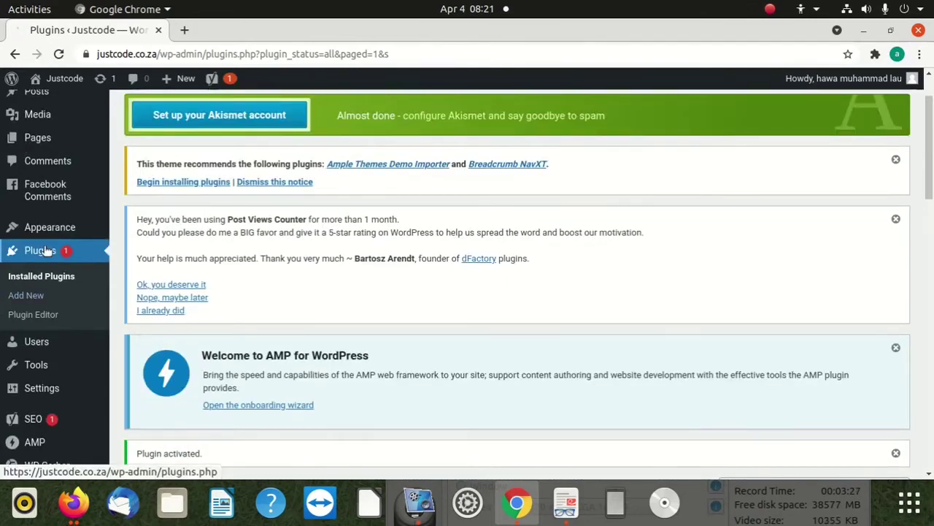
left_click(62, 251)
scroll(292, 323, "down", 7)
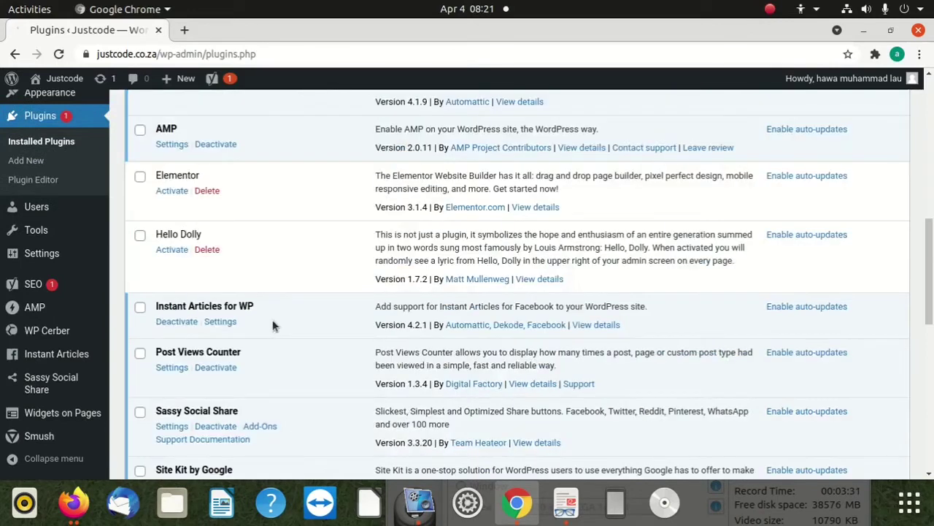
scroll(273, 325, "down", 1)
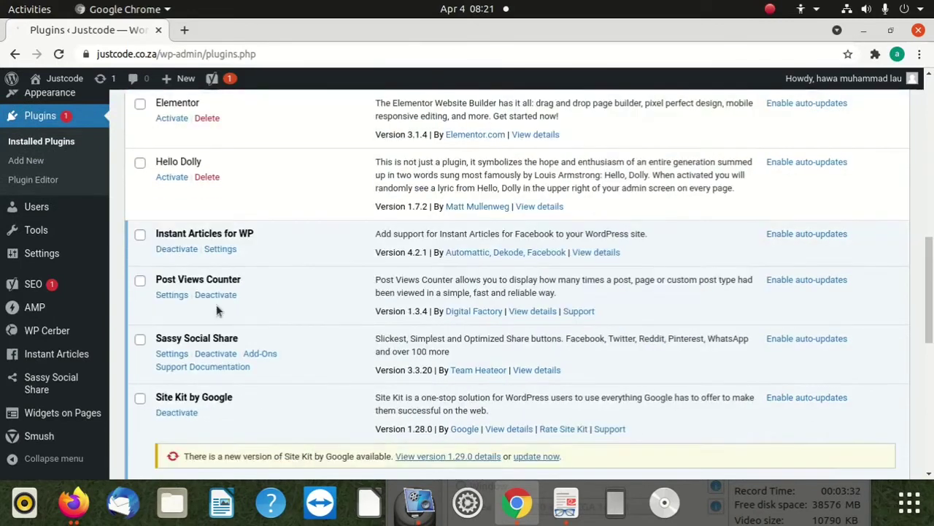
left_click(218, 249)
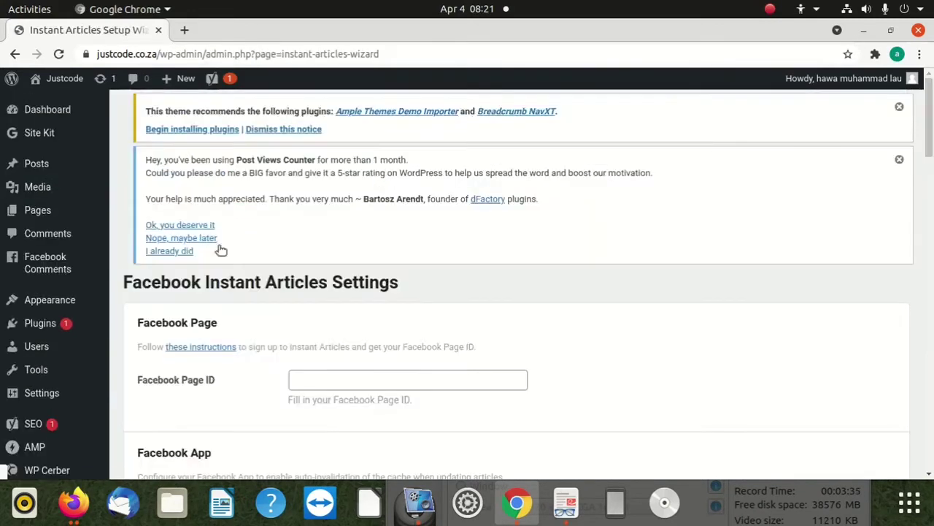
scroll(387, 307, "down", 2)
left_click(329, 239)
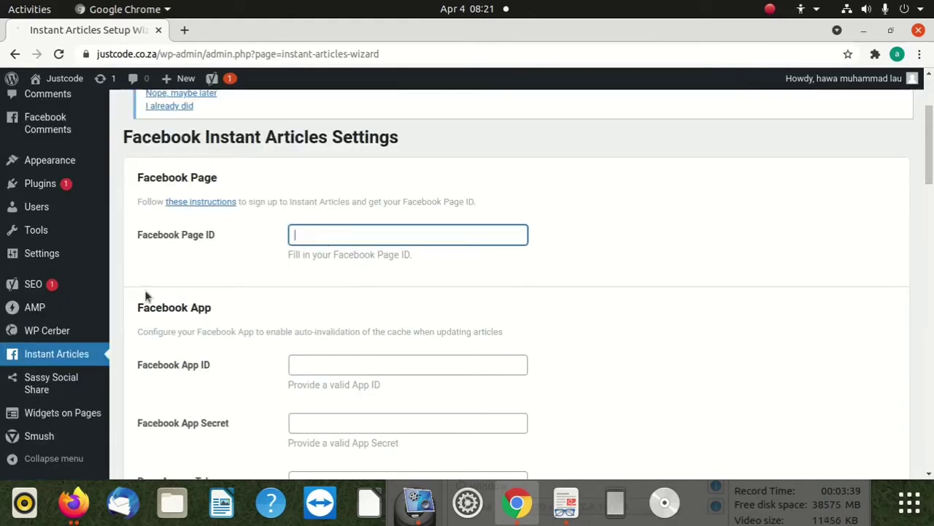
Switch to Firefox and load facebook.com in place of the Creator Studio page.
left_click(73, 503)
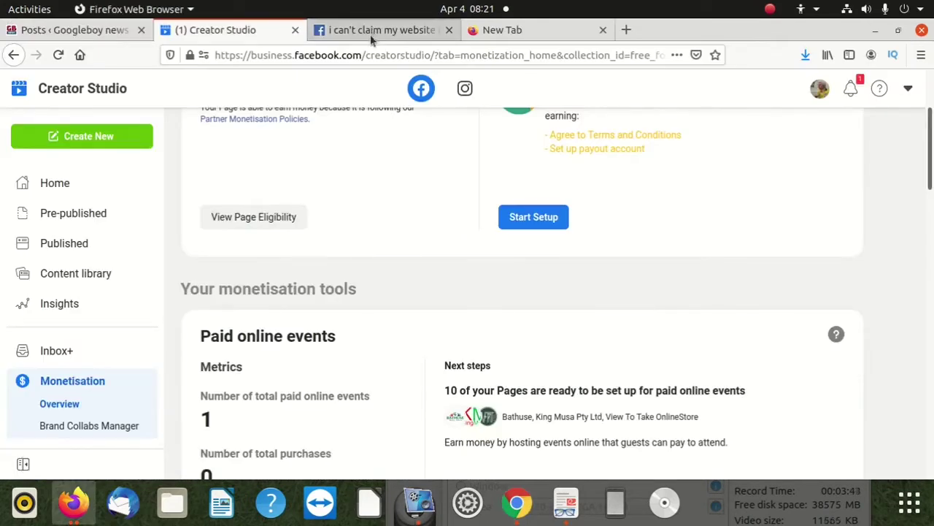
left_click(13, 57)
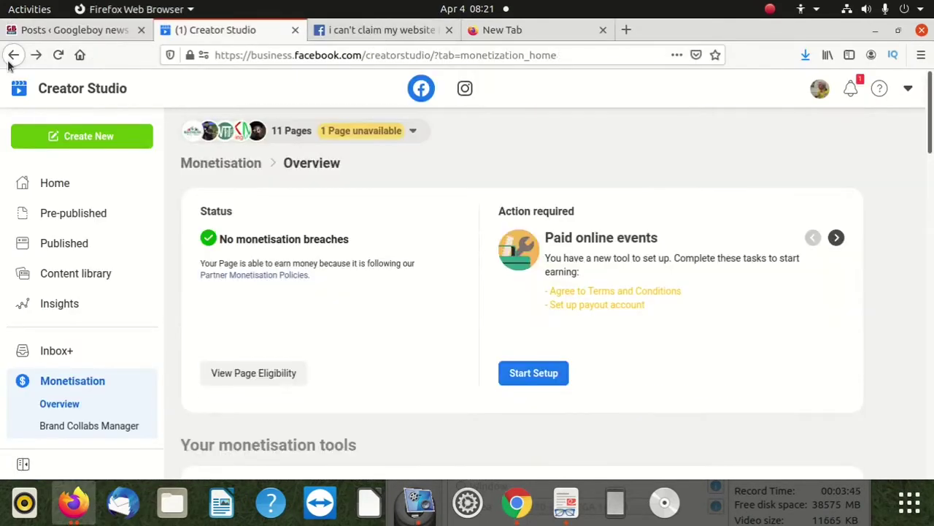
left_click(14, 56)
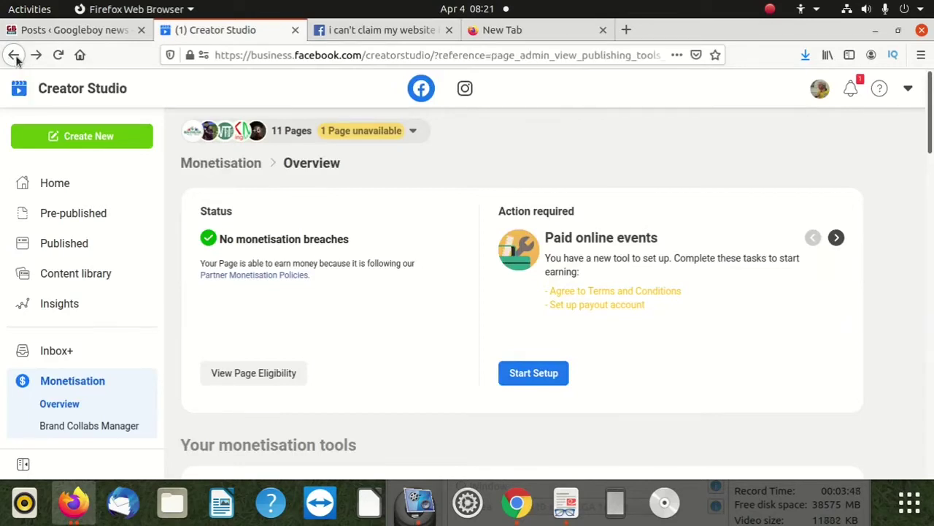
left_click(271, 59)
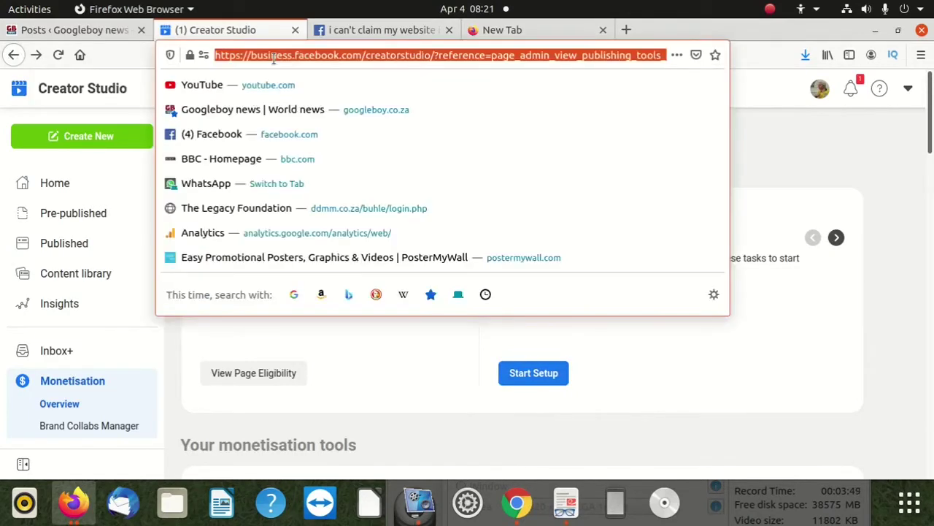
type("facebook.com/")
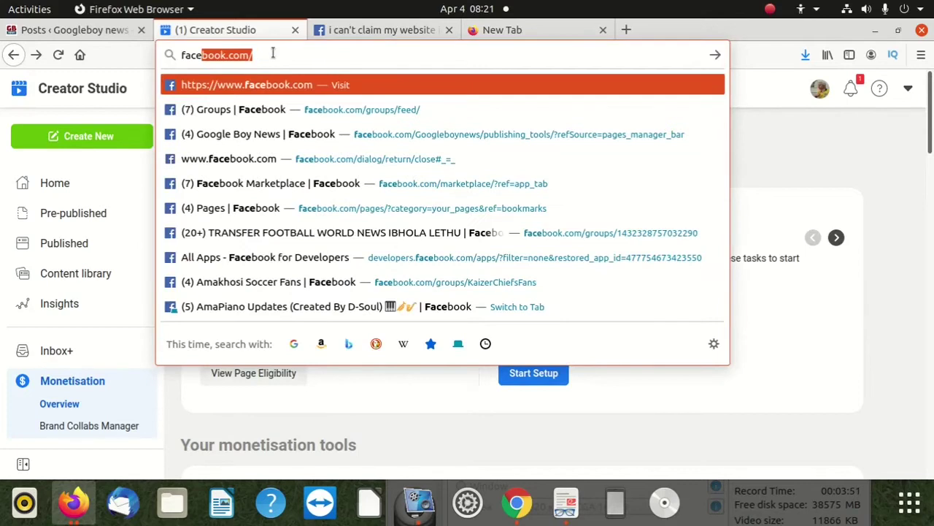
key("Return")
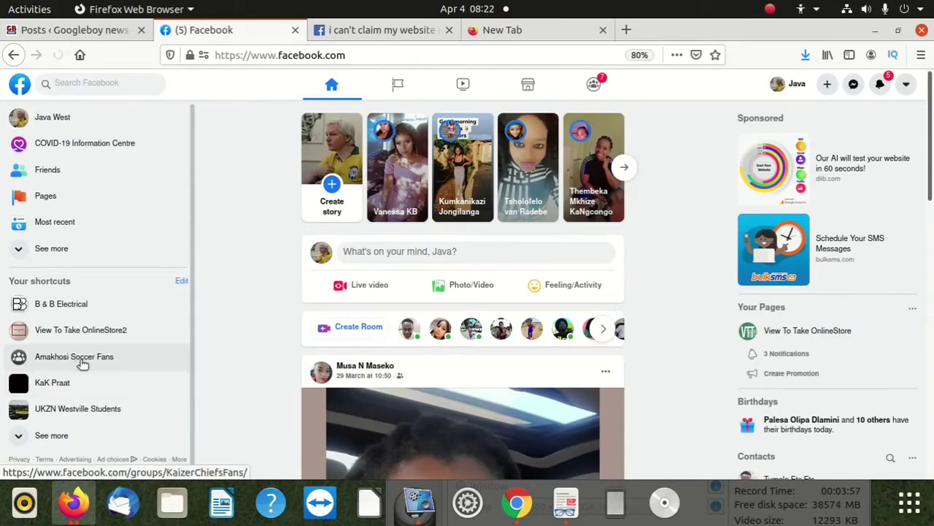
Open the list of managed Facebook pages and go to the page "View to take onlinestore1".
left_click(49, 443)
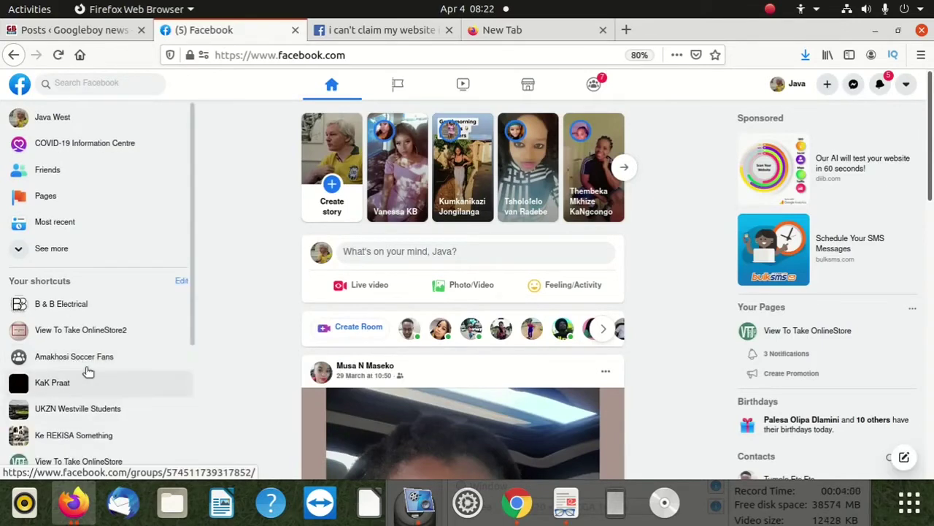
left_click(139, 195)
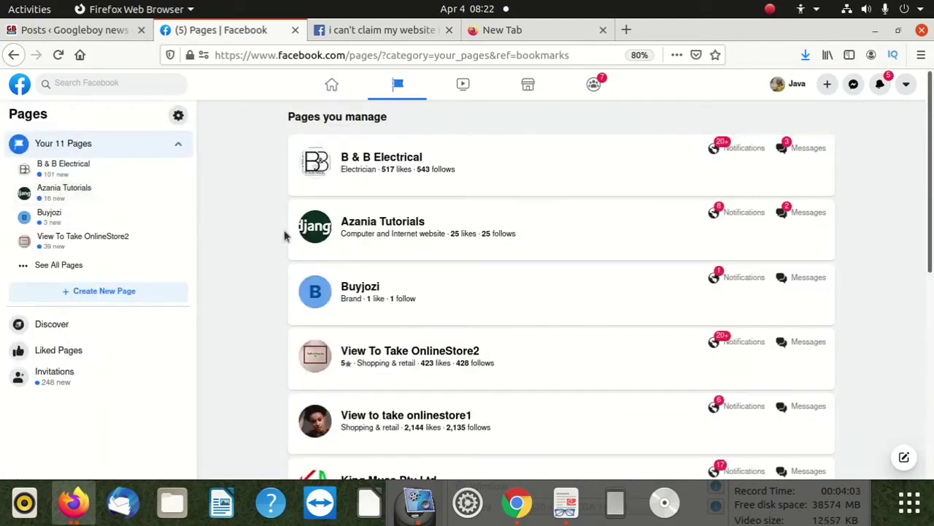
scroll(438, 303, "down", 3)
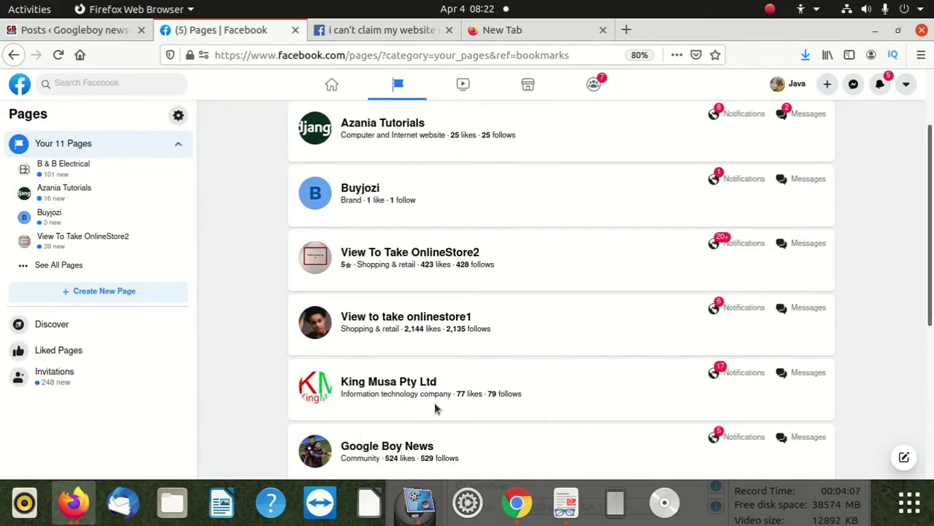
left_click(429, 317)
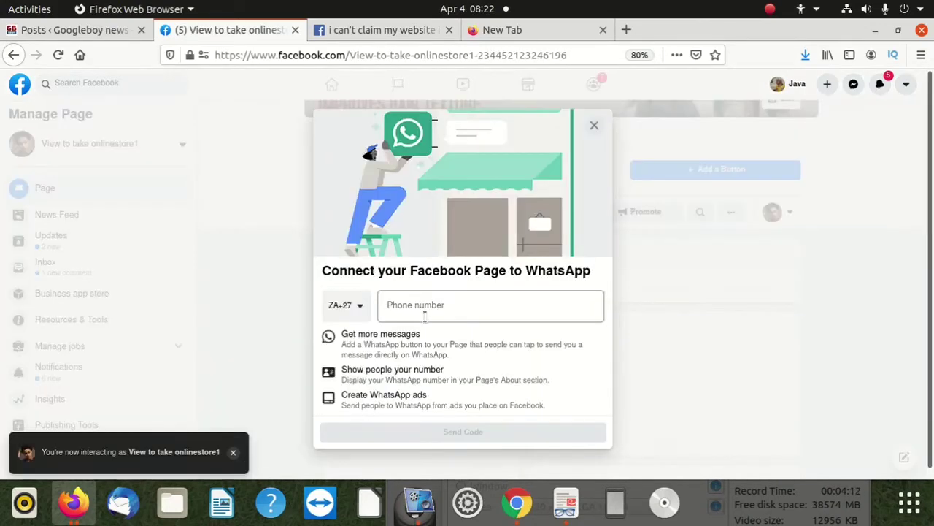
Dismiss the offer to connect the Facebook page to WhatsApp and confirm leaving it.
left_click(594, 125)
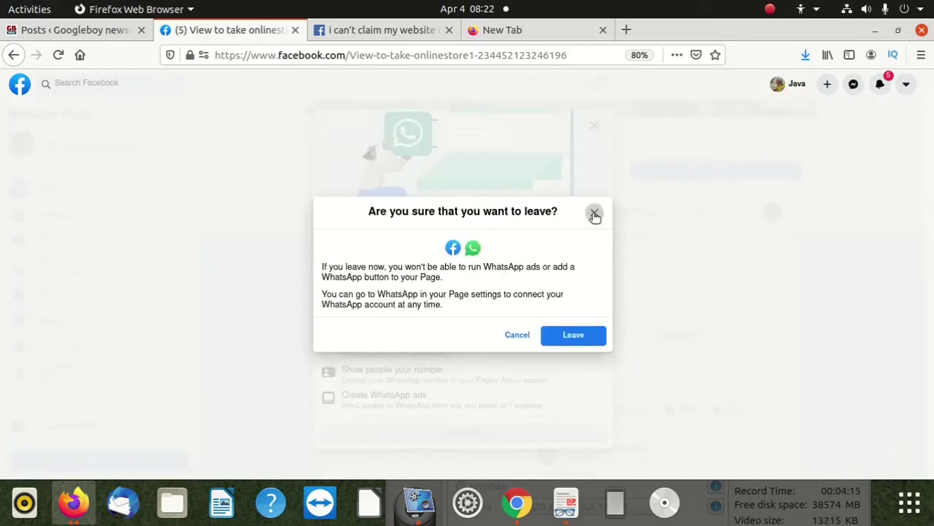
left_click(592, 213)
left_click(593, 126)
left_click(512, 333)
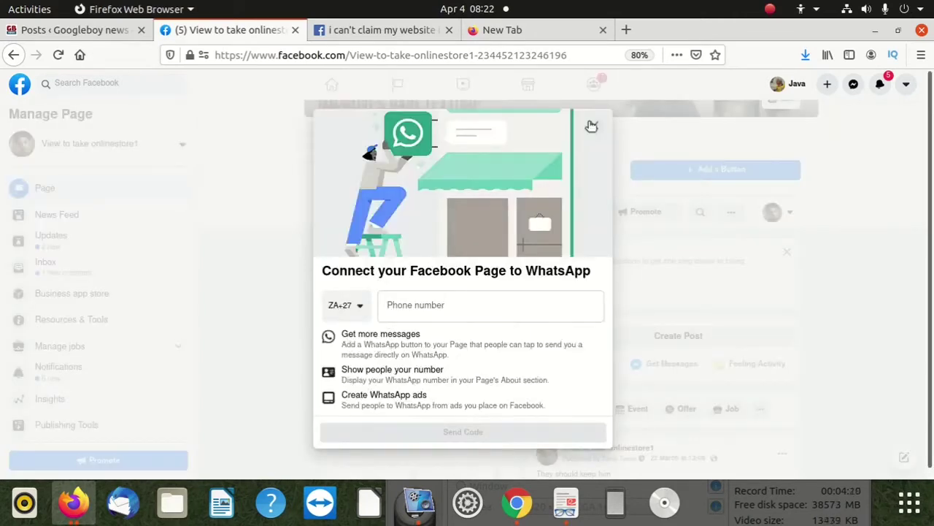
left_click(591, 125)
left_click(575, 337)
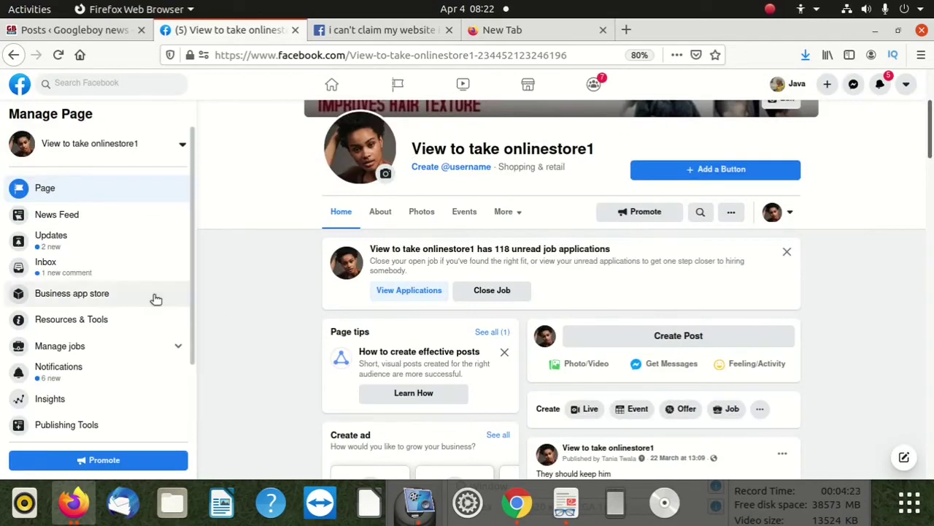
Open the Publishing Tools of the "View to take onlinestore1" page and look through the listed tool sections.
scroll(135, 344, "down", 3)
scroll(117, 311, "up", 2)
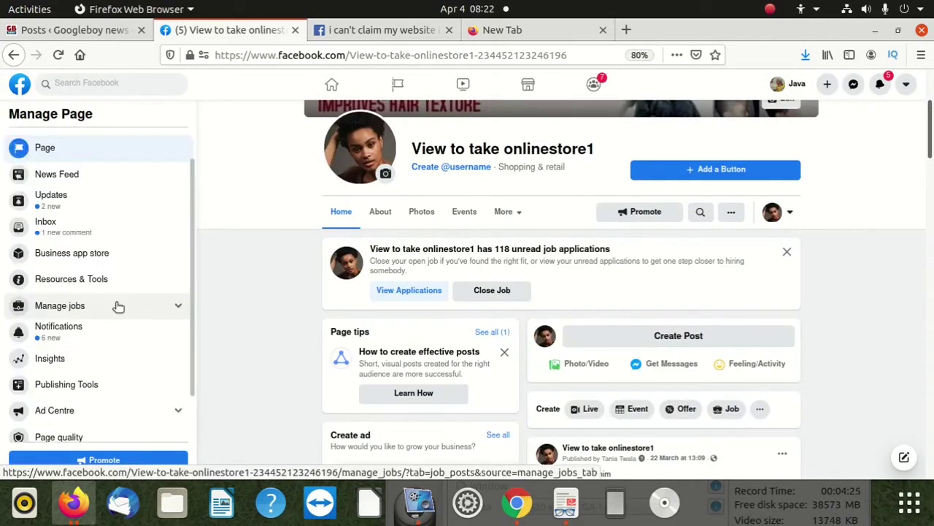
scroll(106, 271, "up", 1)
scroll(110, 292, "down", 2)
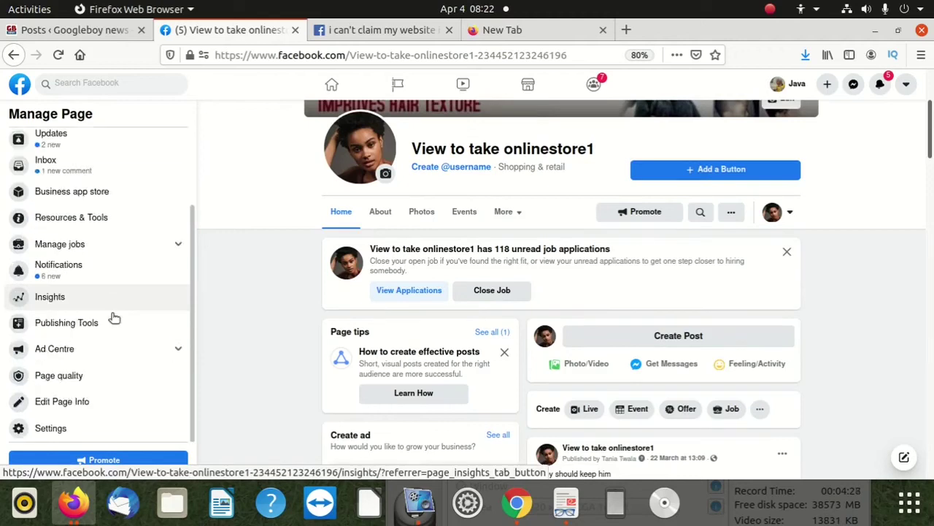
left_click(73, 324)
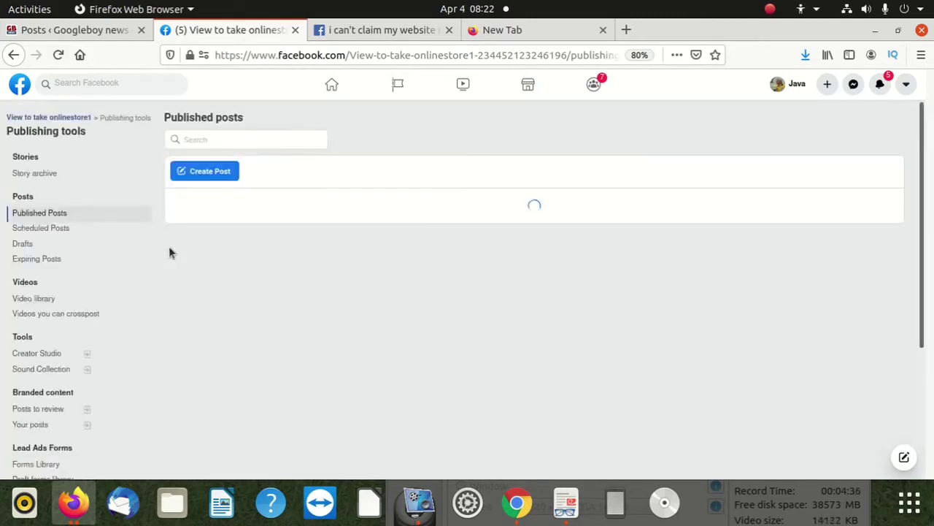
scroll(80, 273, "down", 5)
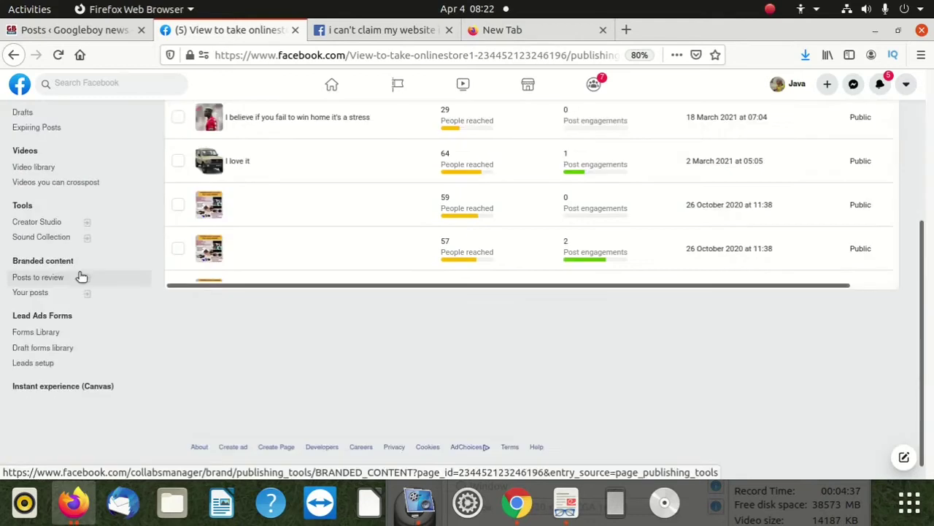
scroll(68, 255, "up", 1)
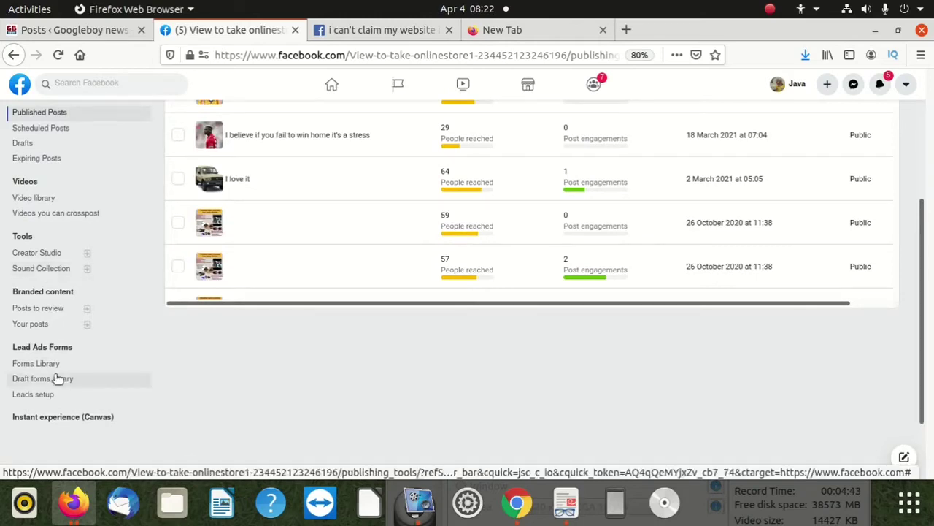
Look over the Publishing Tools sections down to Instant experience (Canvas) and open Creator Studio for the page.
scroll(89, 358, "up", 2)
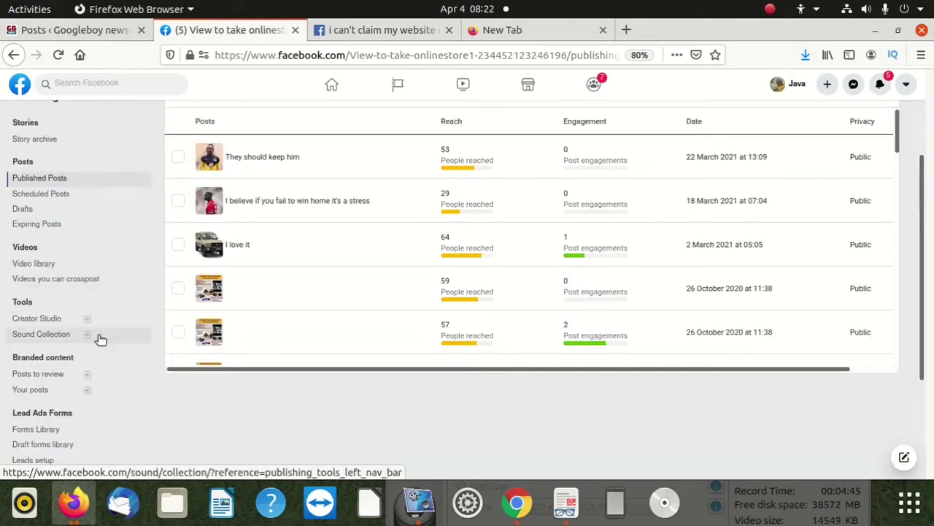
scroll(98, 335, "up", 2)
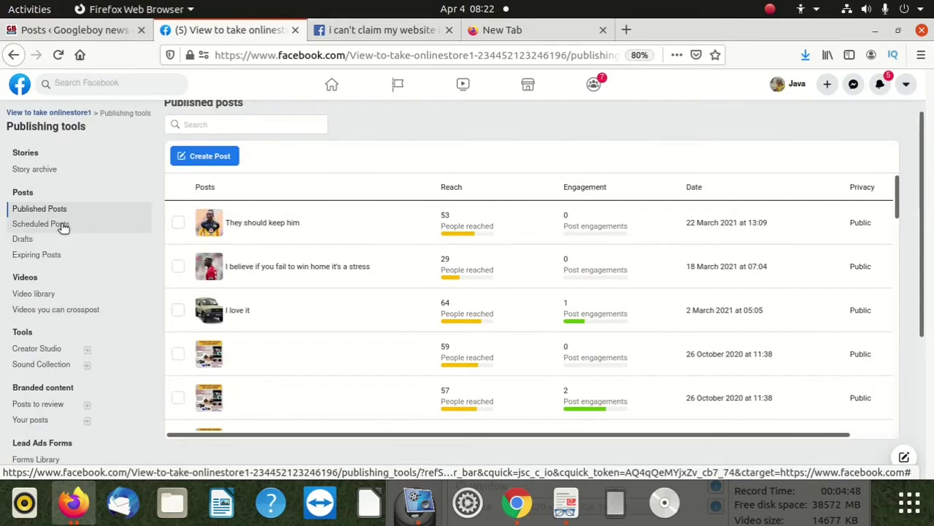
scroll(60, 241, "up", 1)
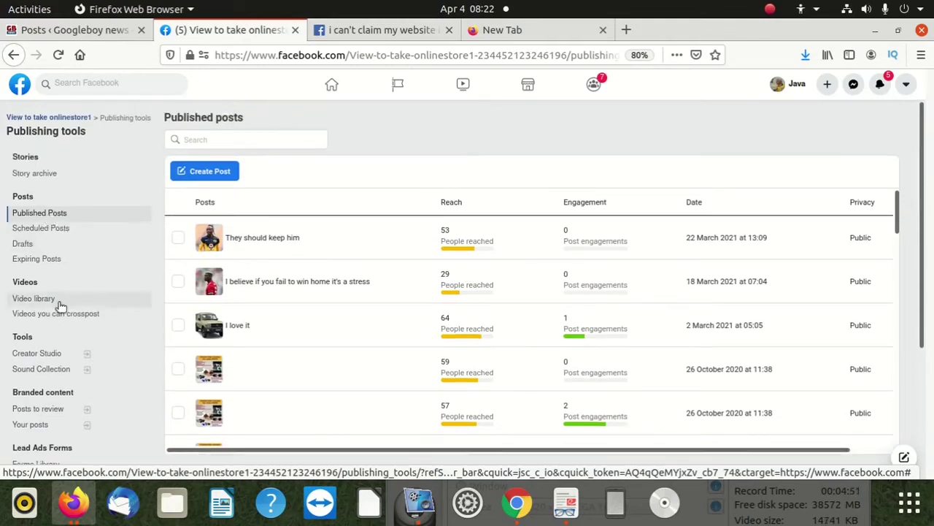
scroll(46, 321, "down", 3)
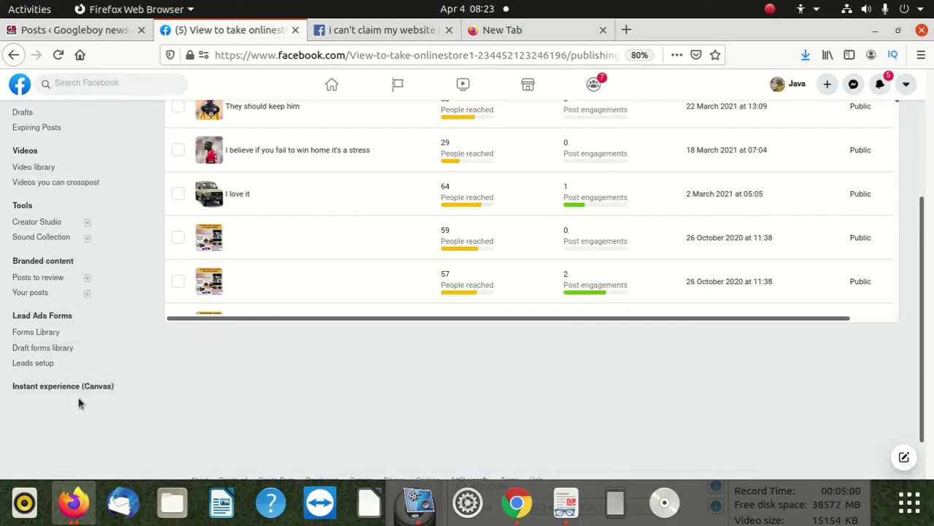
scroll(73, 372, "up", 4)
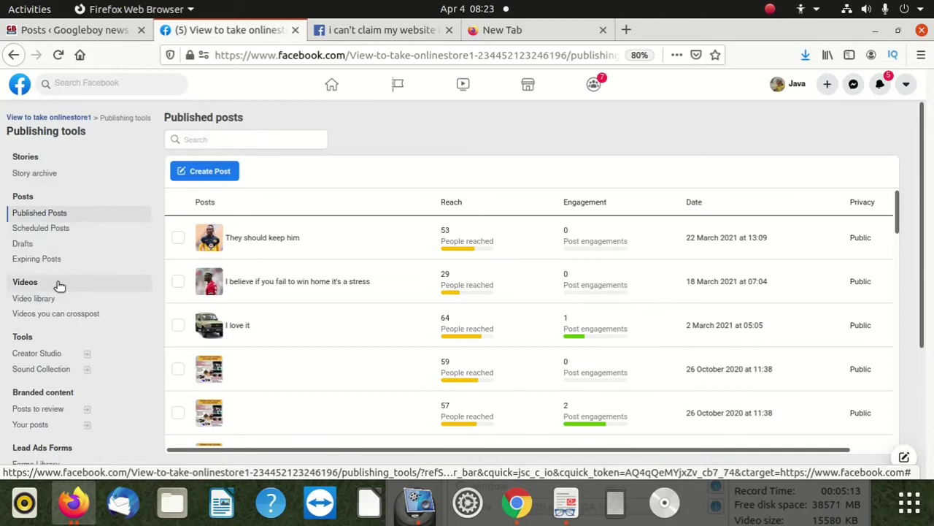
left_click(55, 354)
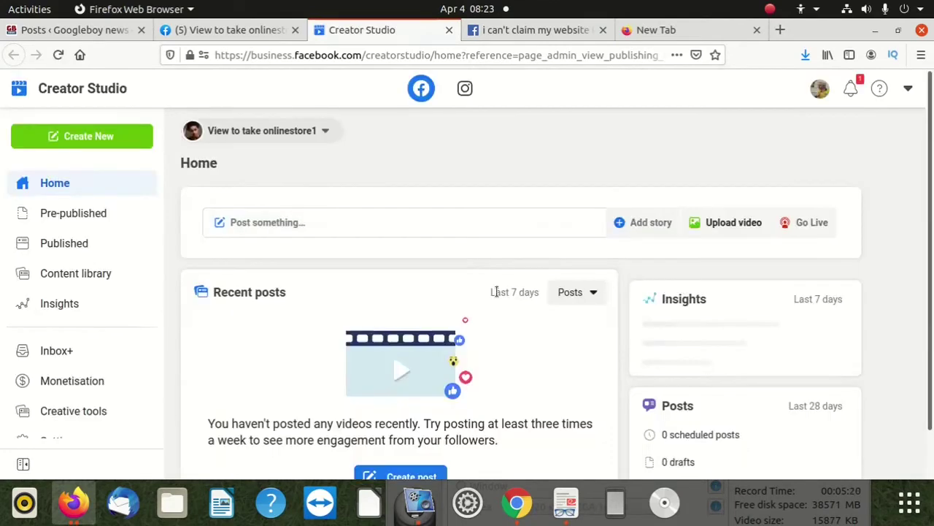
Examine the Creator Studio home and the Monetisation overview with its tools to set up, and return to the Creator Studio home.
scroll(641, 278, "down", 2)
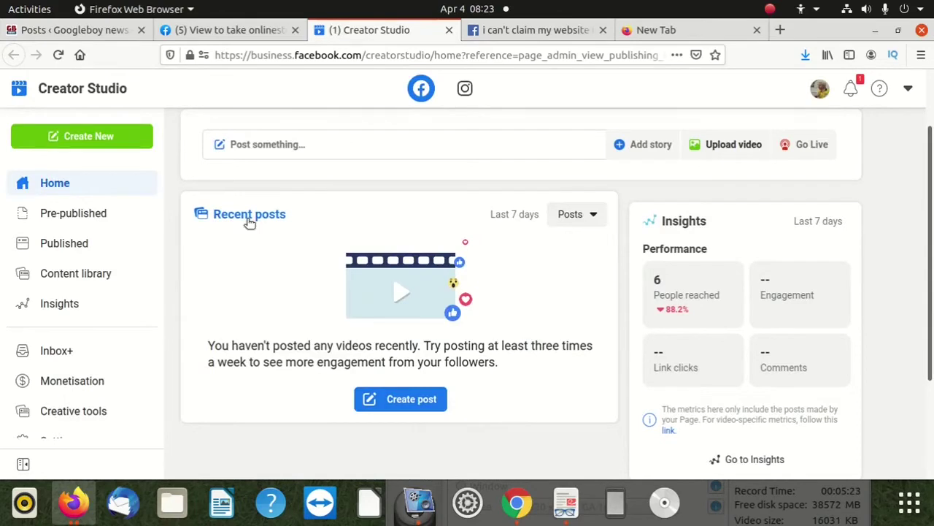
scroll(253, 272, "down", 2)
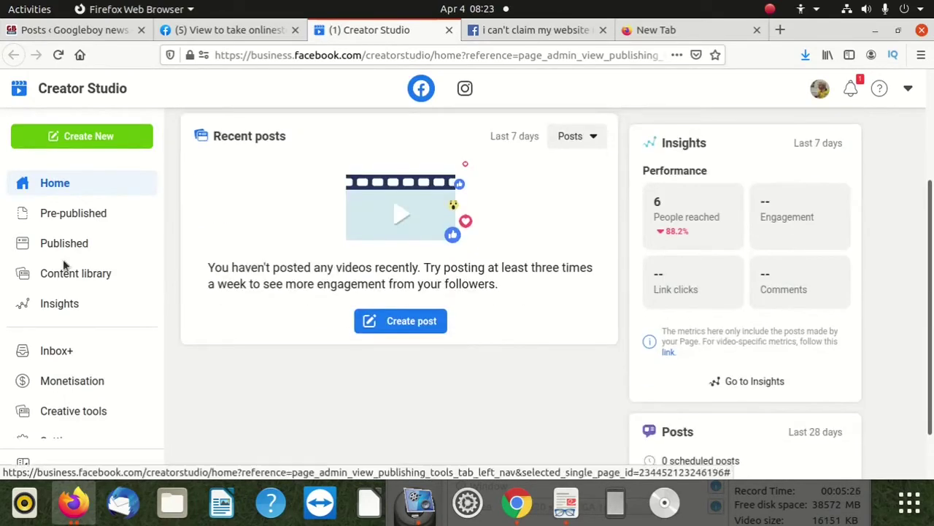
scroll(65, 264, "down", 1)
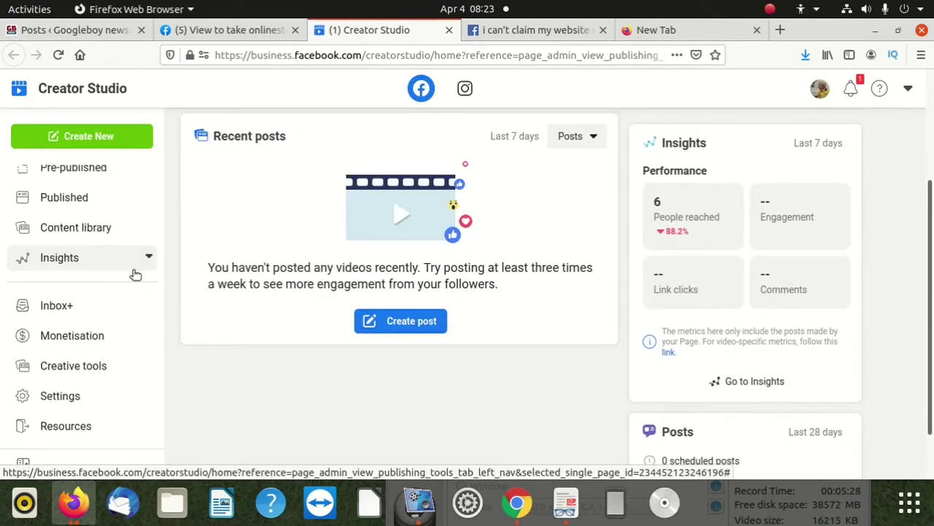
left_click(95, 334)
scroll(160, 347, "down", 1)
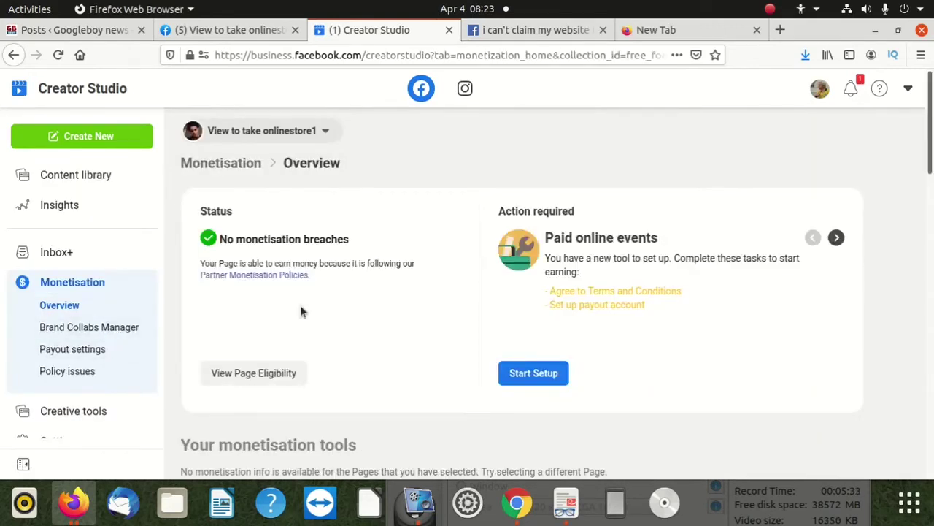
scroll(300, 307, "down", 2)
scroll(94, 332, "down", 1)
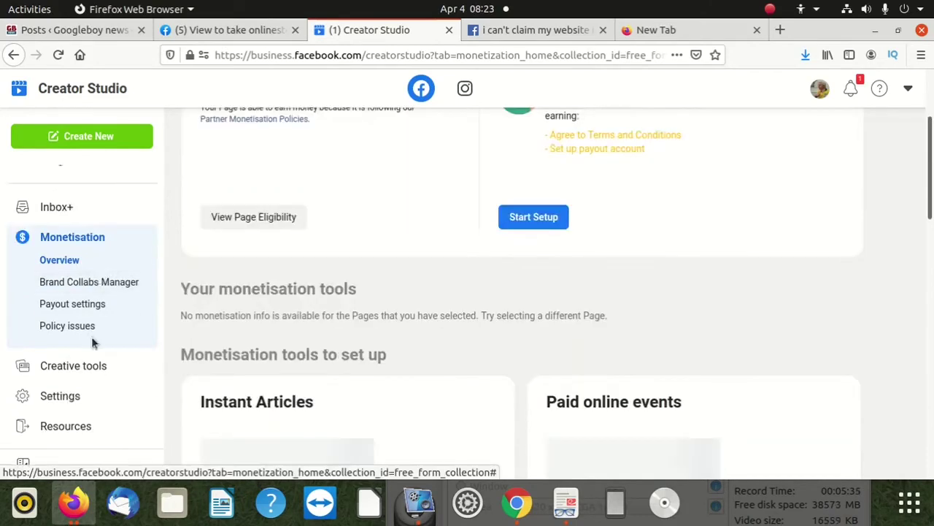
scroll(124, 320, "up", 2)
scroll(123, 300, "up", 1)
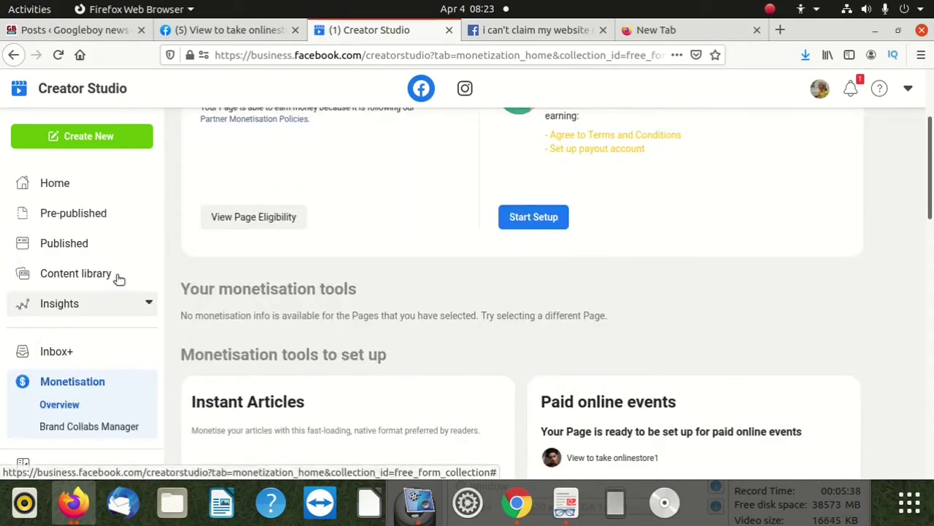
left_click(13, 55)
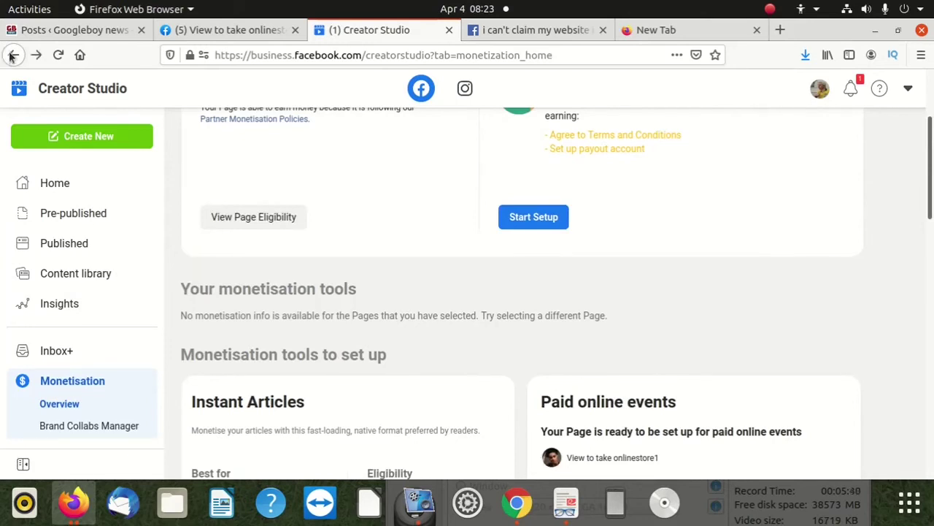
left_click(13, 55)
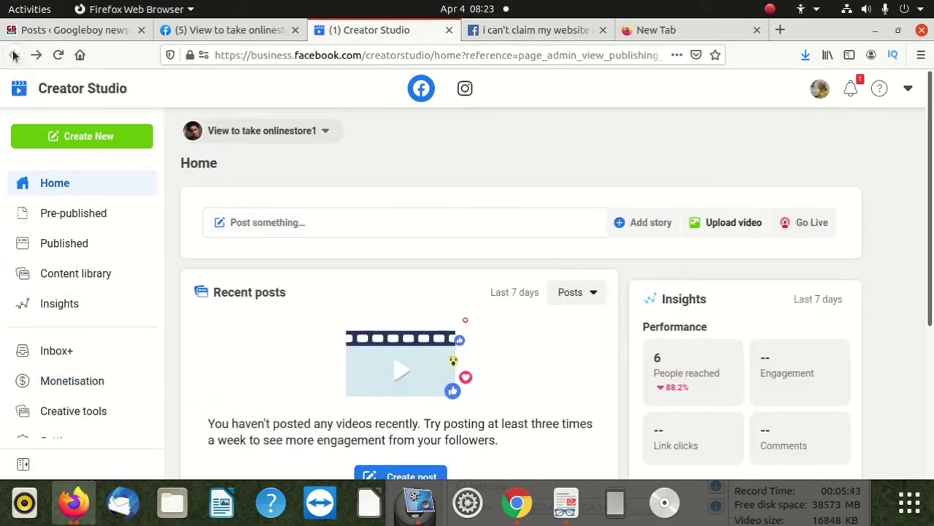
Load facebook.com in place of the Creator Studio home and open the list of managed pages.
left_click(283, 55)
double_click(284, 55)
left_click(285, 50)
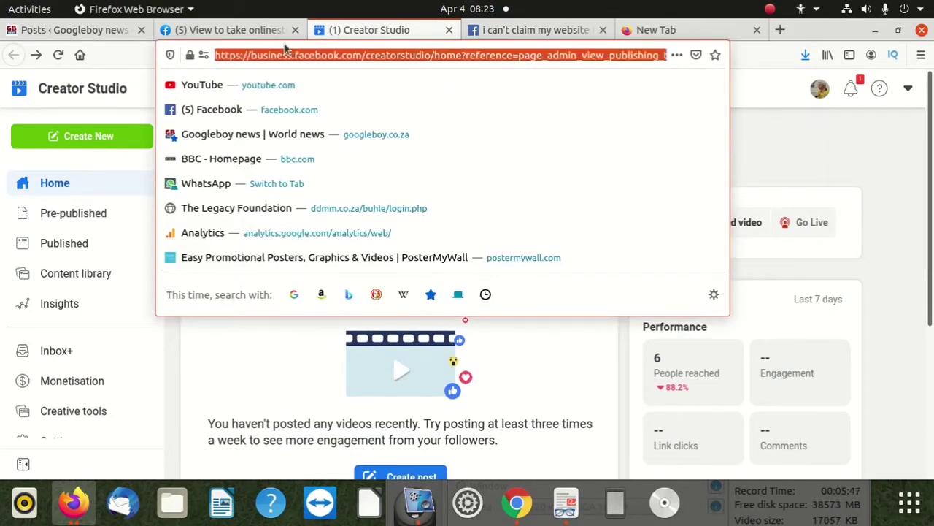
type("facebook.com/")
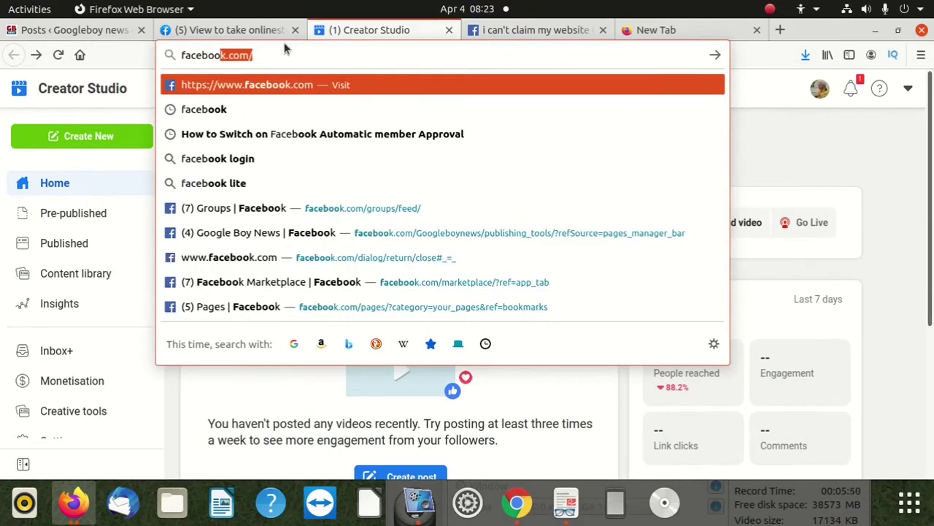
key("Return")
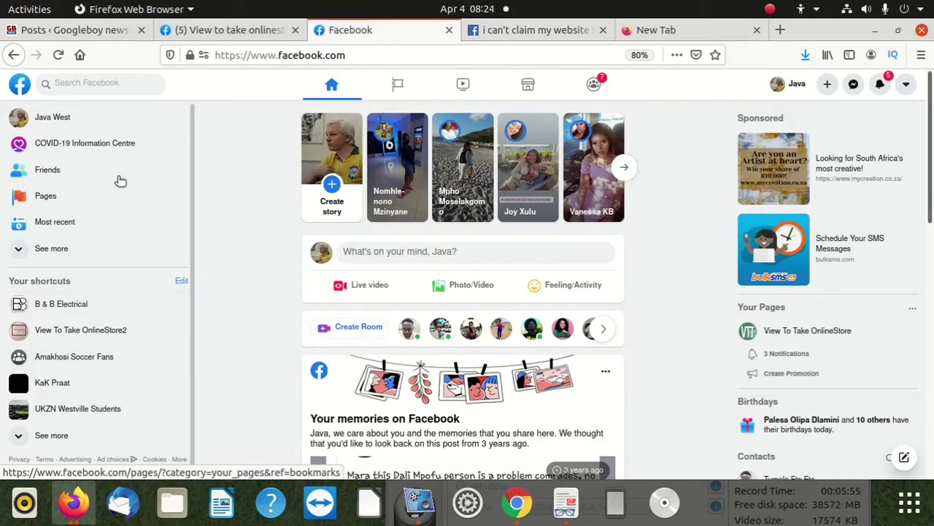
left_click(37, 197)
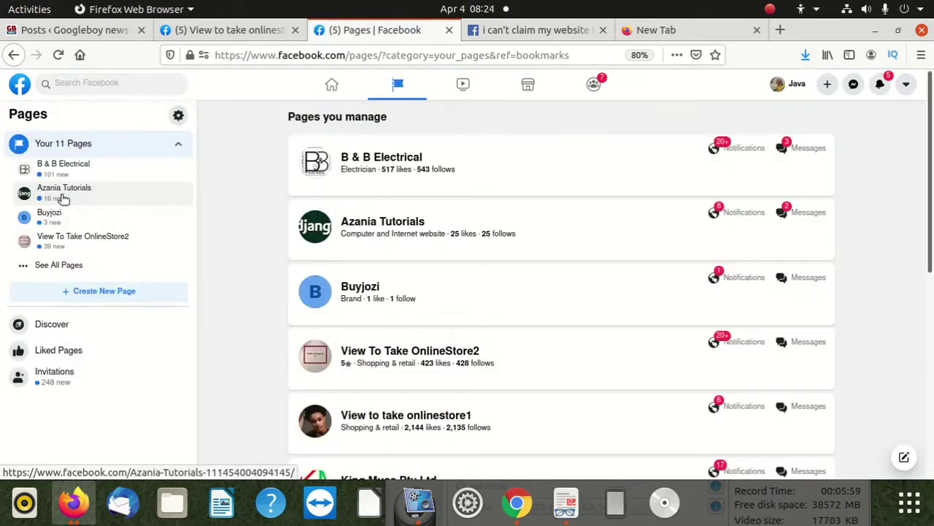
left_click(63, 191)
scroll(494, 277, "down", 2)
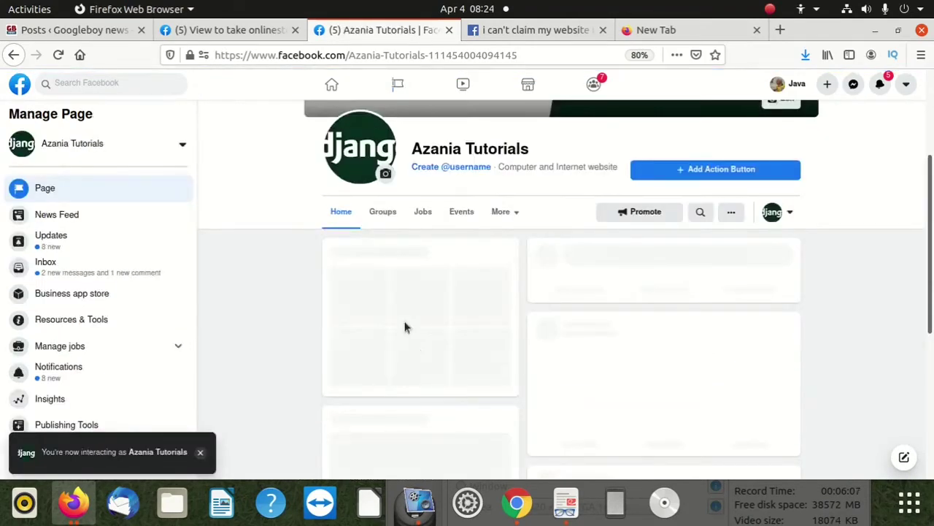
left_click(16, 54)
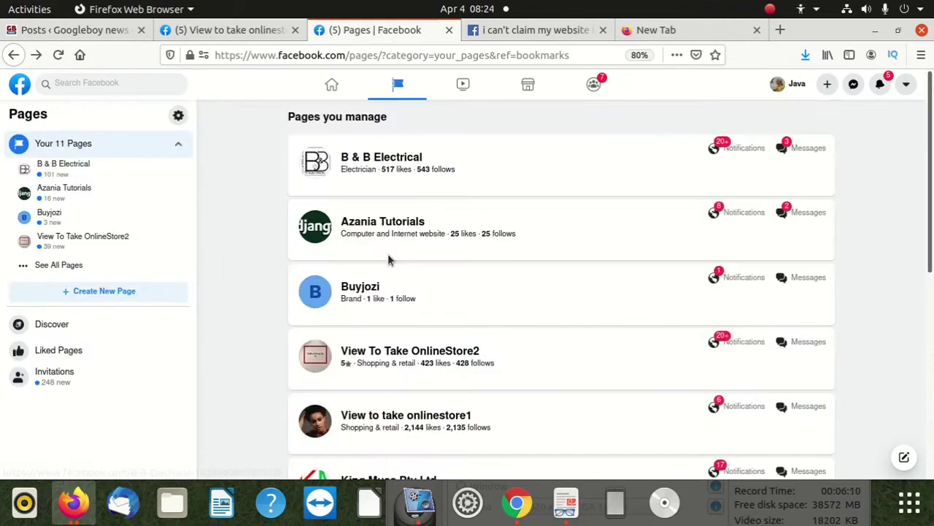
Go to the page "View to take onlinestore1" and open its Publishing Tools.
left_click(369, 421)
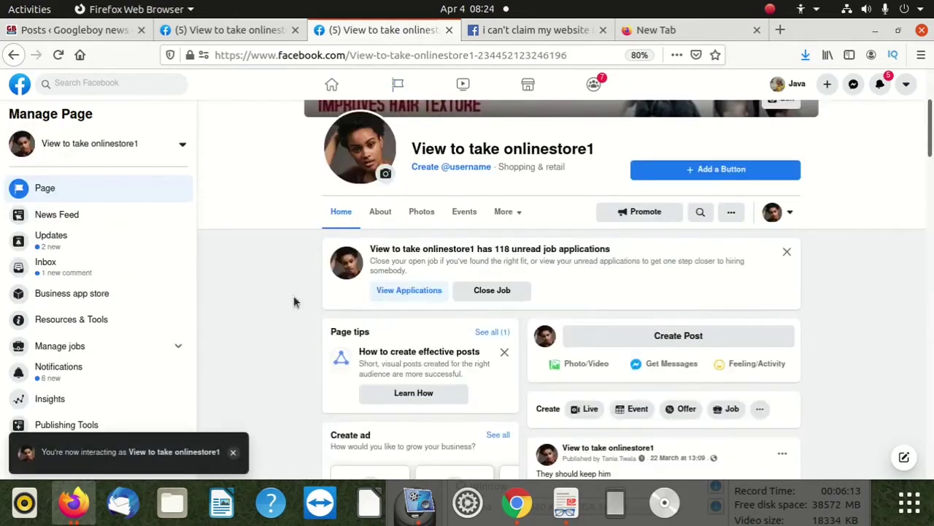
scroll(83, 333, "down", 3)
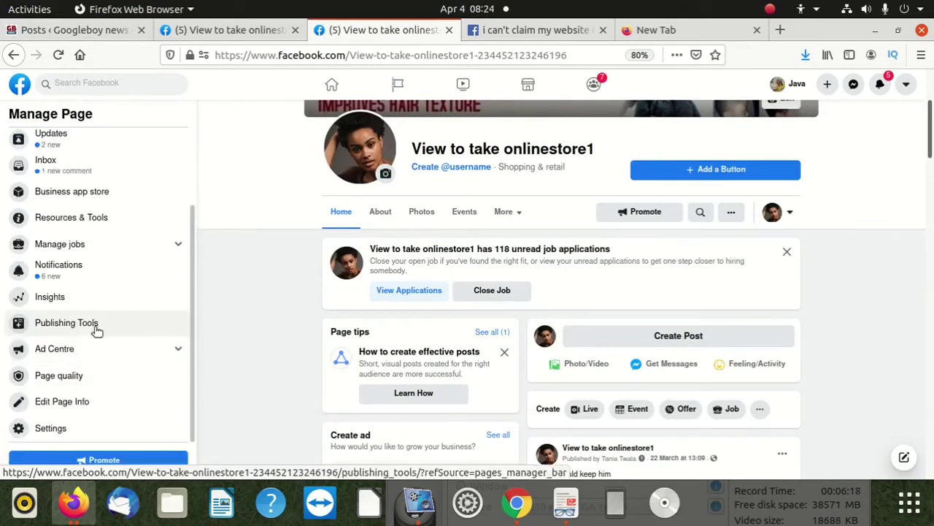
left_click(95, 328)
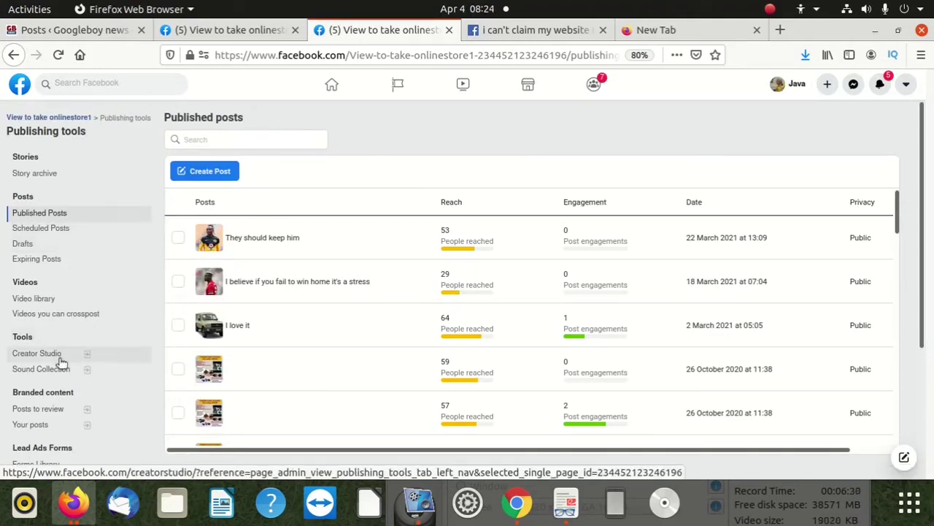
Check the publishing tool sections, open Creator Studio from them, and show the Live dashboard of its Creative tools.
scroll(57, 369, "down", 1)
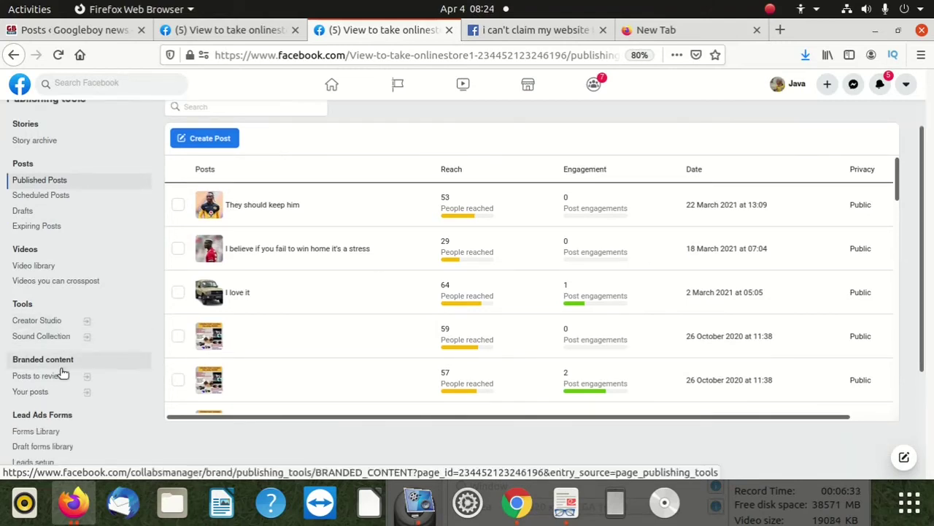
scroll(62, 376, "down", 4)
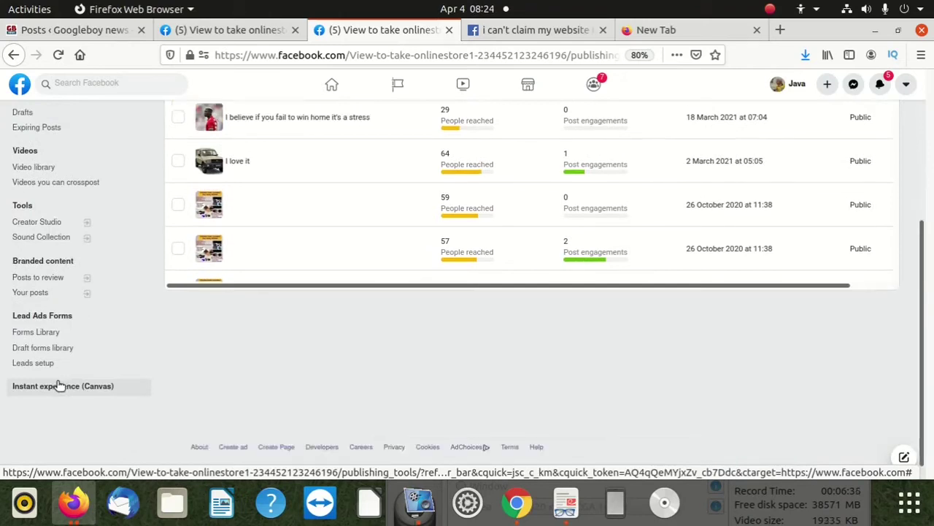
scroll(80, 383, "up", 4)
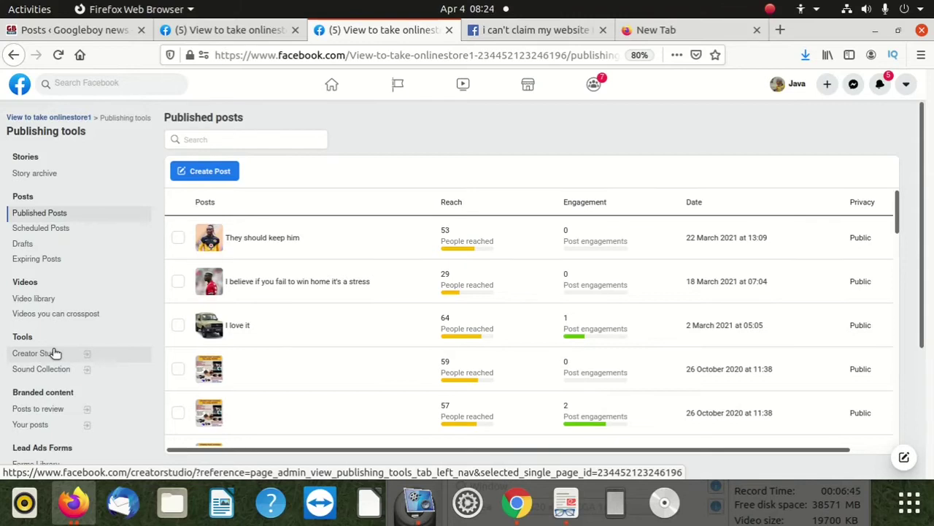
left_click(54, 351)
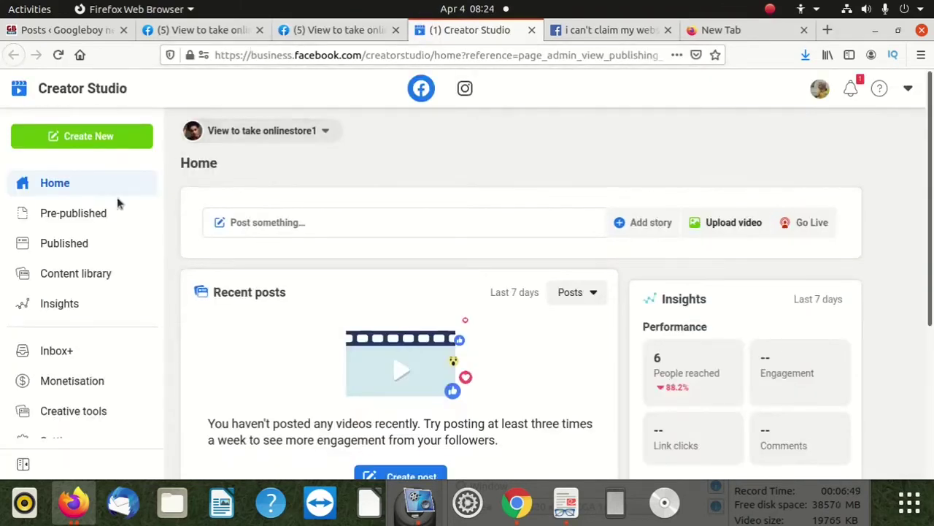
scroll(95, 307, "down", 1)
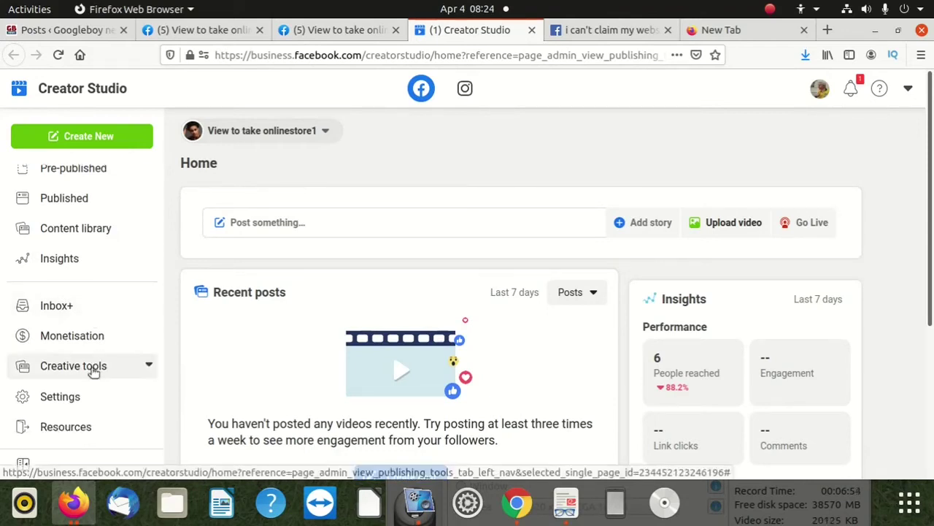
left_click(94, 372)
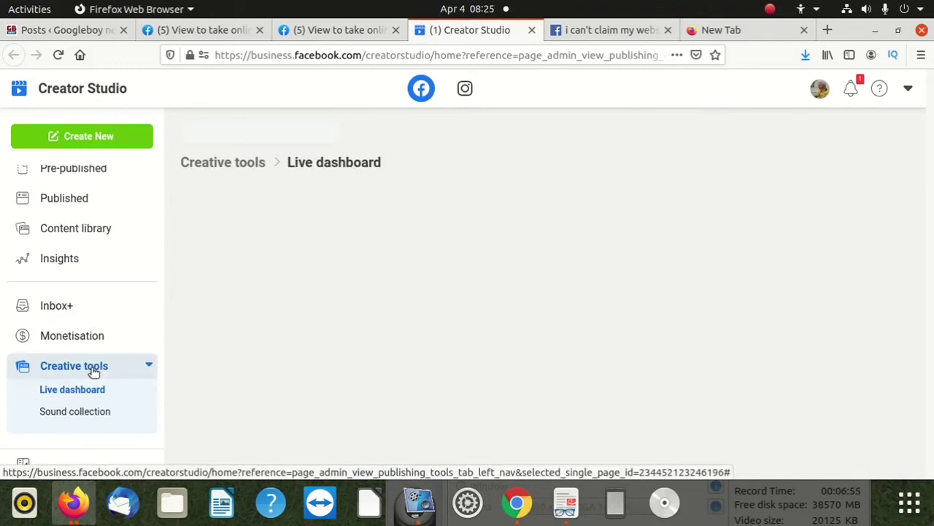
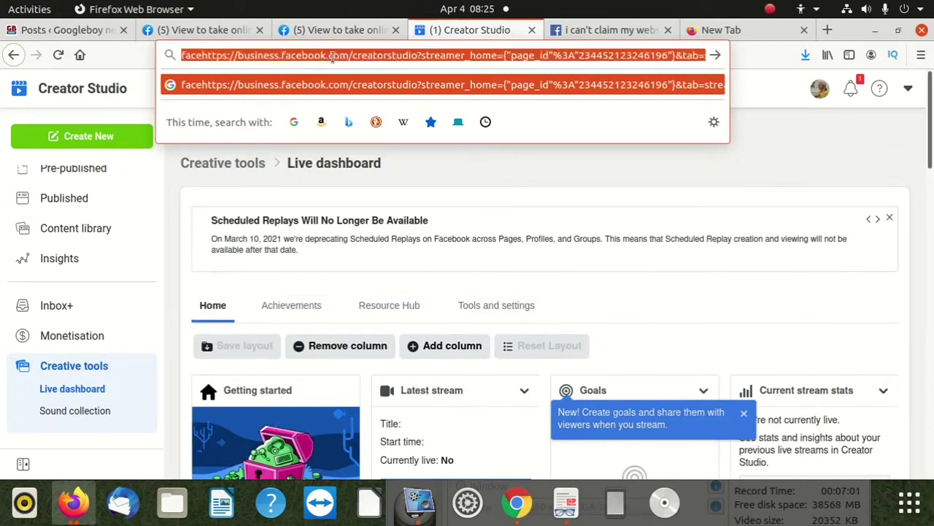
Replace the Live dashboard address with facebook.com and bring up the Facebook pages you manage.
key("BackSpace")
type("facebook.com/")
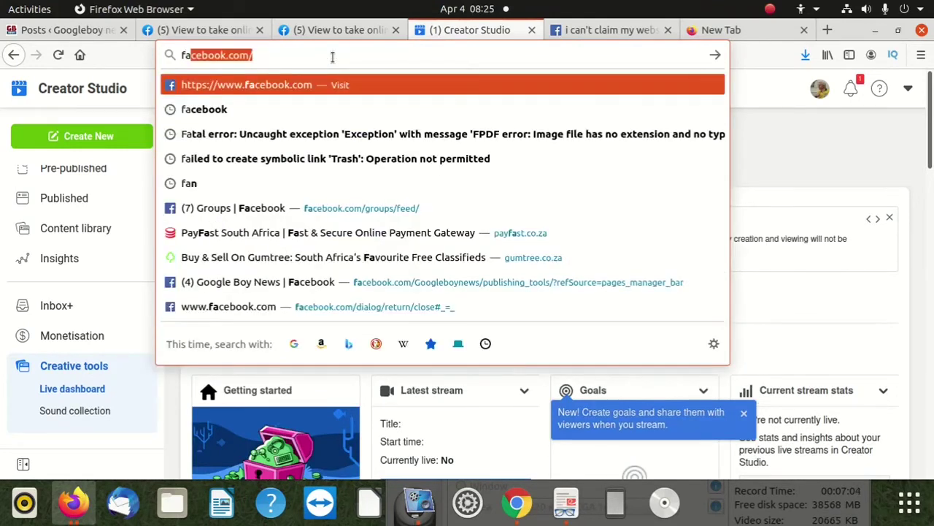
key("Return")
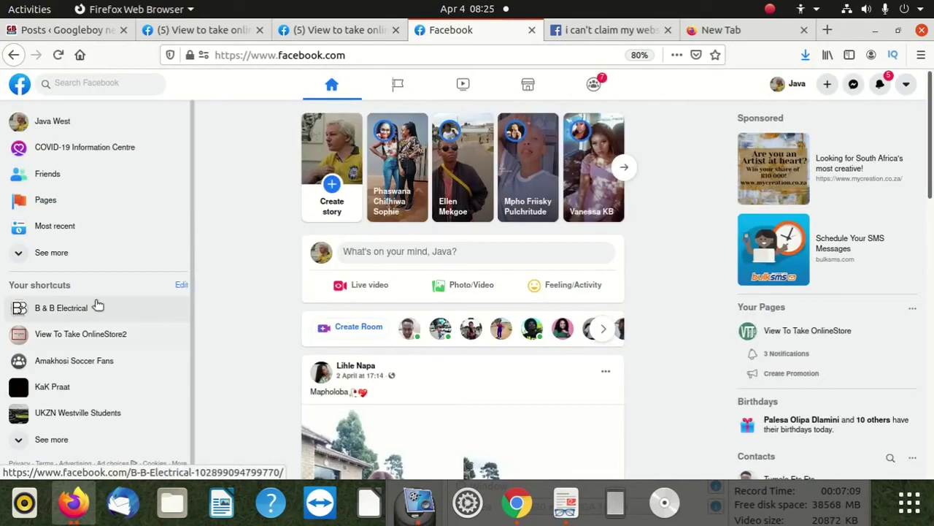
left_click(57, 199)
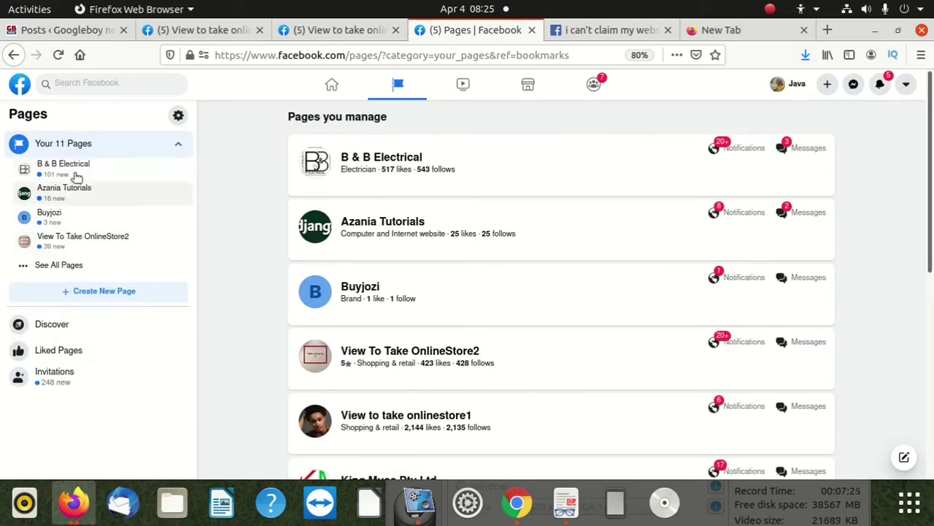
left_click(227, 55)
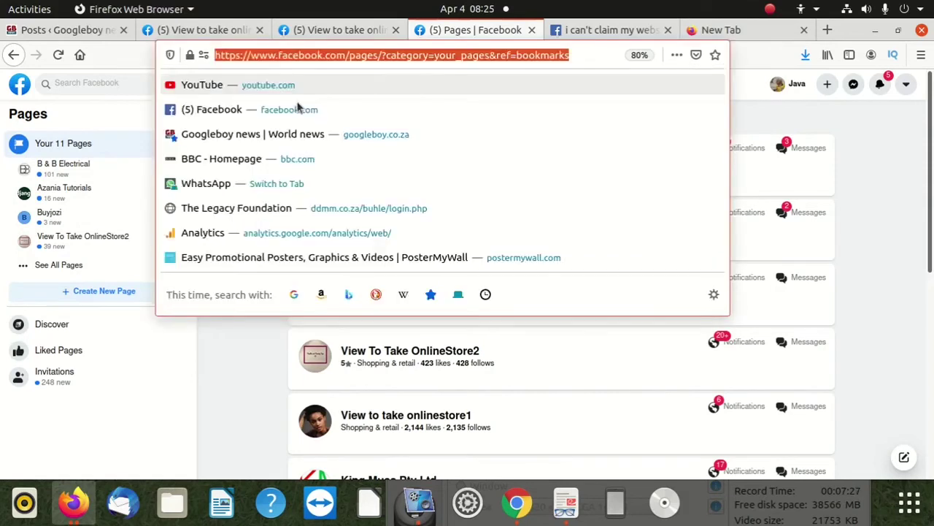
left_click(236, 418)
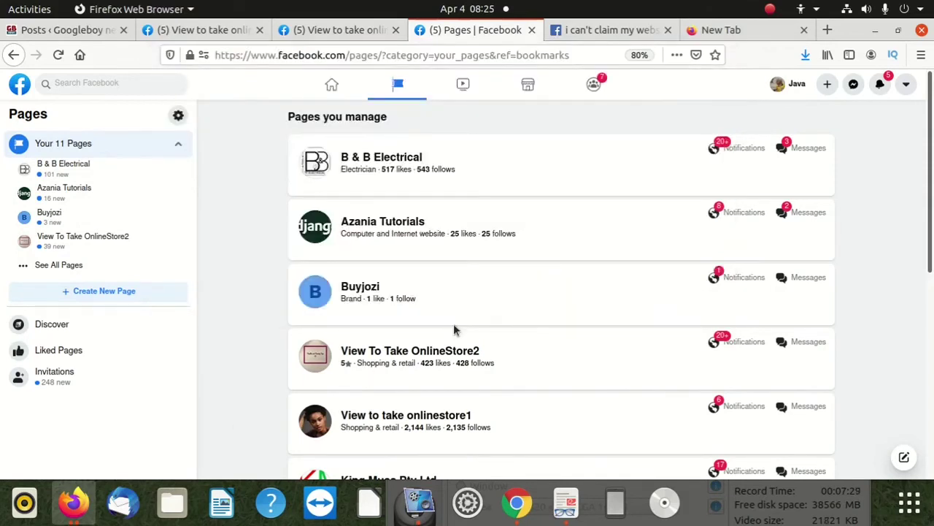
Open the Google Boy News page from the list of managed pages.
scroll(421, 347, "down", 1)
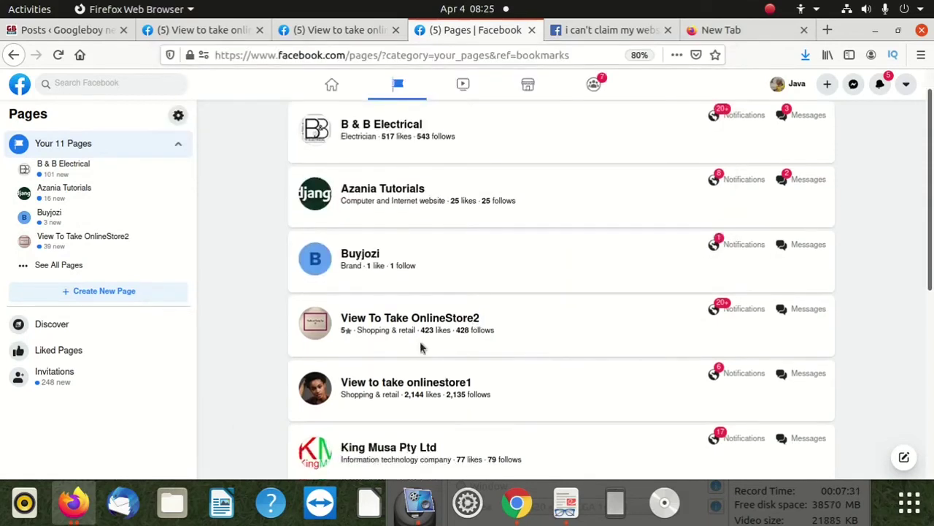
scroll(424, 349, "down", 6)
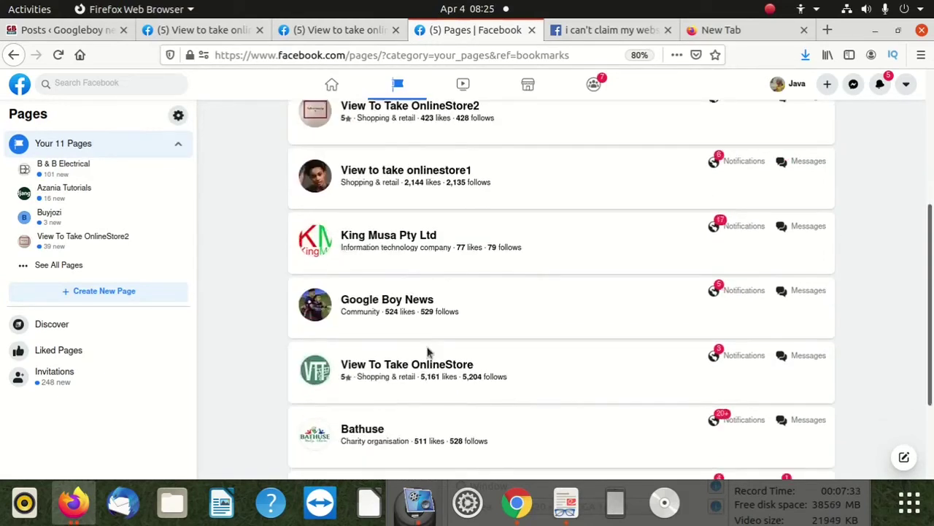
scroll(428, 354, "down", 1)
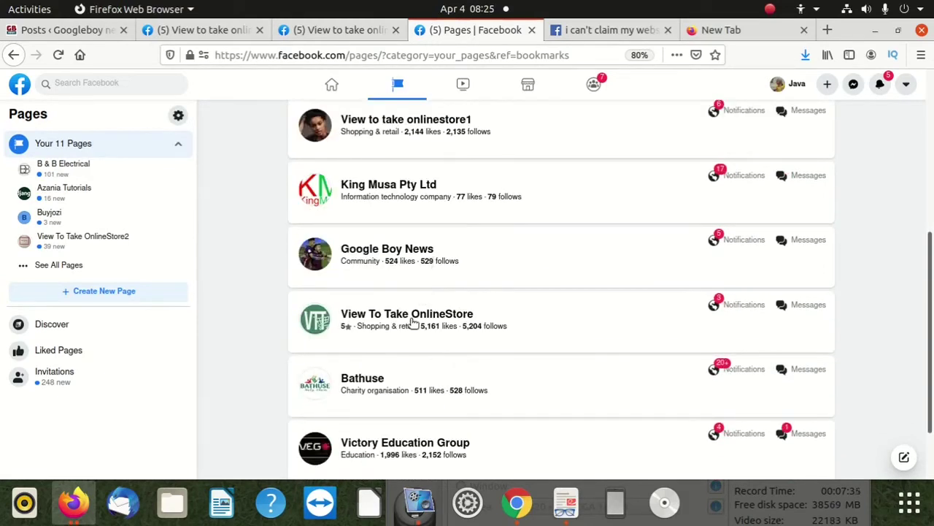
left_click(416, 253)
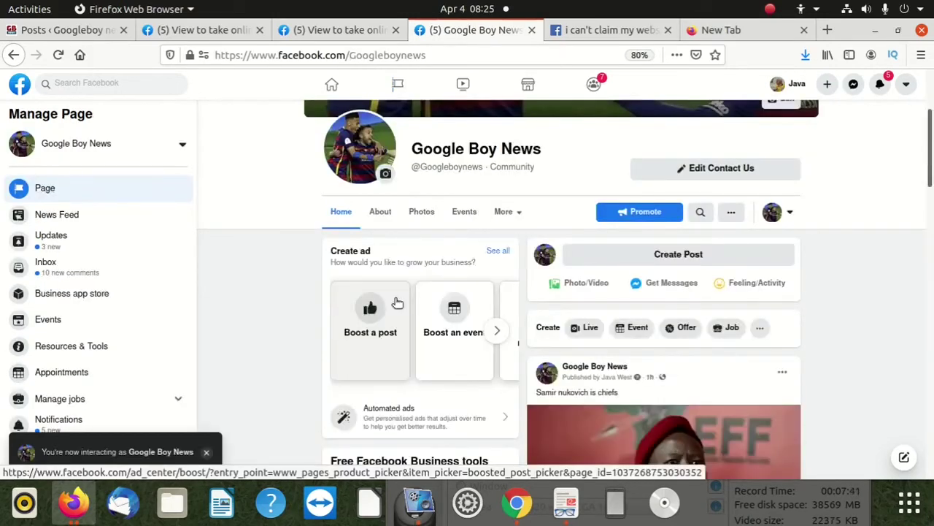
Open the Publishing Tools of the Google Boy News page.
scroll(332, 298, "down", 2)
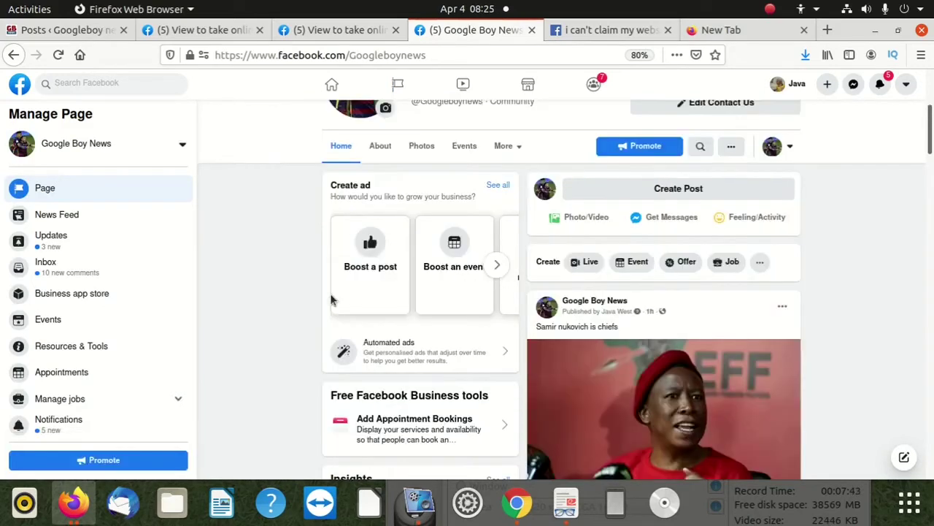
scroll(332, 297, "down", 4)
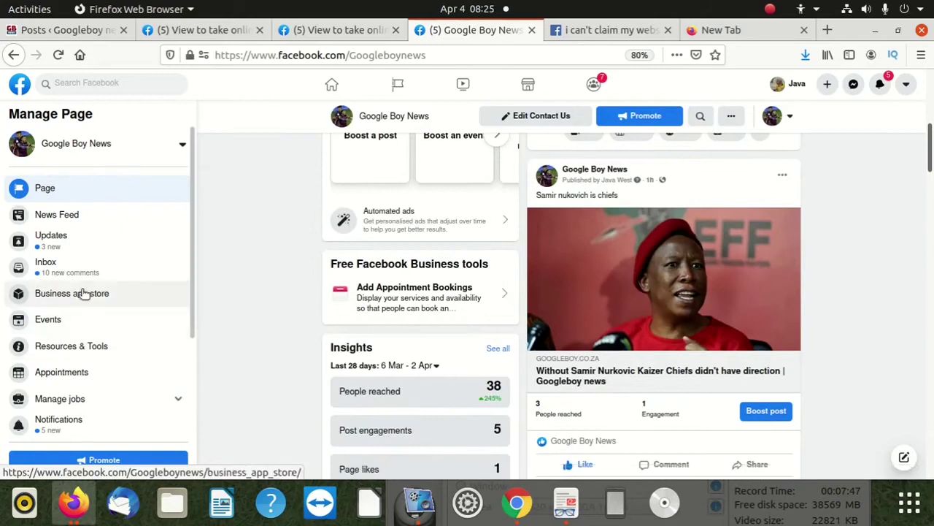
scroll(86, 291, "down", 4)
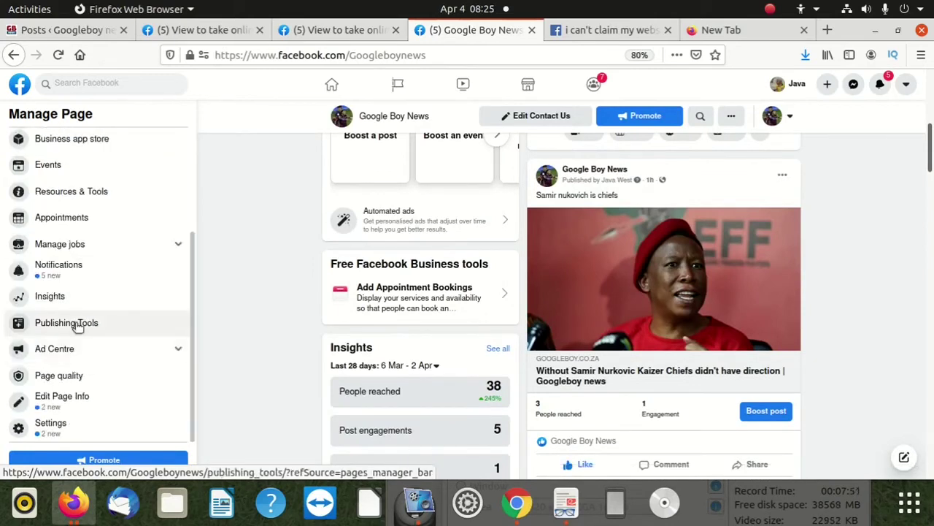
left_click(78, 328)
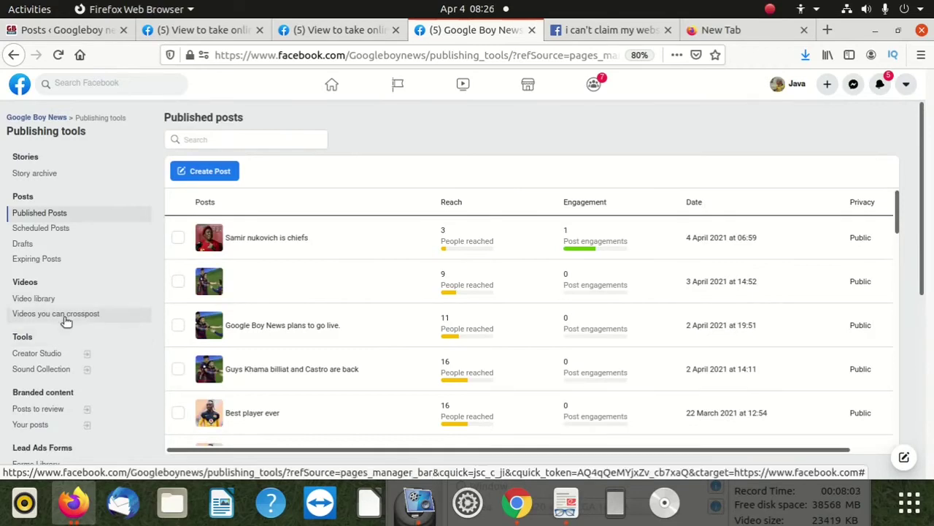
Open the Instant articles configuration in the publishing tools and continue from it to Creator Studio.
scroll(66, 318, "down", 2)
scroll(65, 352, "down", 3)
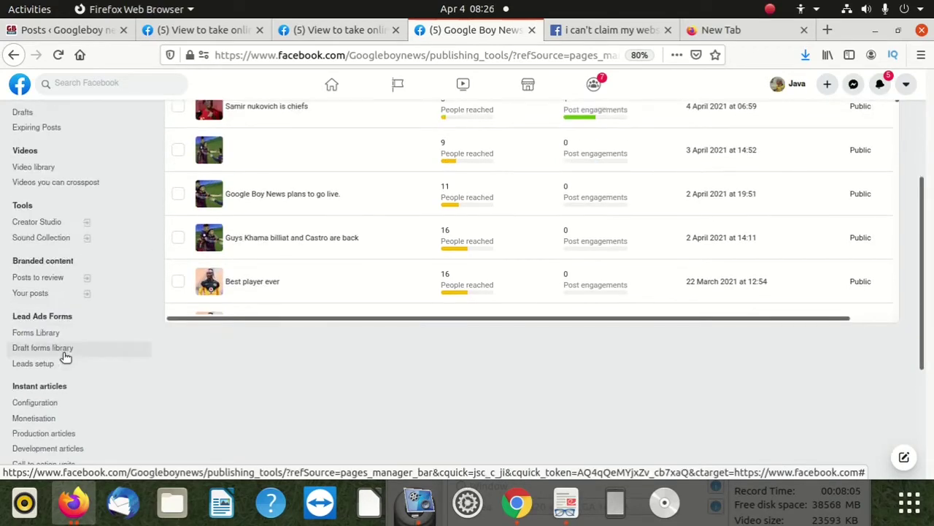
scroll(66, 353, "down", 3)
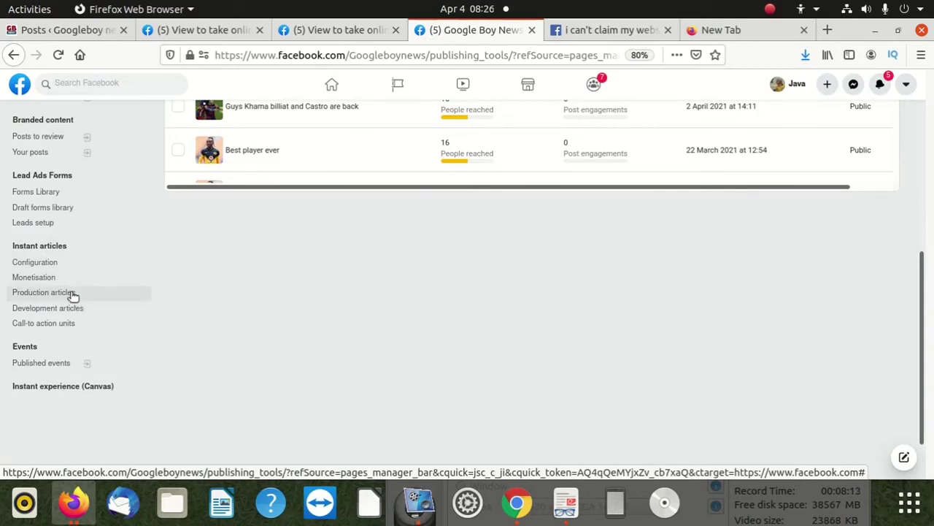
left_click(42, 263)
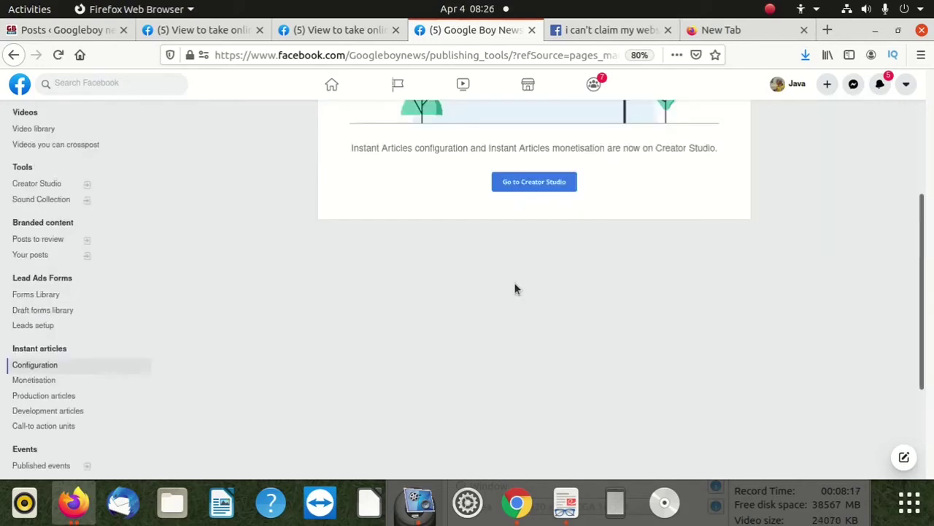
scroll(515, 285, "up", 3)
left_click(529, 338)
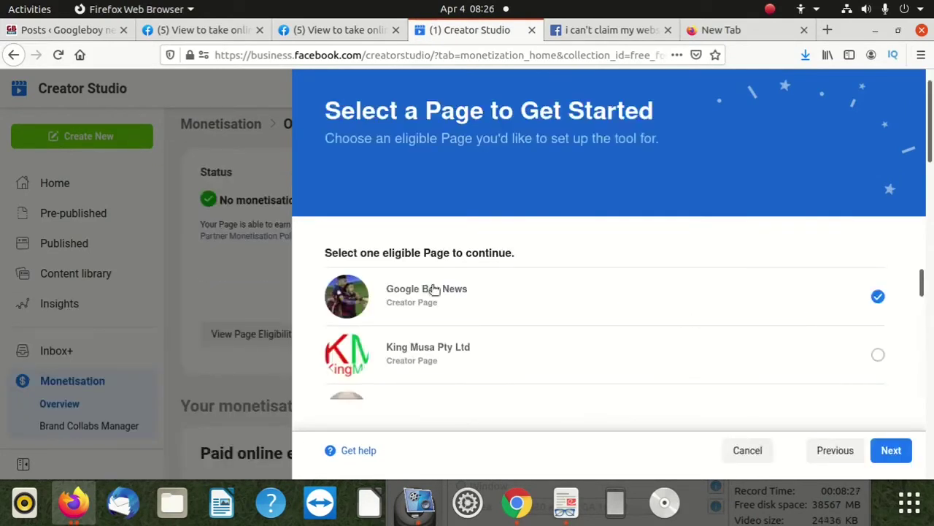
Choose "View to take onlinestore1" as the eligible page to set up and continue to its setup tasks.
scroll(504, 307, "down", 1)
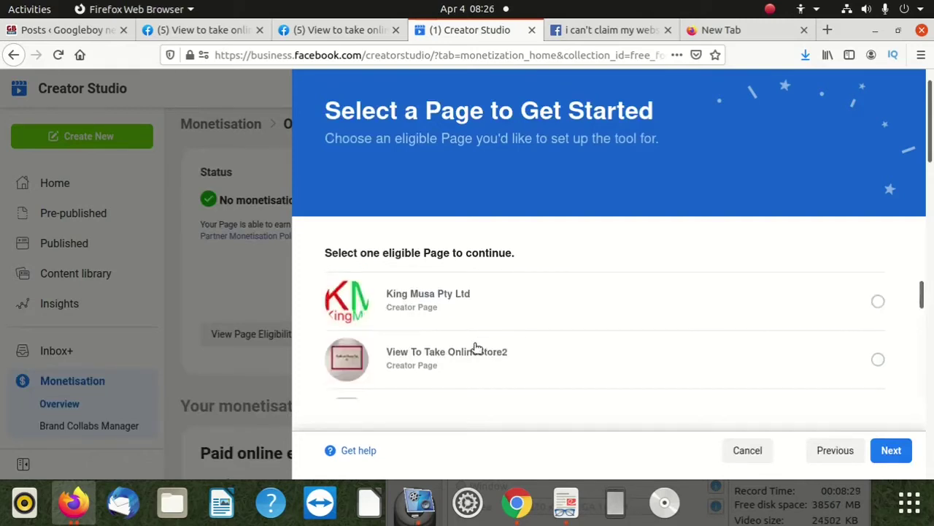
scroll(475, 348, "down", 1)
scroll(475, 349, "up", 1)
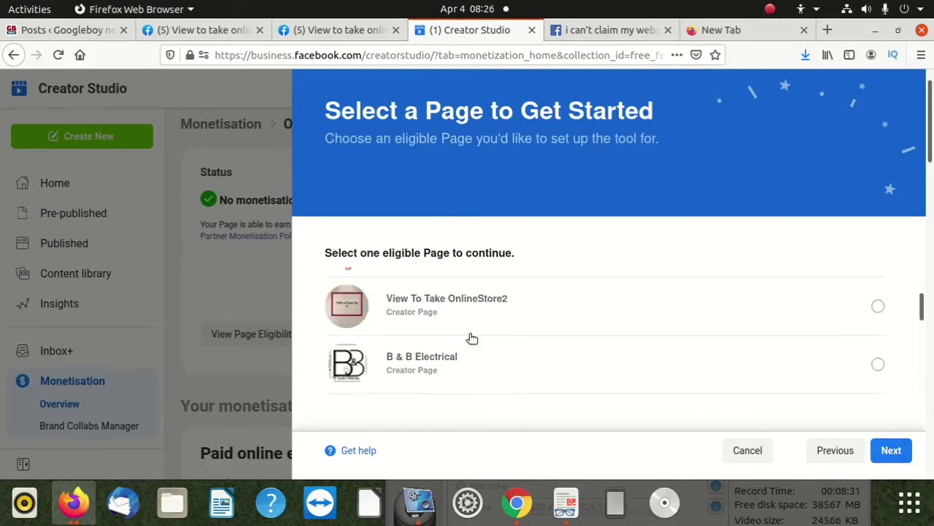
scroll(481, 324, "up", 1)
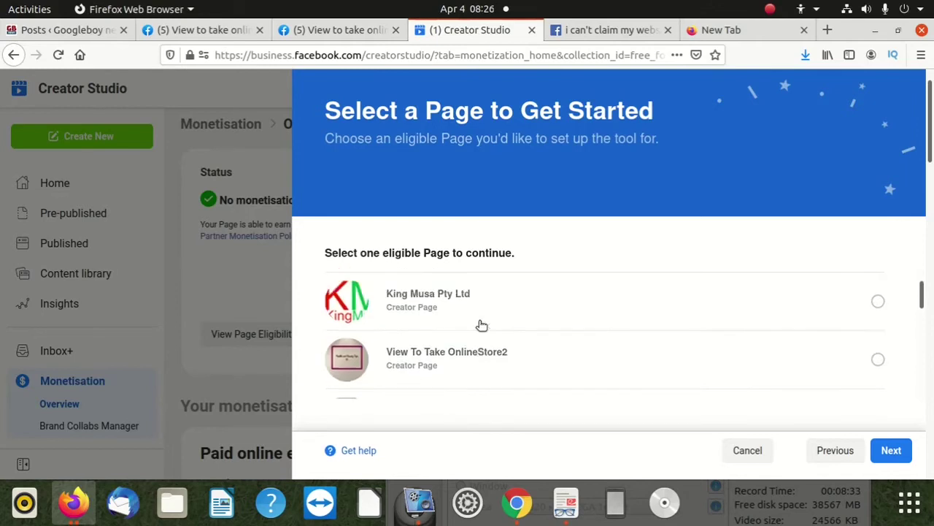
scroll(480, 326, "down", 4)
scroll(478, 325, "up", 1)
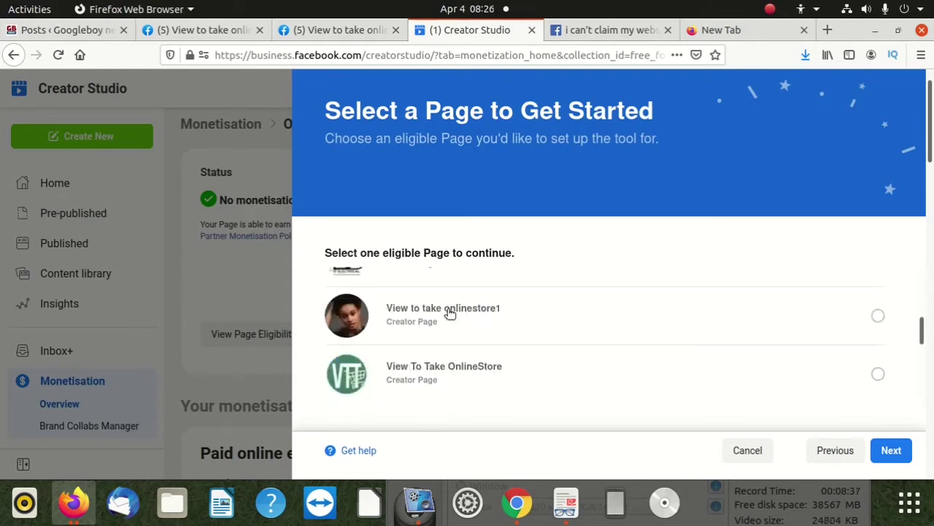
left_click(450, 312)
left_click(879, 449)
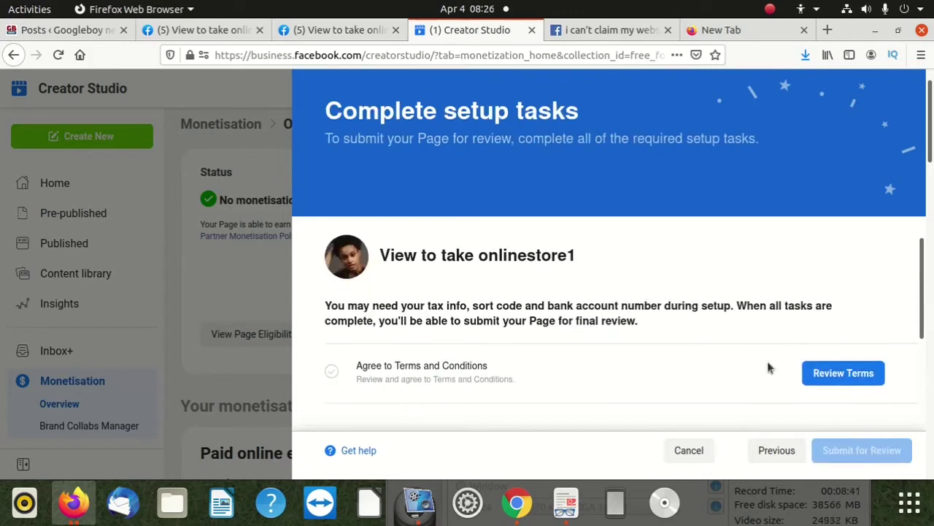
Review the Instant Articles terms and conditions to the end and agree to them.
scroll(745, 361, "down", 2)
scroll(716, 357, "up", 2)
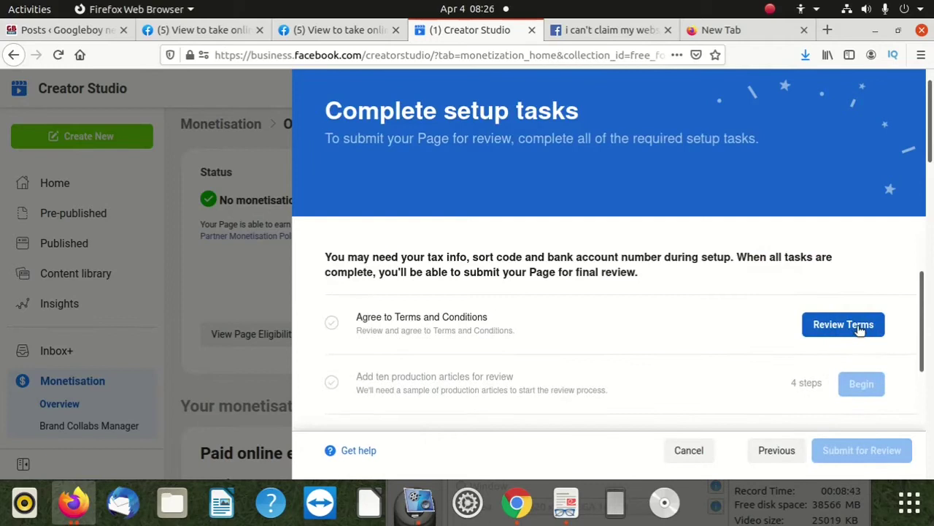
left_click(846, 324)
scroll(668, 321, "down", 5)
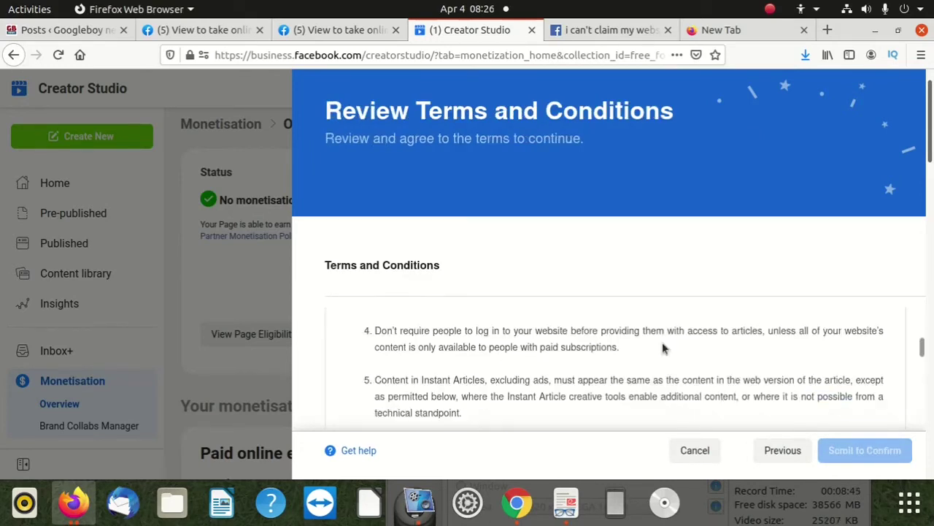
scroll(663, 351, "down", 5)
scroll(664, 359, "down", 15)
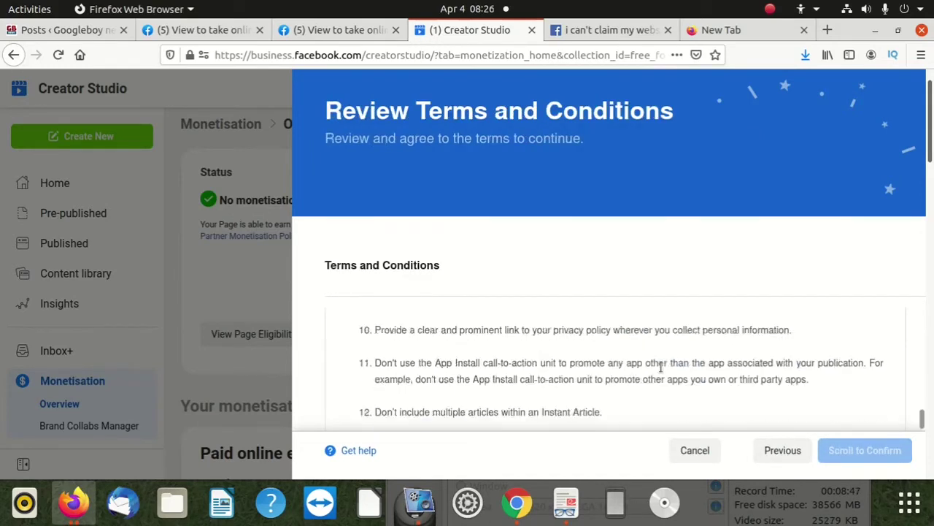
scroll(729, 394, "down", 15)
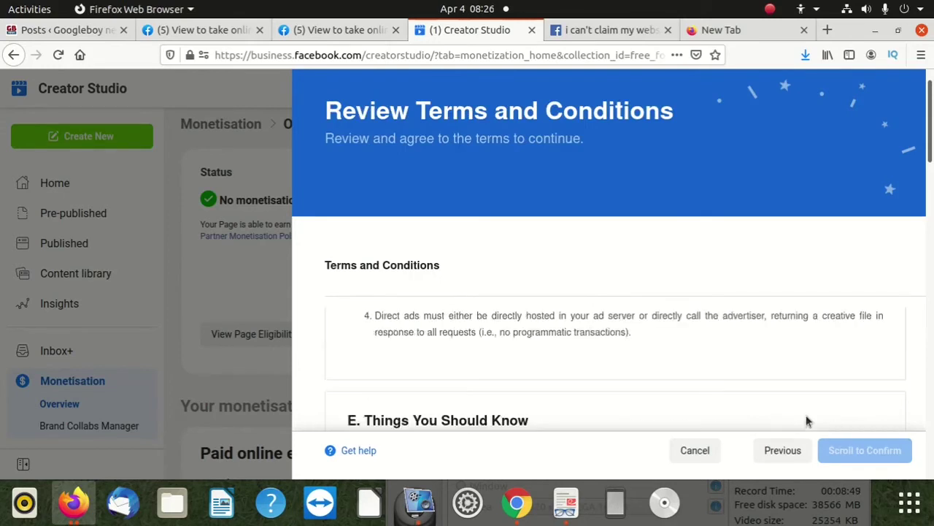
left_click(873, 450)
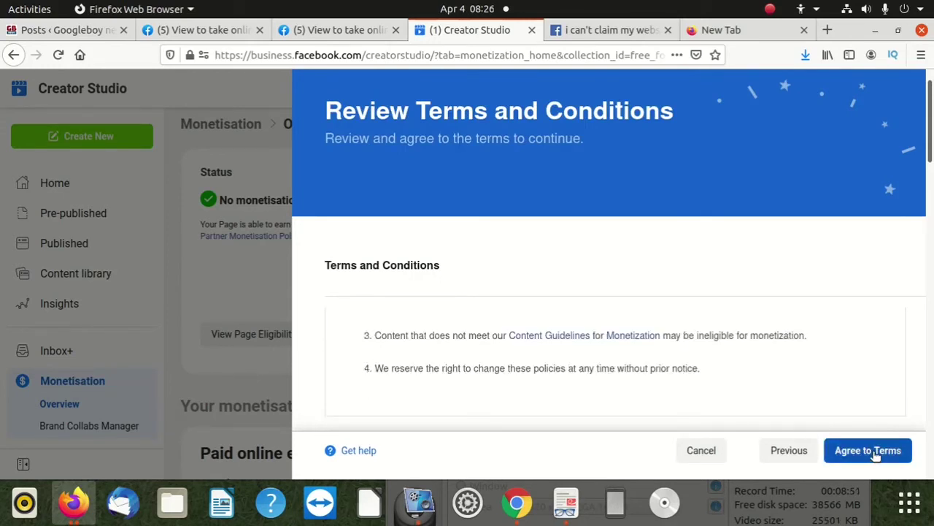
Begin the "Add ten production articles for review" task and look over its sub-tasks.
scroll(668, 361, "down", 3)
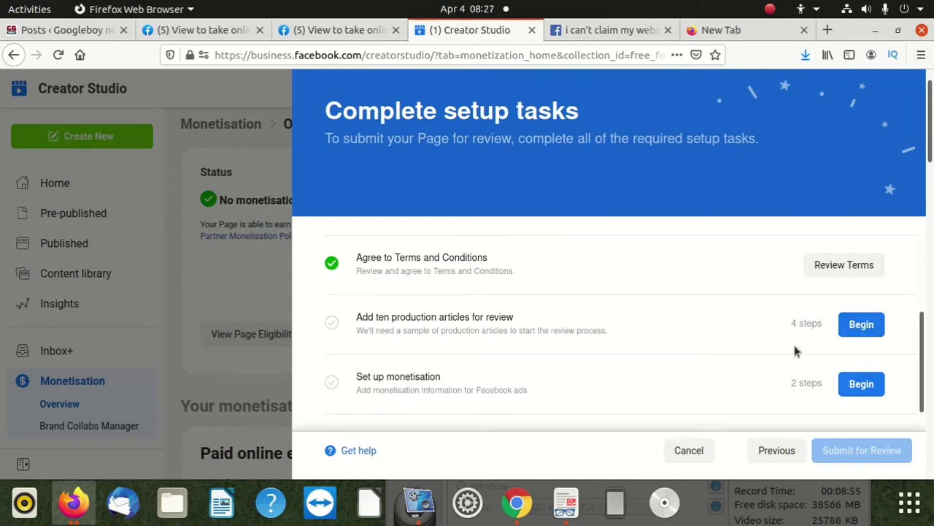
scroll(553, 379, "down", 3)
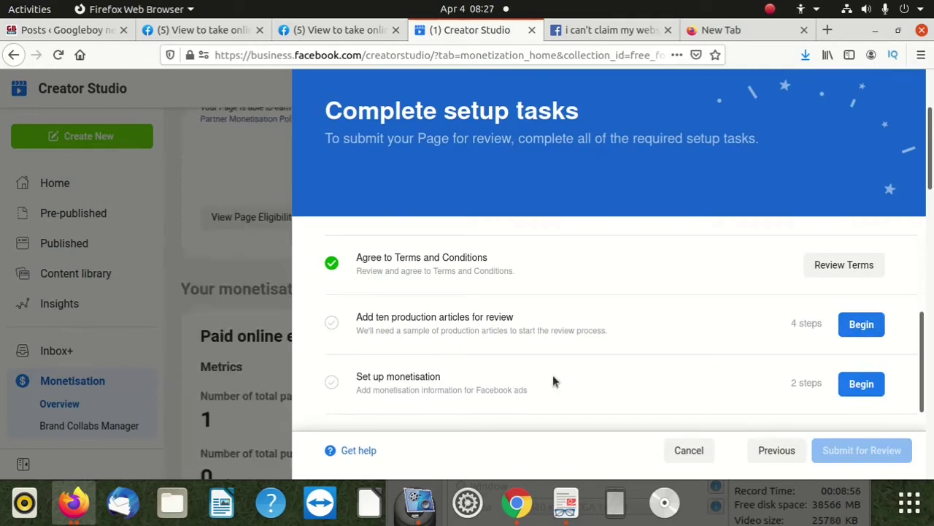
left_click(869, 324)
scroll(358, 319, "down", 1)
scroll(398, 321, "up", 1)
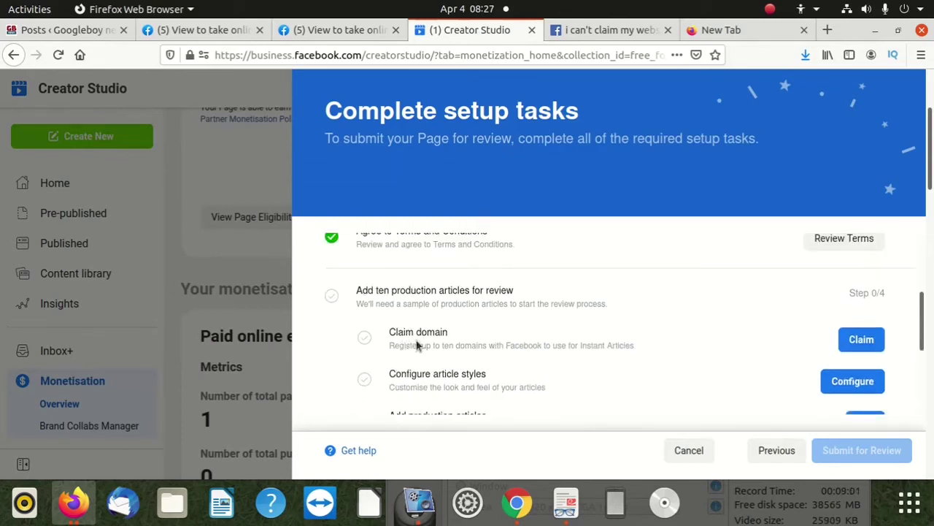
scroll(411, 328, "up", 1)
scroll(411, 328, "up", 1)
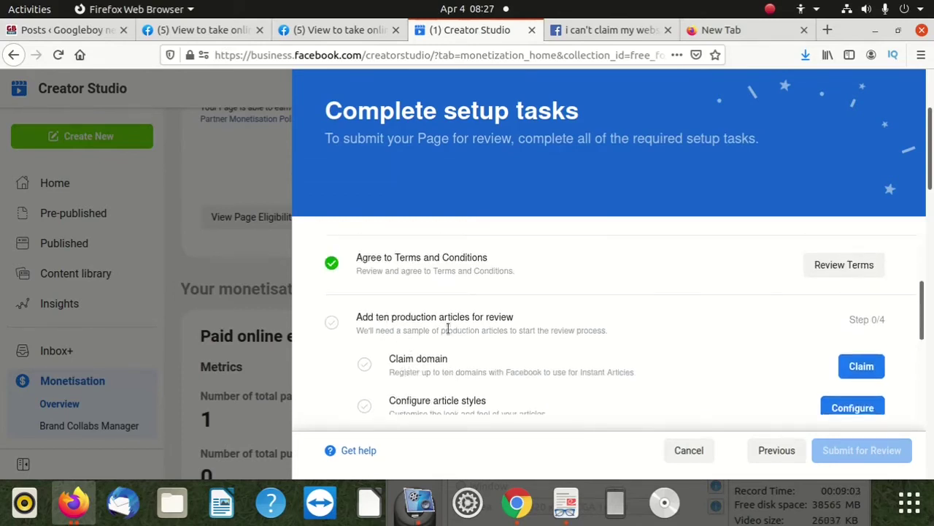
scroll(464, 340, "down", 2)
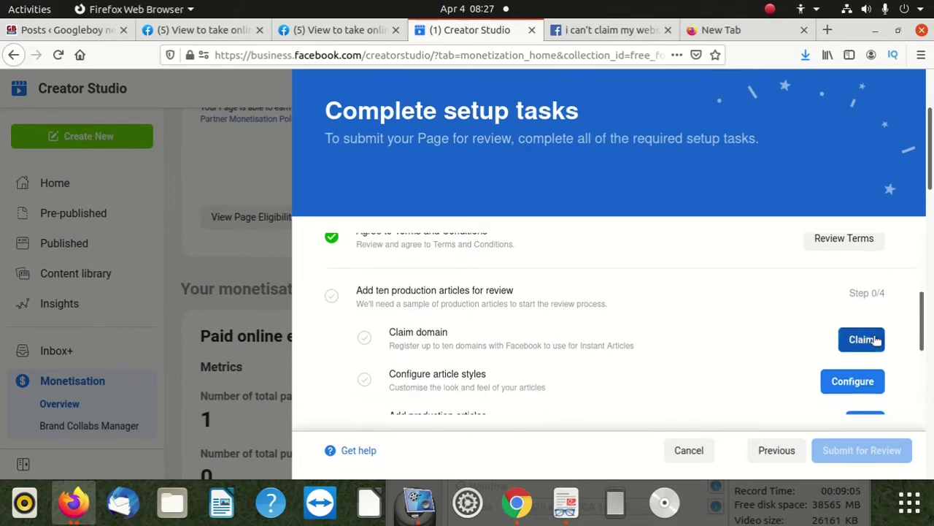
Open the Claim domain task and copy the Page ID given for WordPress plugin users.
left_click(875, 341)
scroll(434, 318, "down", 1)
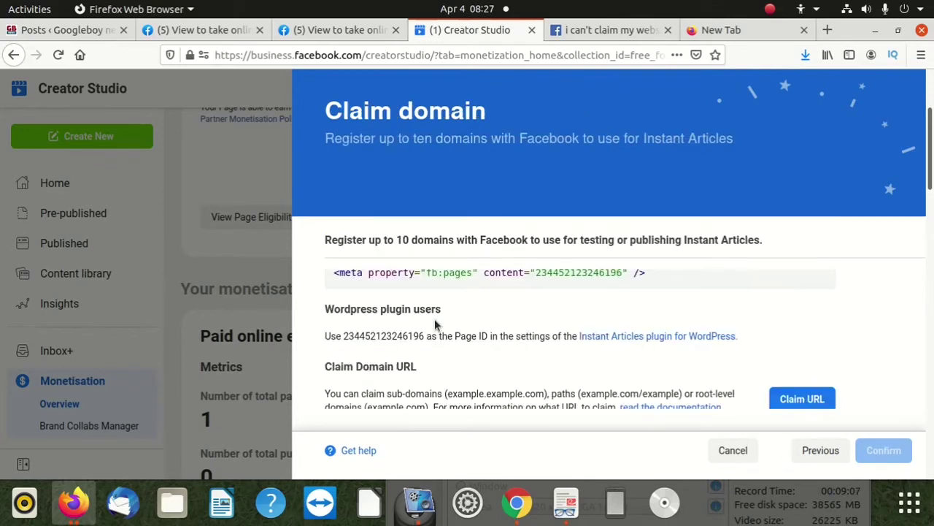
scroll(393, 298, "up", 1)
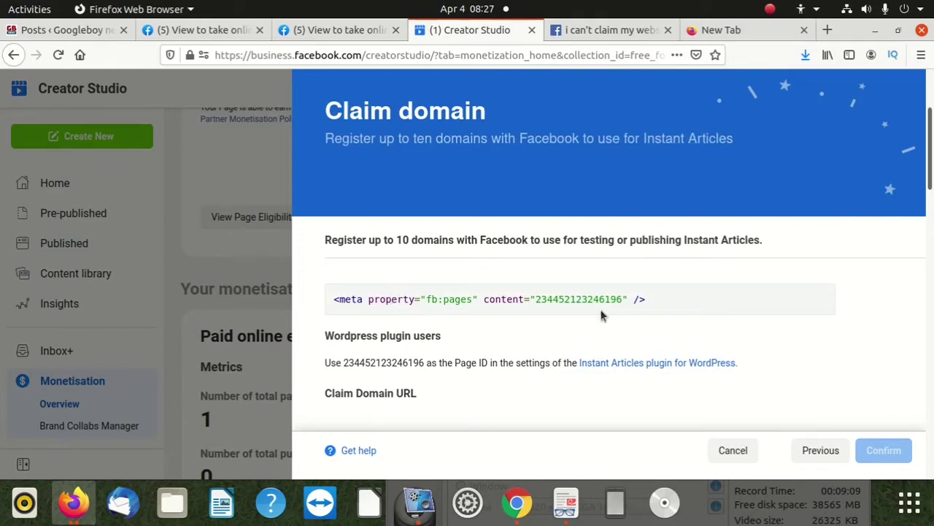
left_click_drag(664, 305, 330, 303)
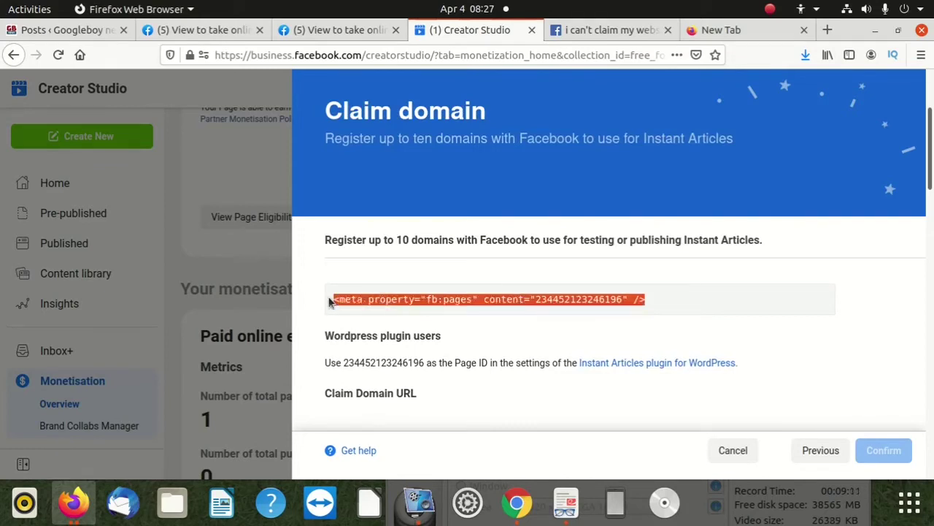
left_click(362, 359)
double_click(362, 362)
right_click(360, 361)
left_click(391, 371)
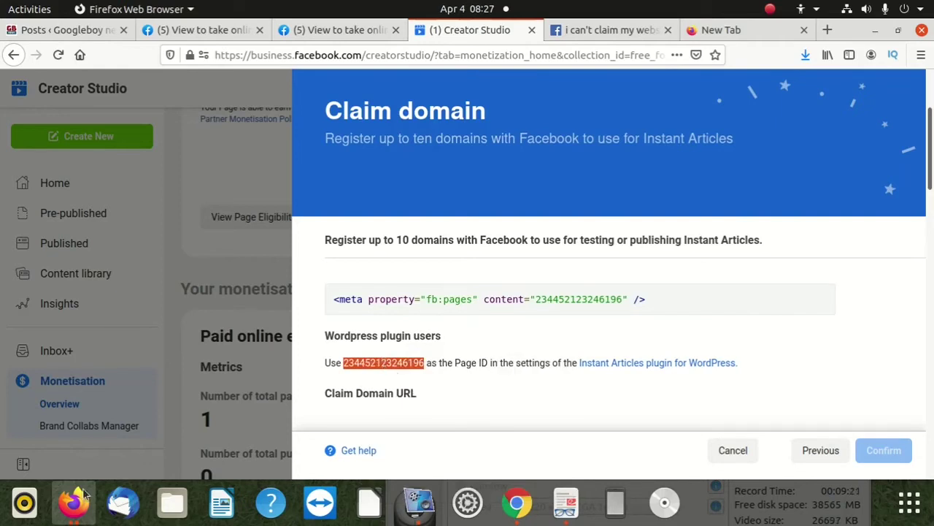
Switch to Chrome, enter the copied Page ID as the Facebook Page ID in the Instant Articles settings, and save the changes.
left_click(516, 502)
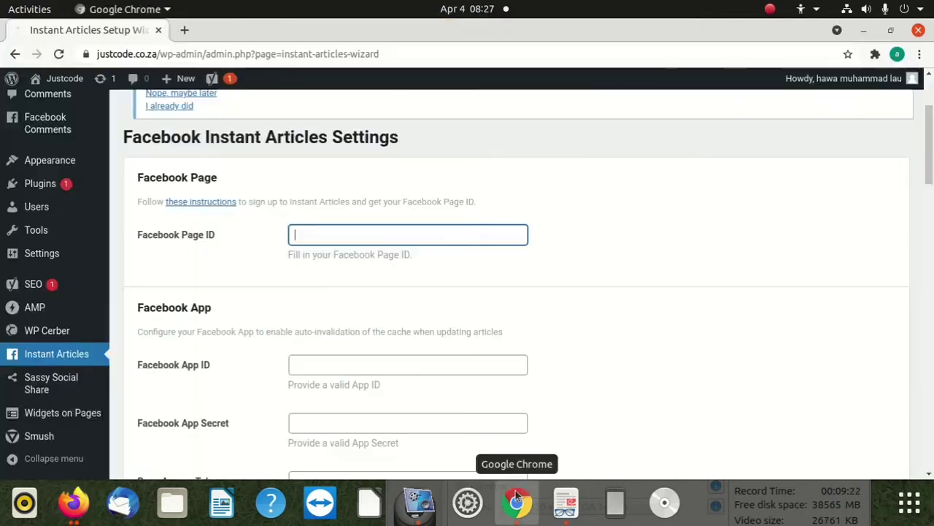
right_click(339, 233)
left_click(379, 319)
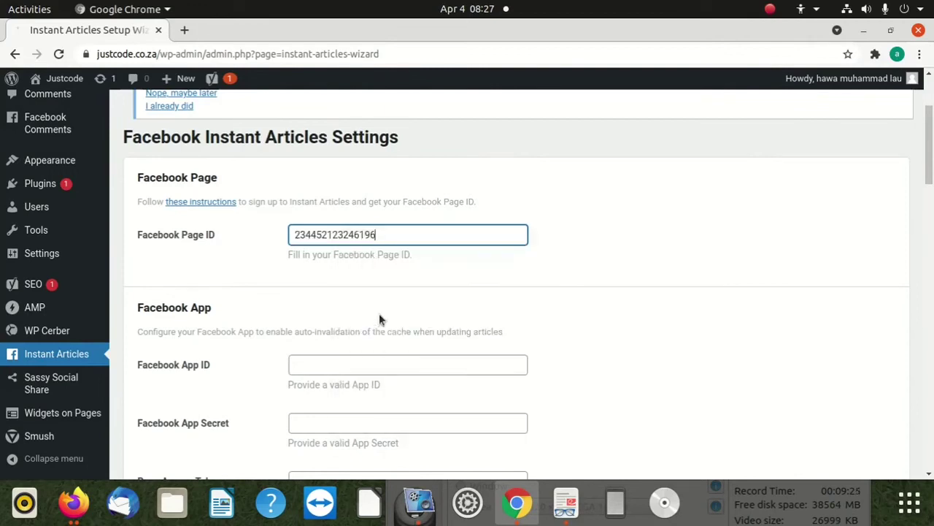
scroll(269, 358, "down", 5)
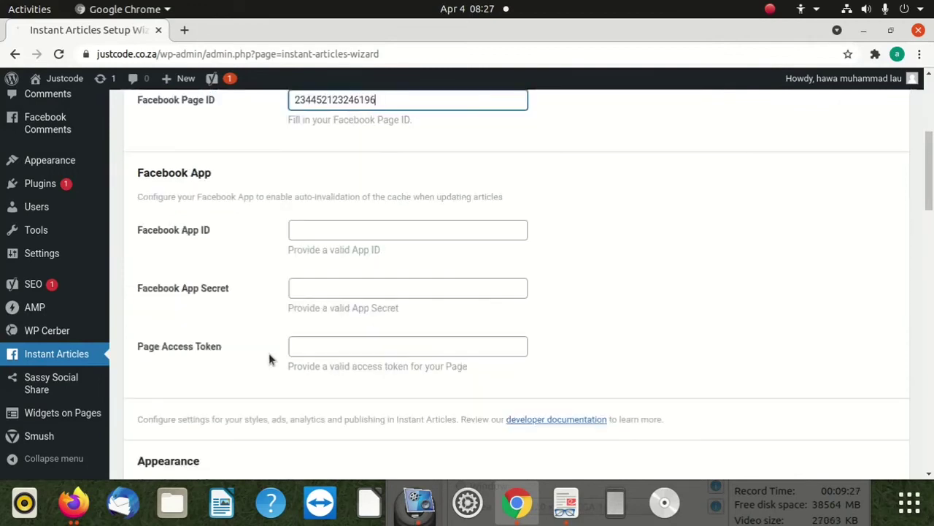
scroll(268, 368, "down", 15)
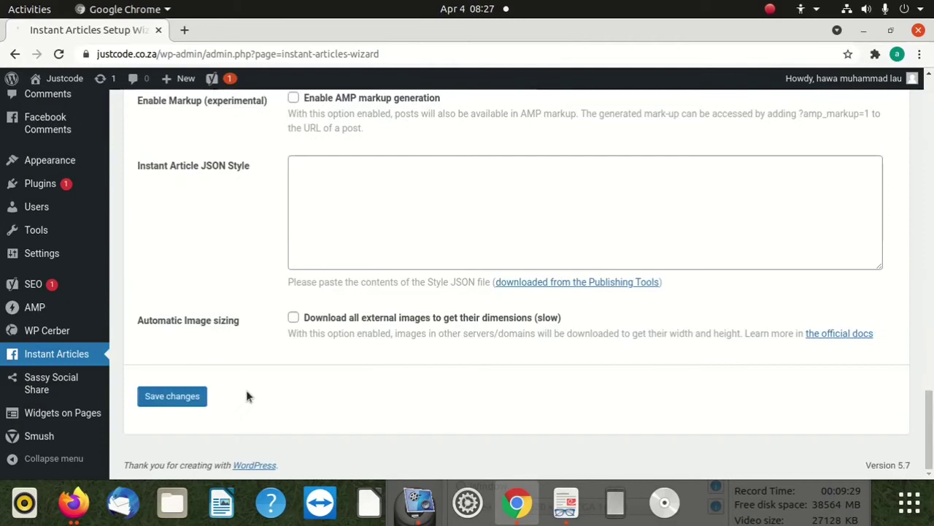
left_click(202, 398)
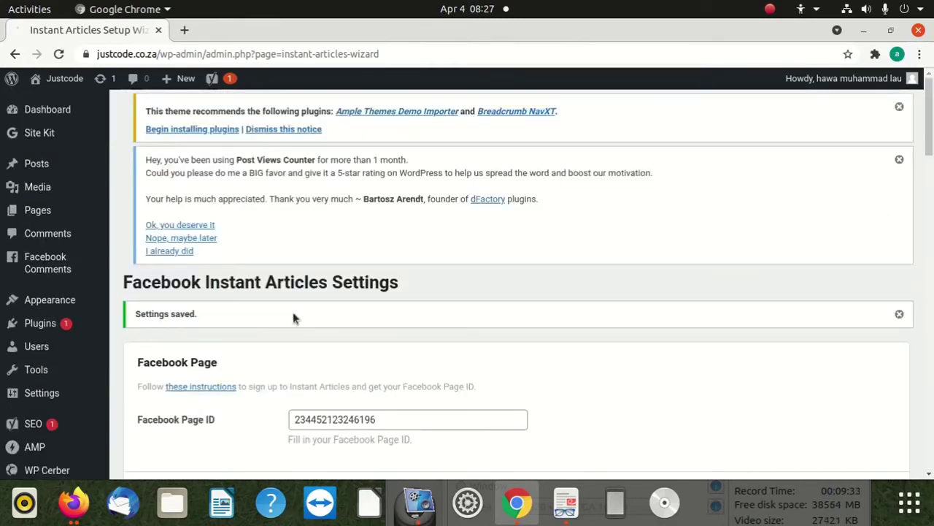
scroll(293, 321, "down", 3)
scroll(292, 334, "up", 3)
scroll(263, 277, "down", 5)
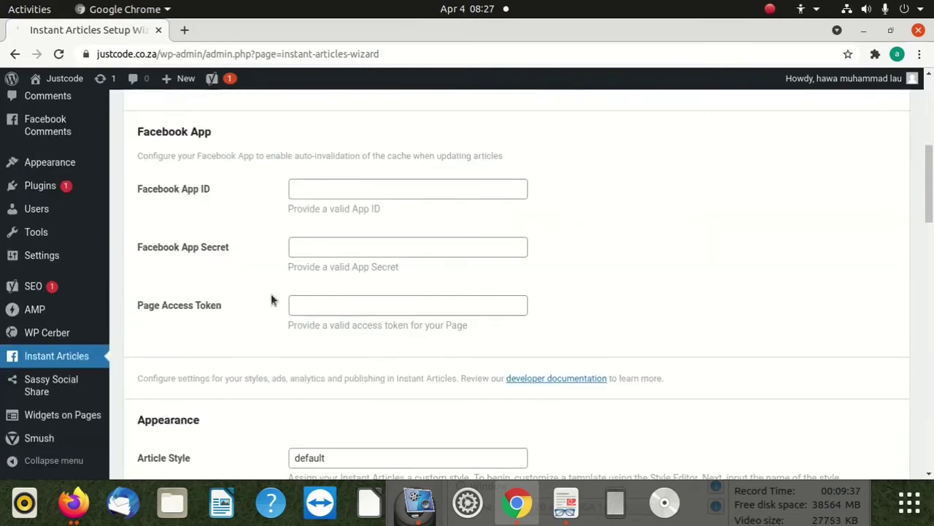
scroll(271, 298, "up", 5)
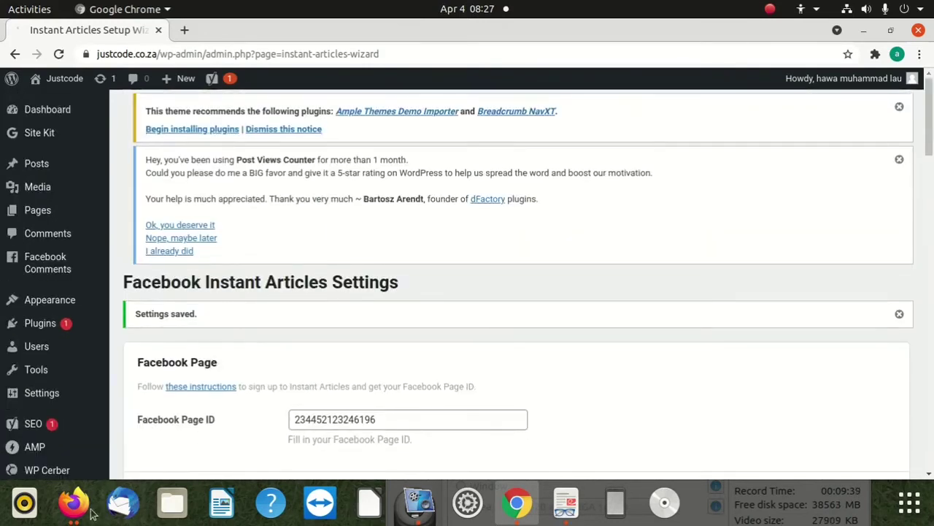
Return to the Claim domain page in Firefox and open the form for claiming a domain URL.
left_click(89, 511)
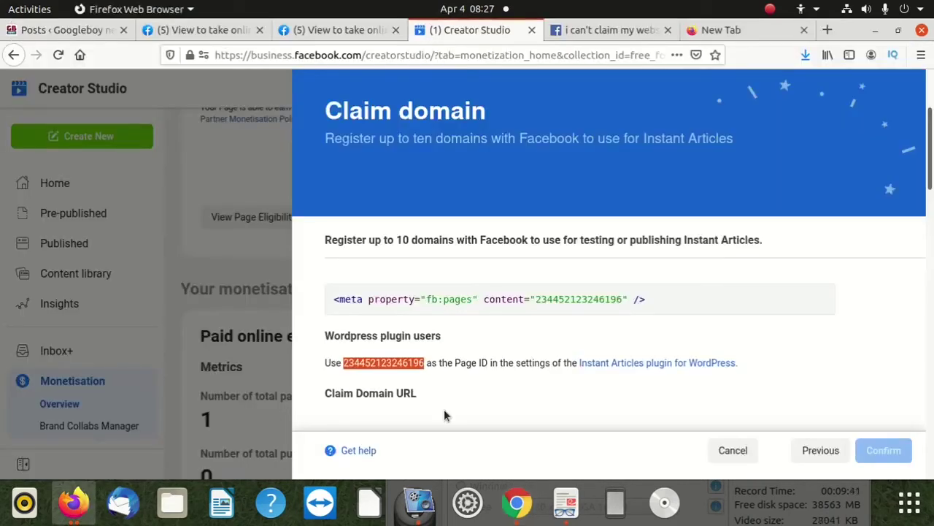
scroll(505, 348, "down", 1)
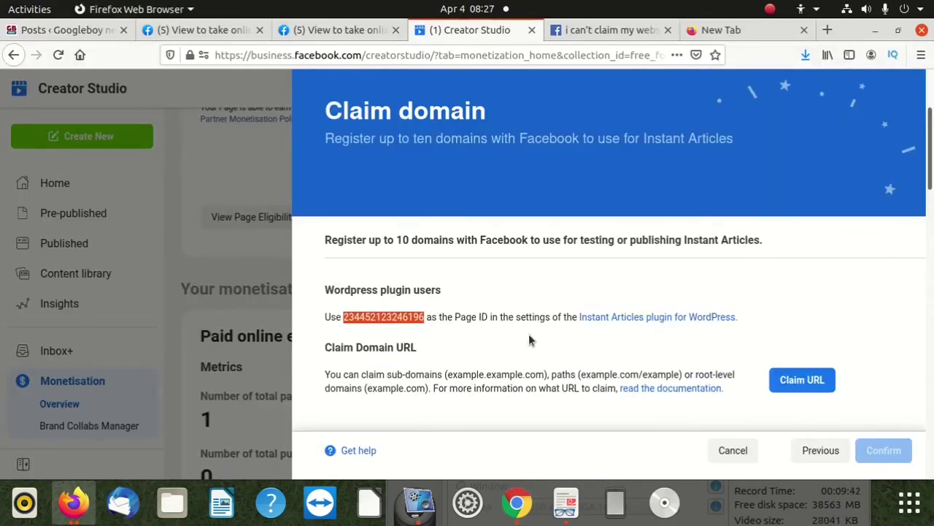
left_click(802, 380)
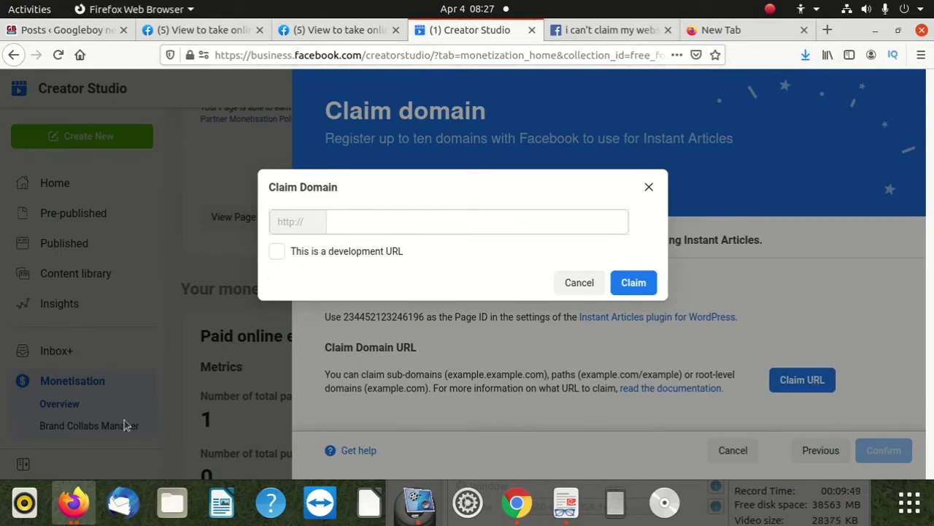
left_click(517, 504)
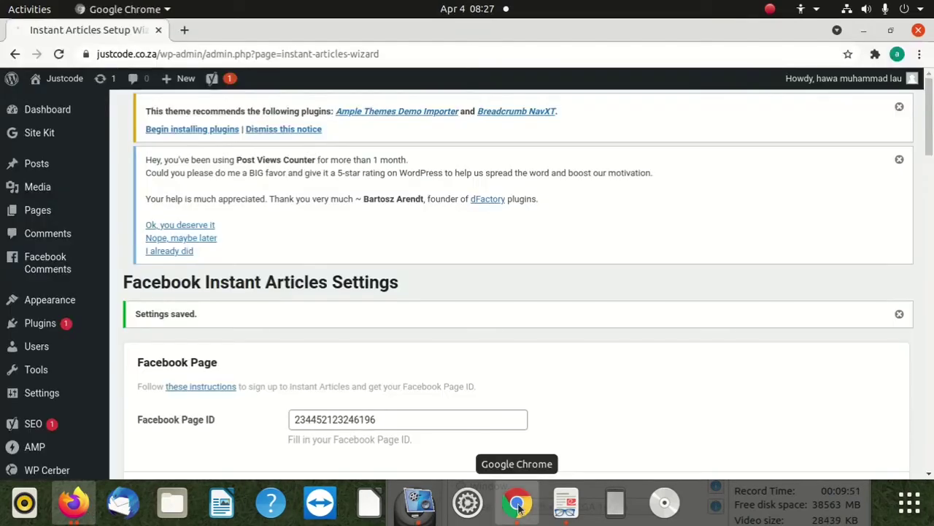
left_click(154, 56)
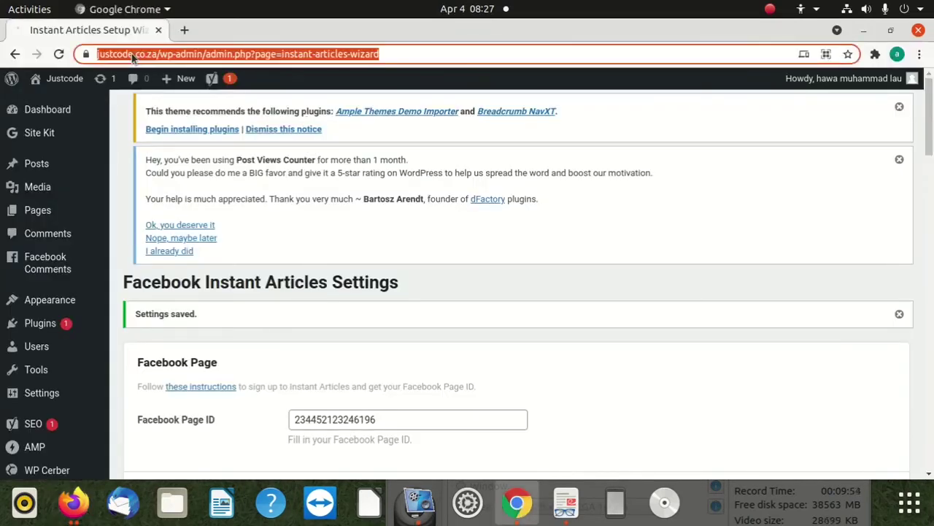
left_click(182, 30)
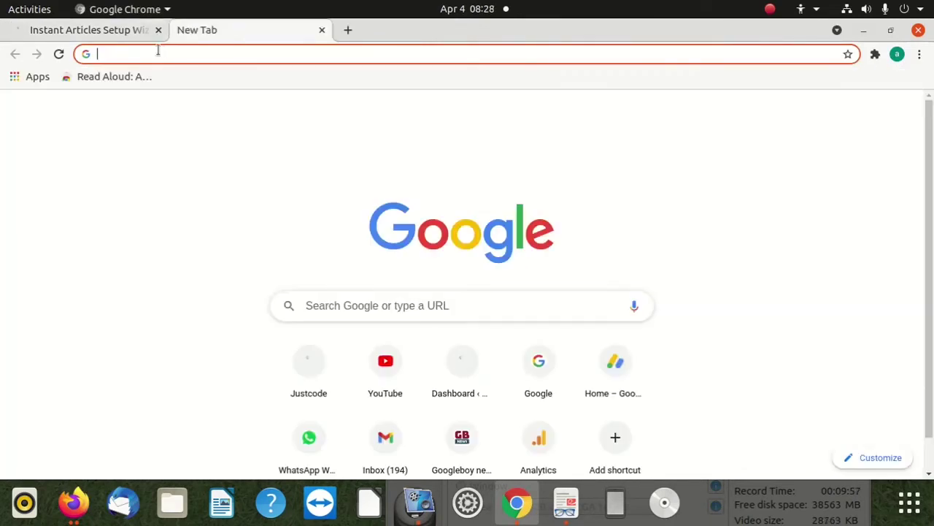
type("https")
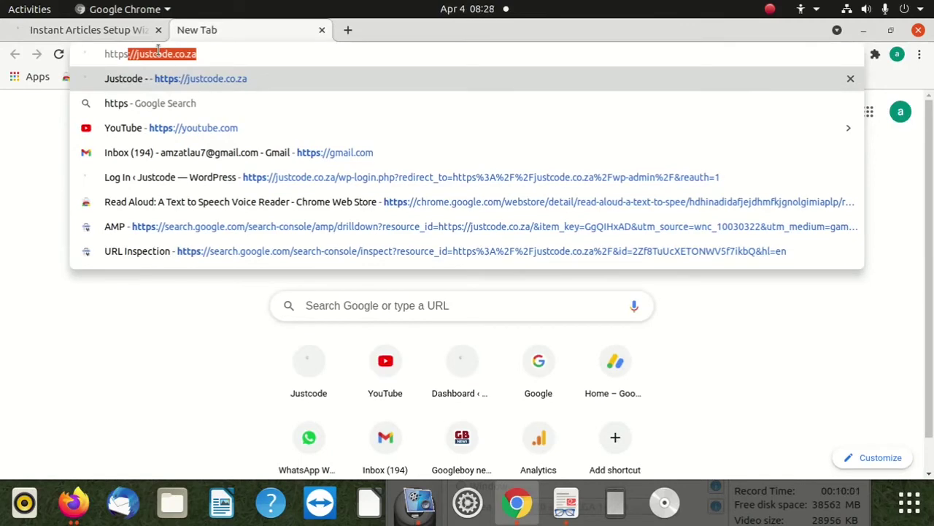
key("ctrl+a")
right_click(160, 55)
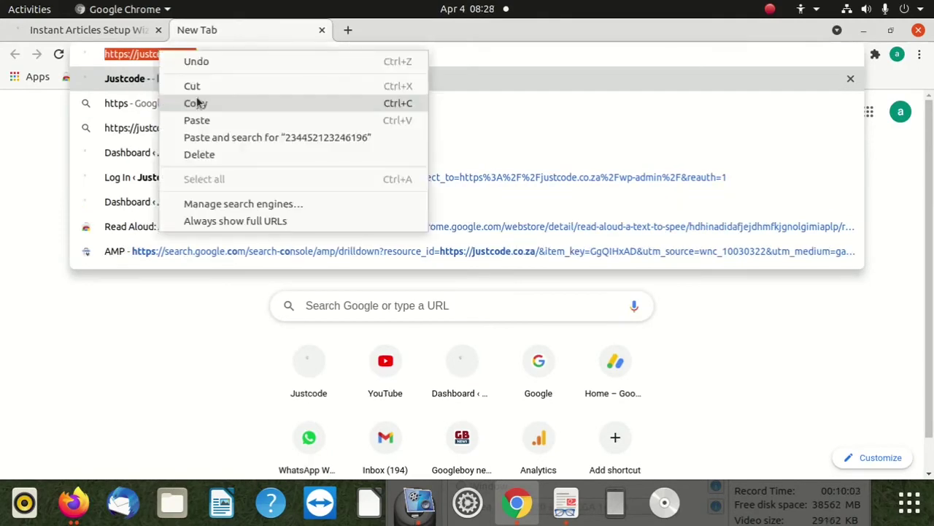
left_click(197, 101)
key("Return")
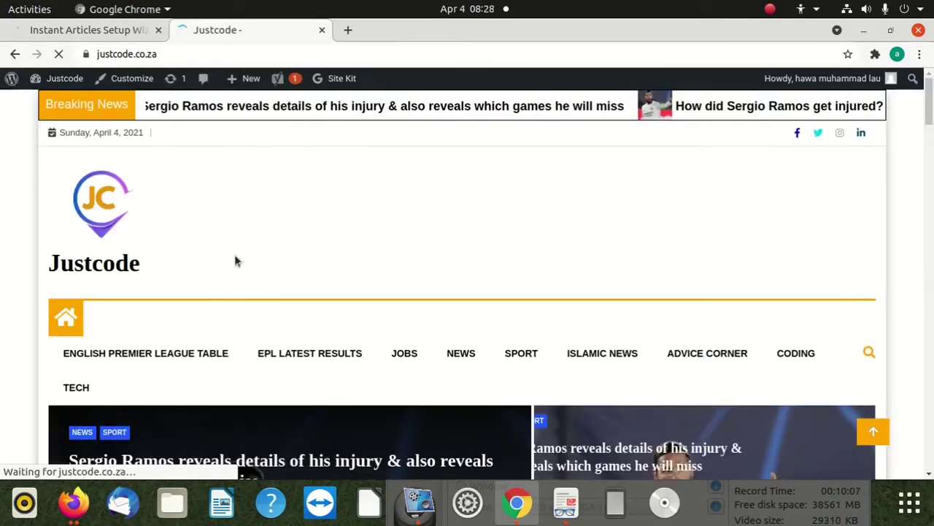
scroll(289, 267, "down", 3)
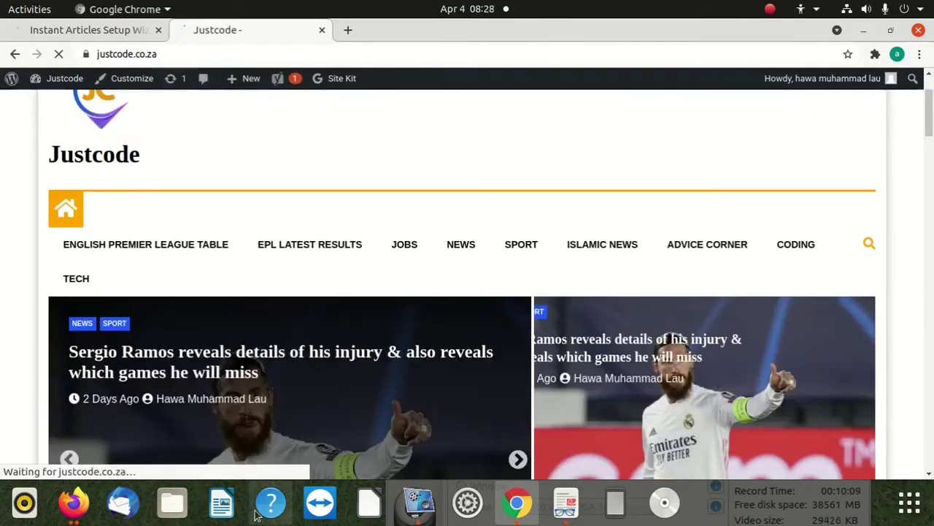
left_click(73, 502)
right_click(475, 223)
left_click(490, 284)
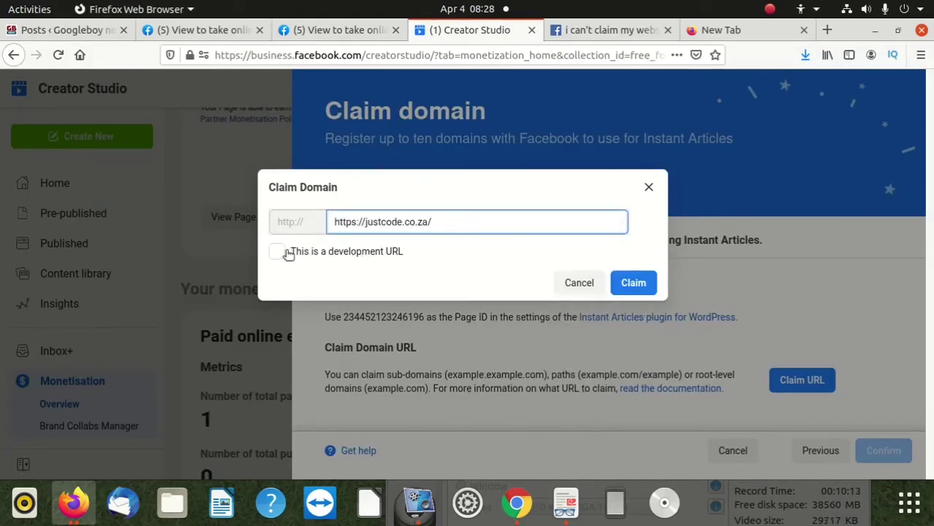
left_click(634, 283)
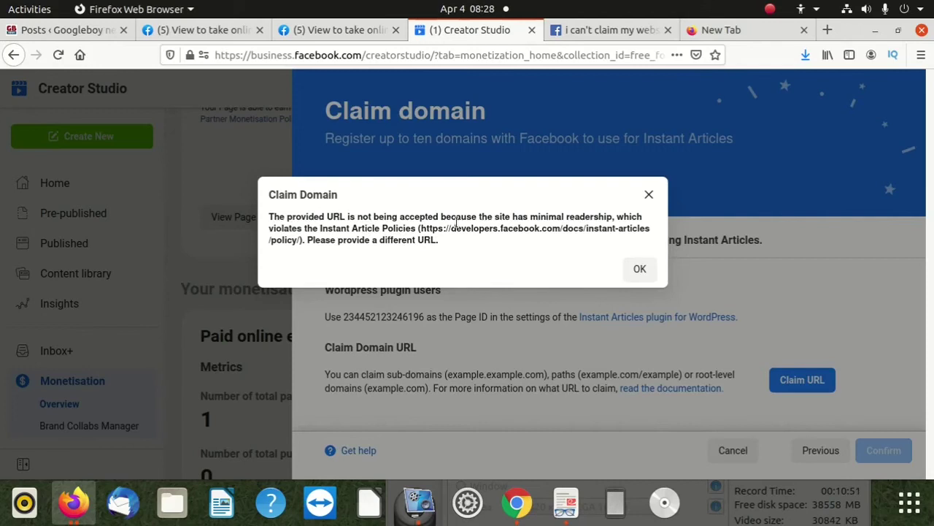
Read the Claim Domain message, copy its Instant Article Policies link, and dismiss the message.
left_click_drag(476, 217, 616, 218)
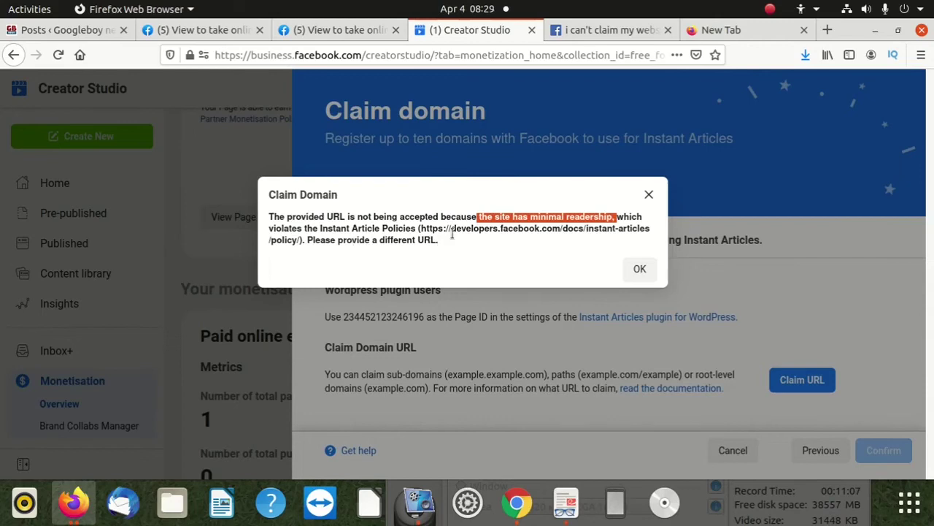
left_click_drag(419, 228, 303, 240)
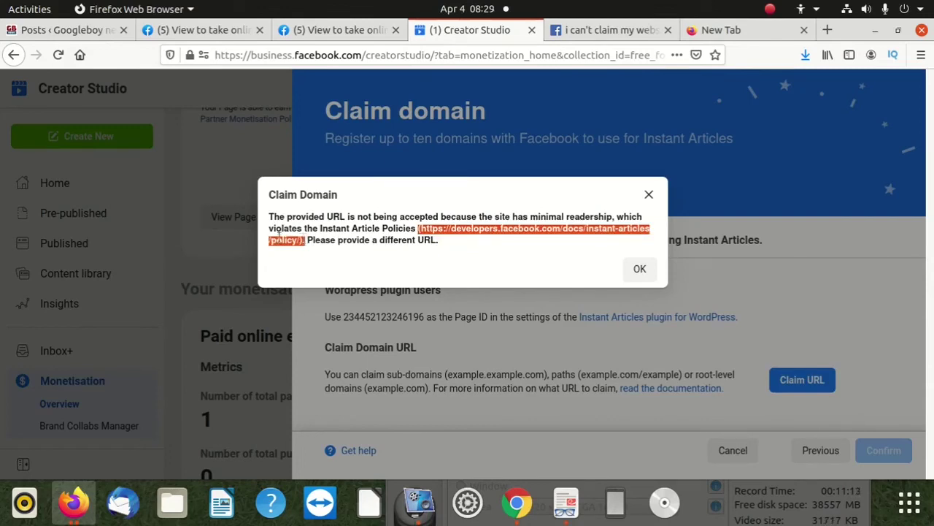
right_click(298, 247)
left_click(300, 252)
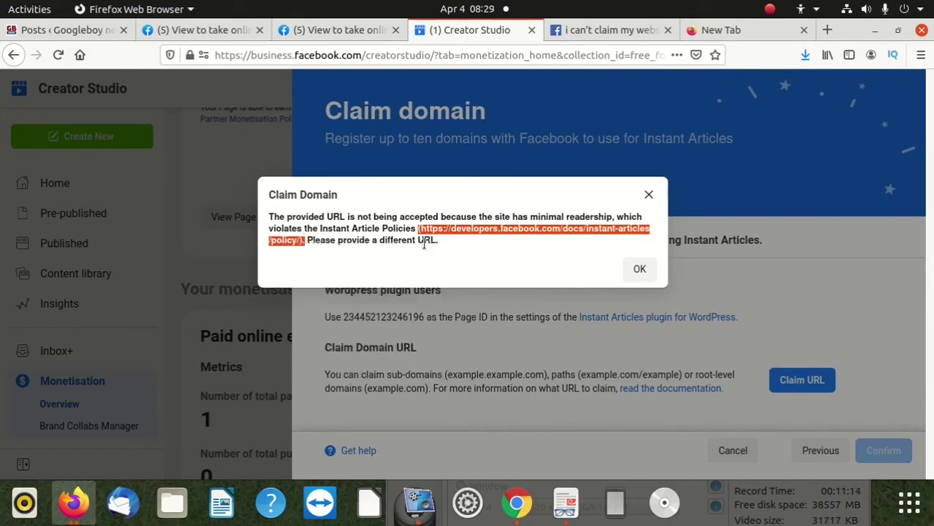
right_click(532, 232)
left_click(563, 244)
left_click(641, 268)
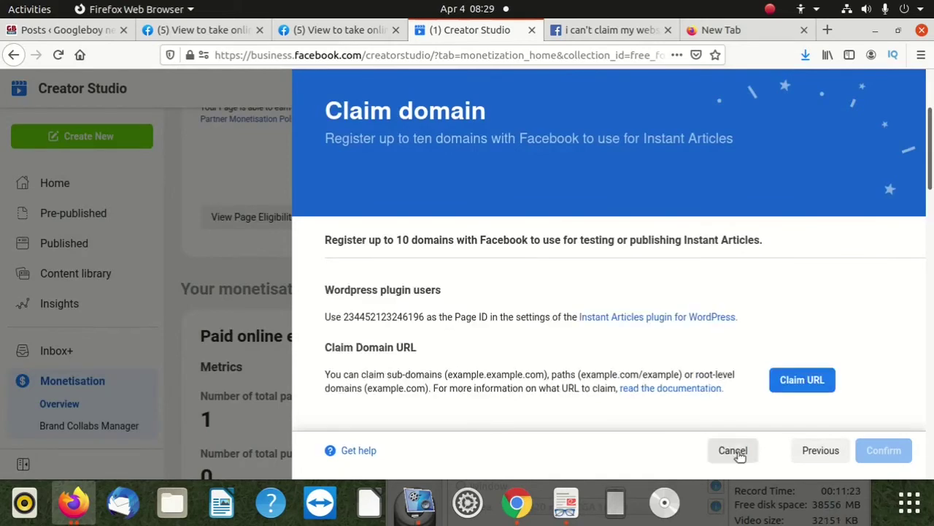
Go back to the page selection, choose Google Boy News as the eligible page, and continue to its setup tasks.
left_click(808, 450)
scroll(711, 390, "down", 3)
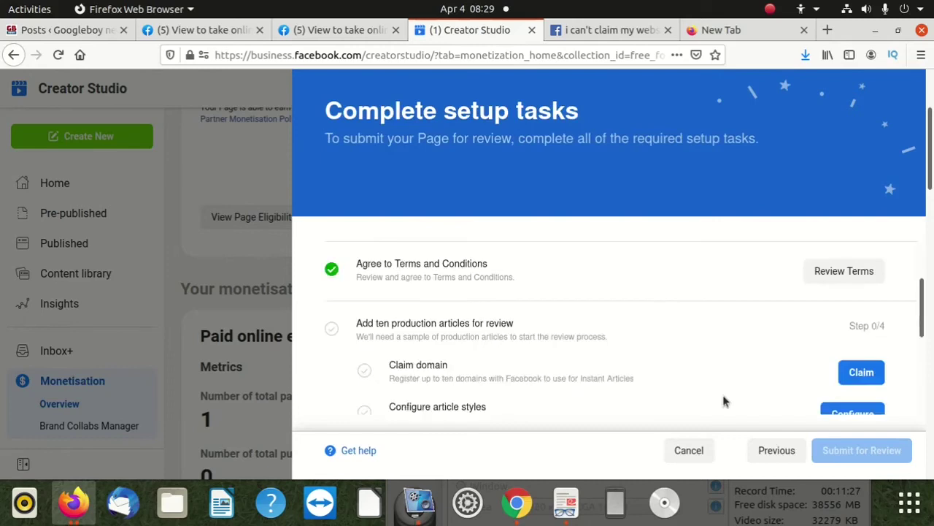
left_click(776, 451)
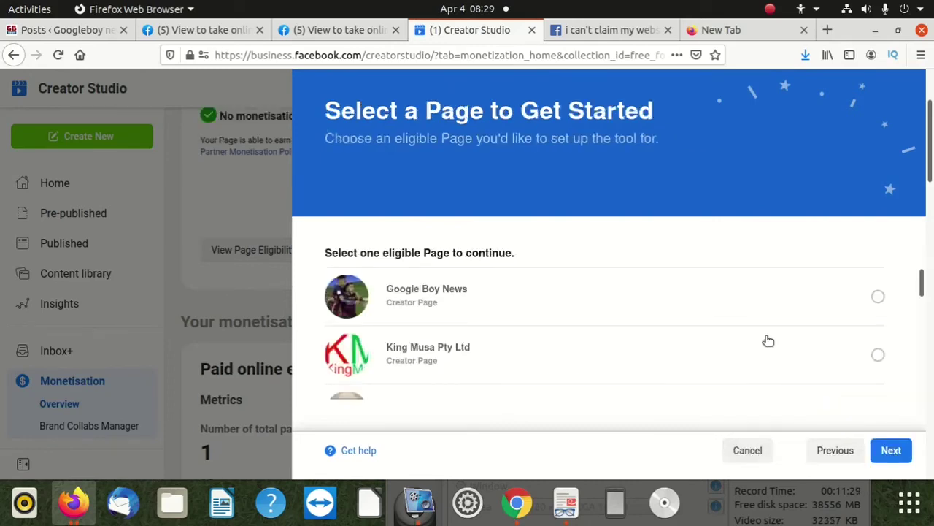
left_click(878, 296)
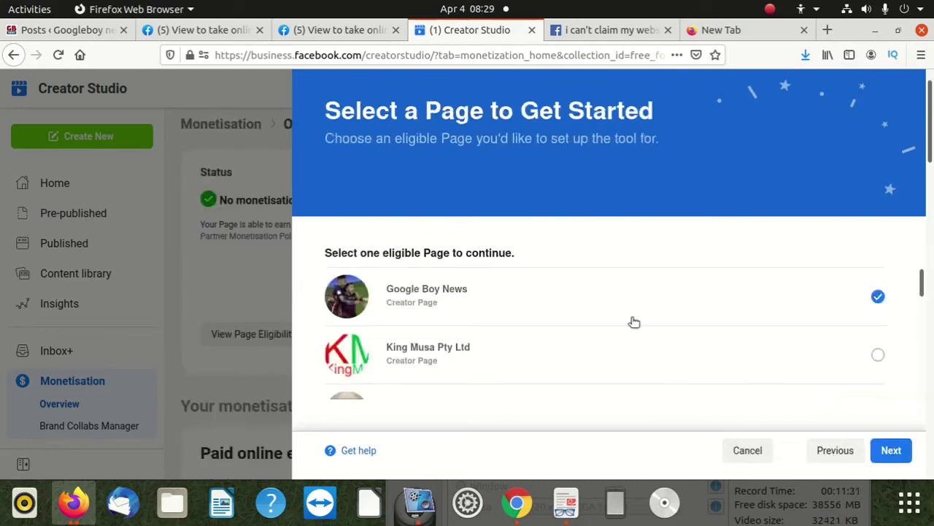
scroll(734, 361, "down", 10)
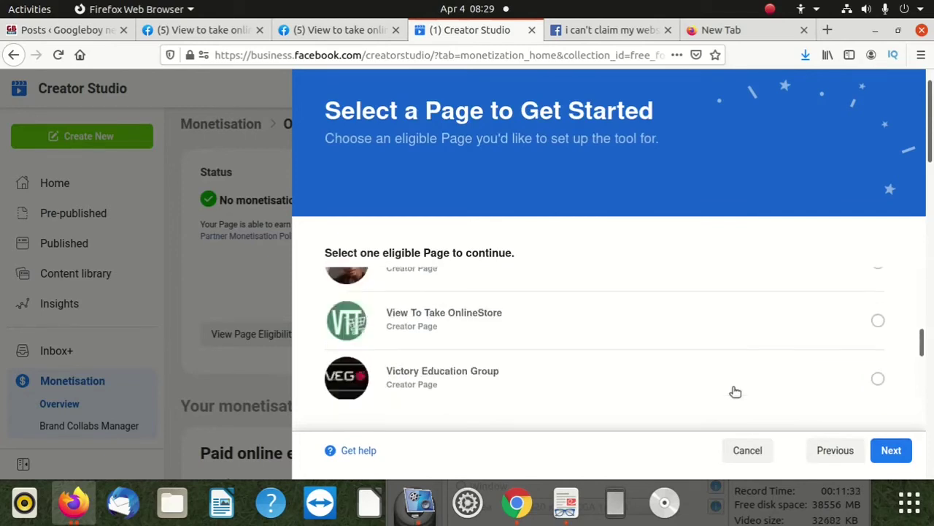
scroll(730, 416, "down", 2)
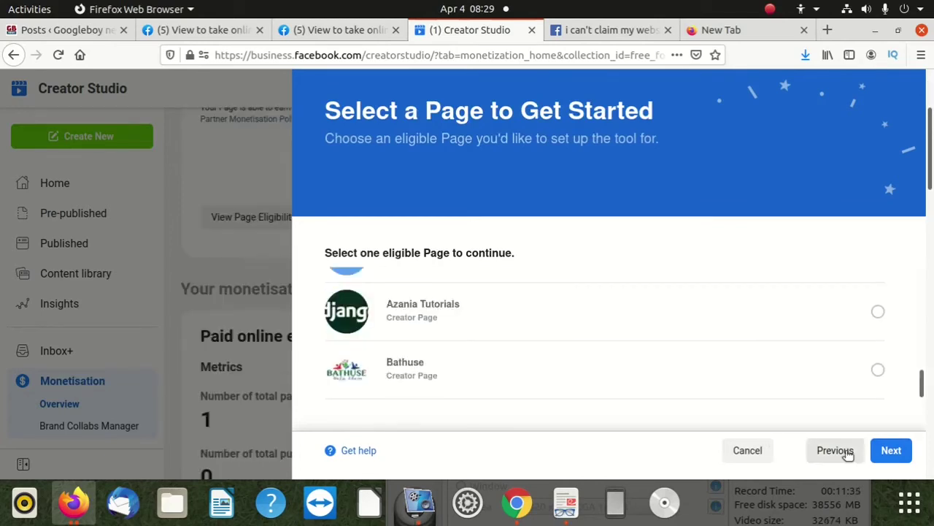
left_click(884, 451)
Review the Google Boy News setup tasks and begin "Add ten production articles for review" to inspect its sub-tasks.
scroll(759, 354, "down", 2)
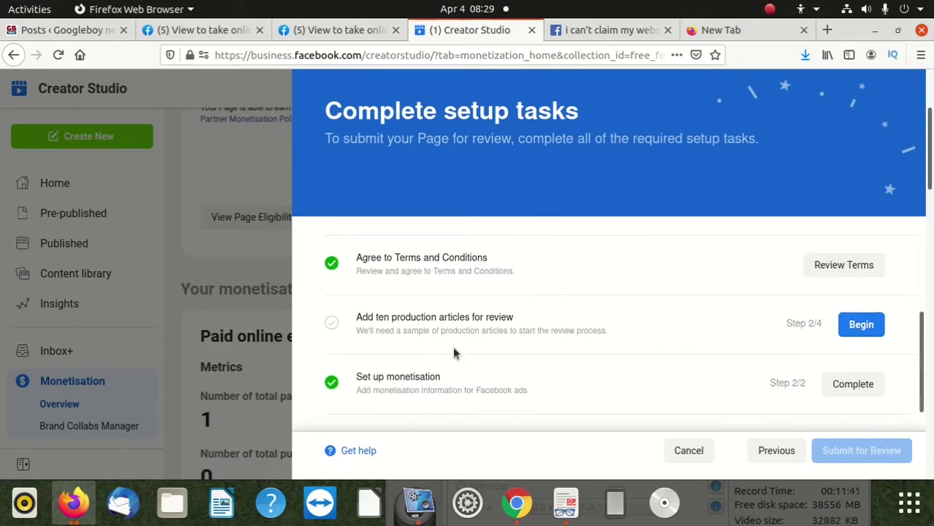
scroll(467, 353, "up", 1)
scroll(472, 353, "up", 1)
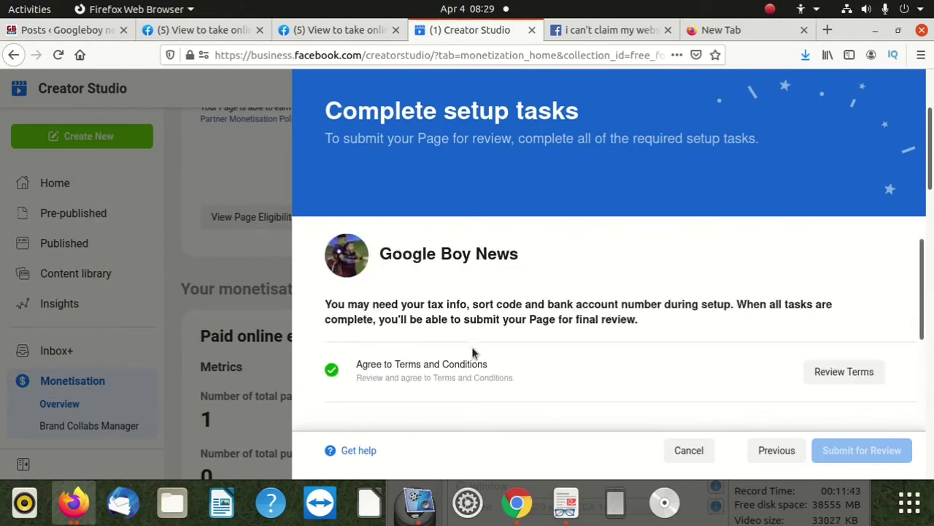
scroll(474, 350, "down", 2)
scroll(478, 347, "down", 1)
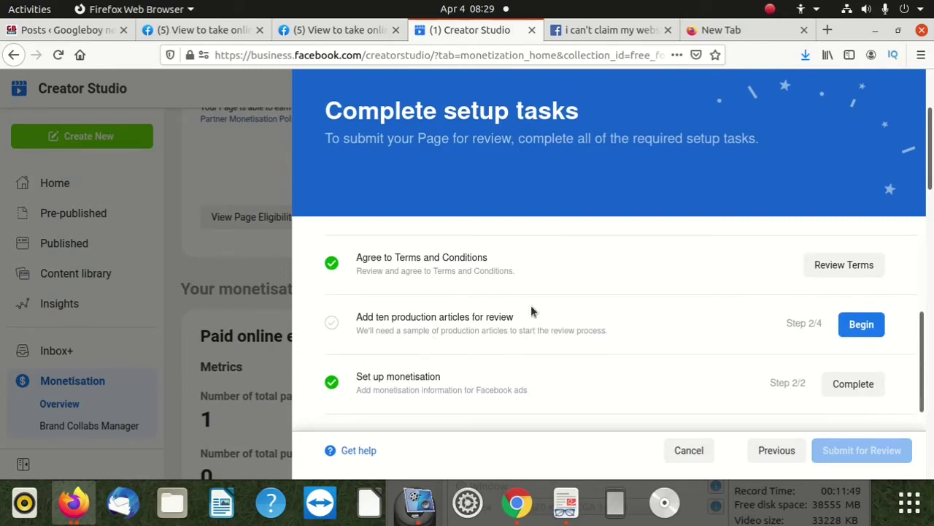
scroll(490, 314, "down", 3)
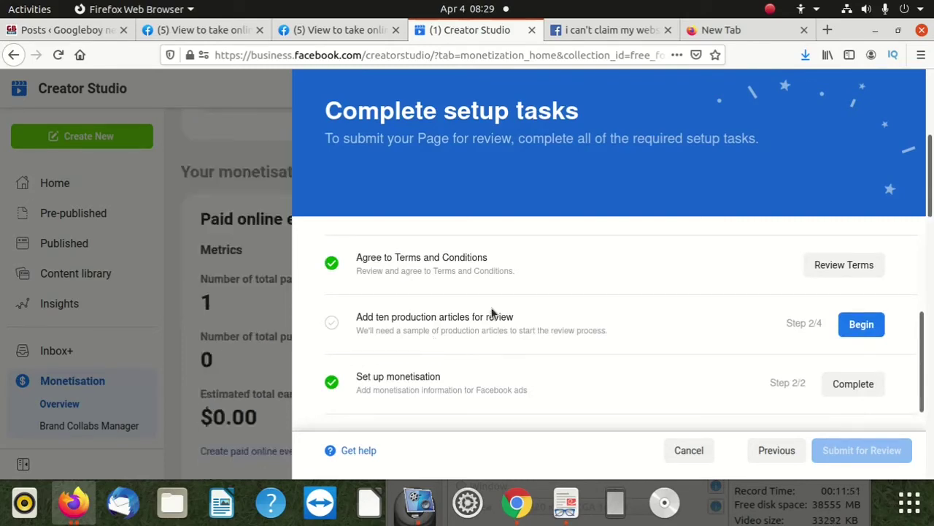
scroll(492, 312, "up", 2)
scroll(462, 309, "down", 2)
scroll(863, 358, "down", 1)
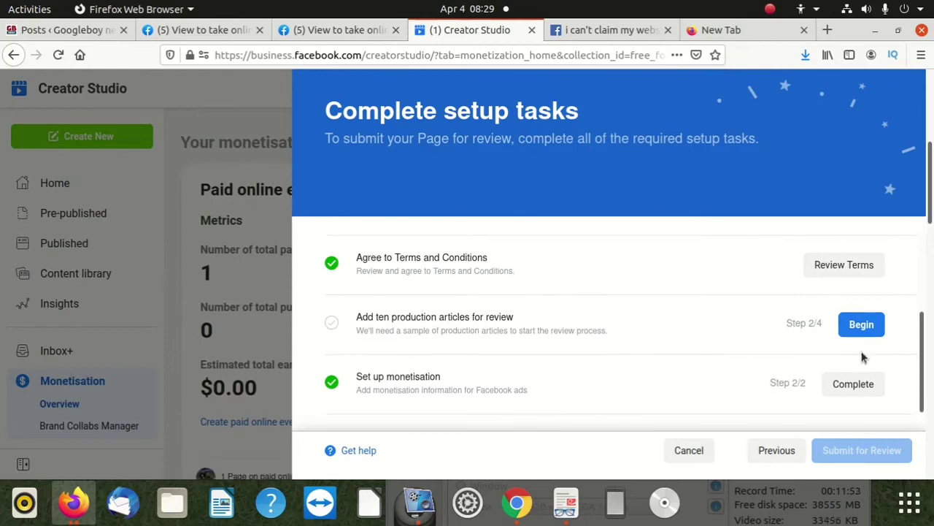
scroll(861, 343, "down", 2)
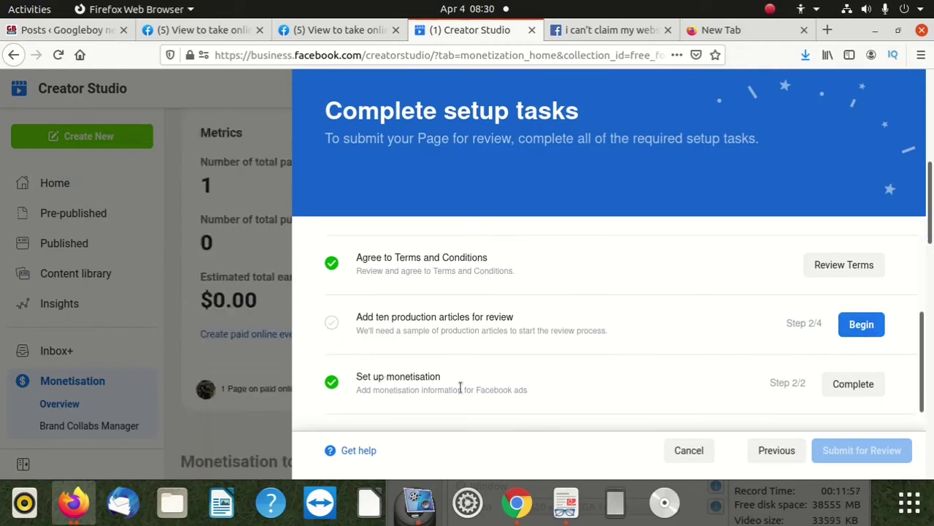
left_click(863, 323)
scroll(867, 321, "down", 2)
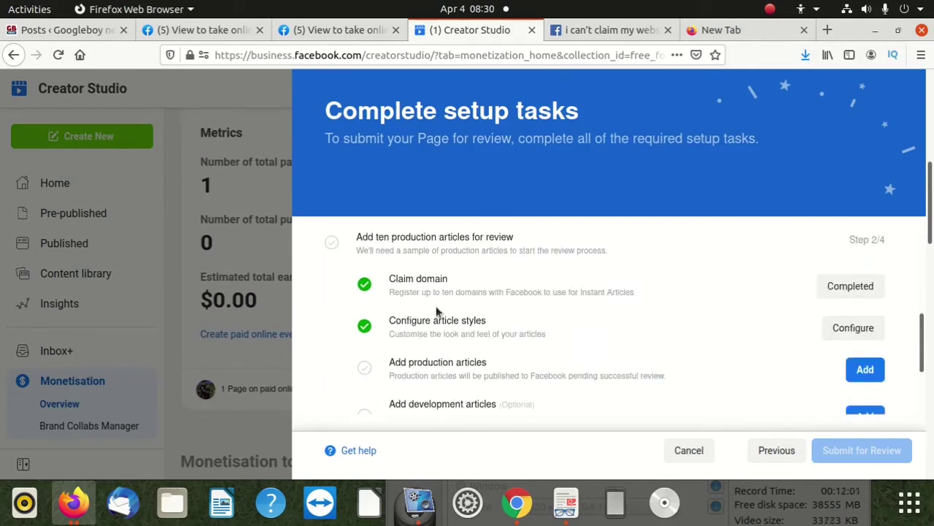
Open the optional development articles sub-task, review its draft articles and the ways to add more, and return to the setup tasks.
scroll(840, 377, "down", 2)
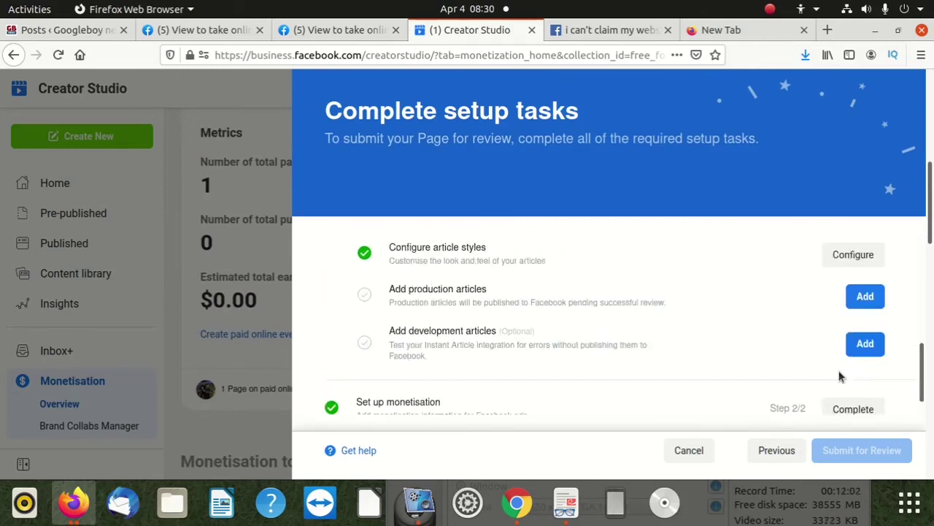
left_click(865, 337)
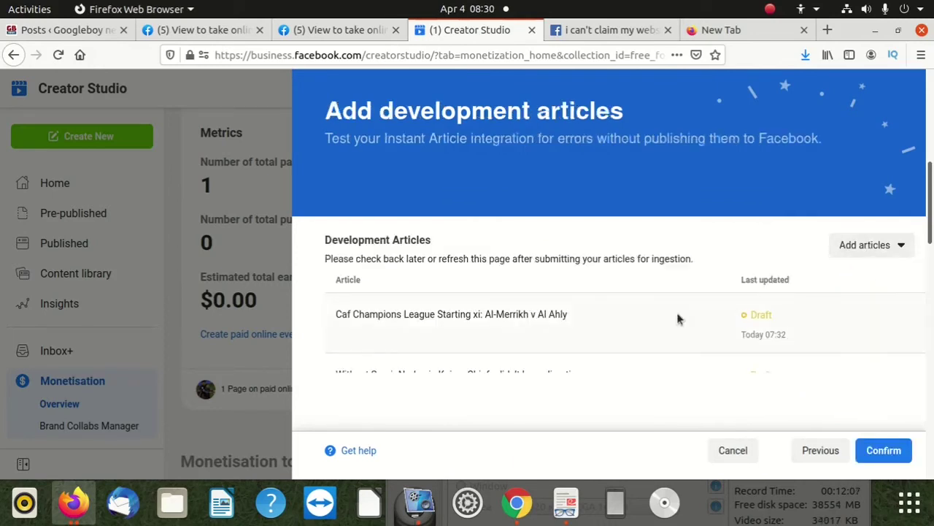
scroll(632, 306, "down", 2)
scroll(660, 318, "up", 2)
left_click(854, 246)
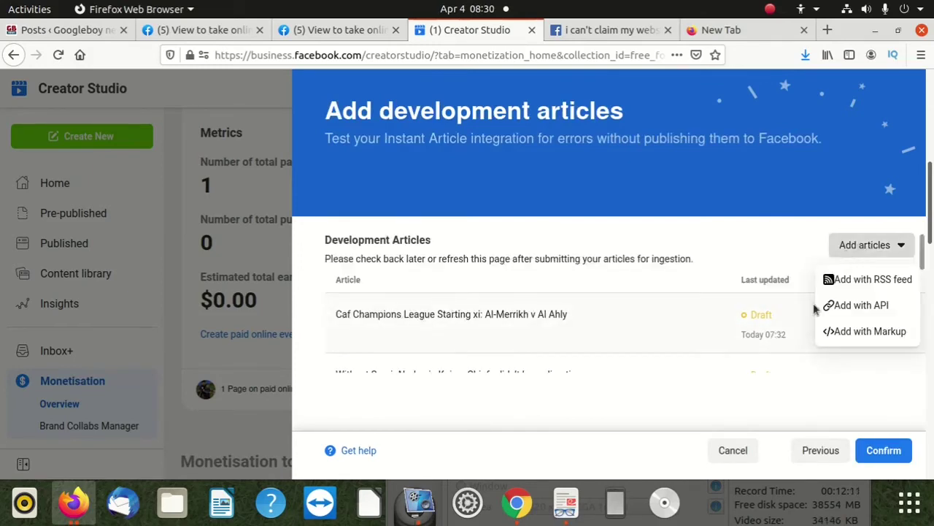
left_click(445, 259)
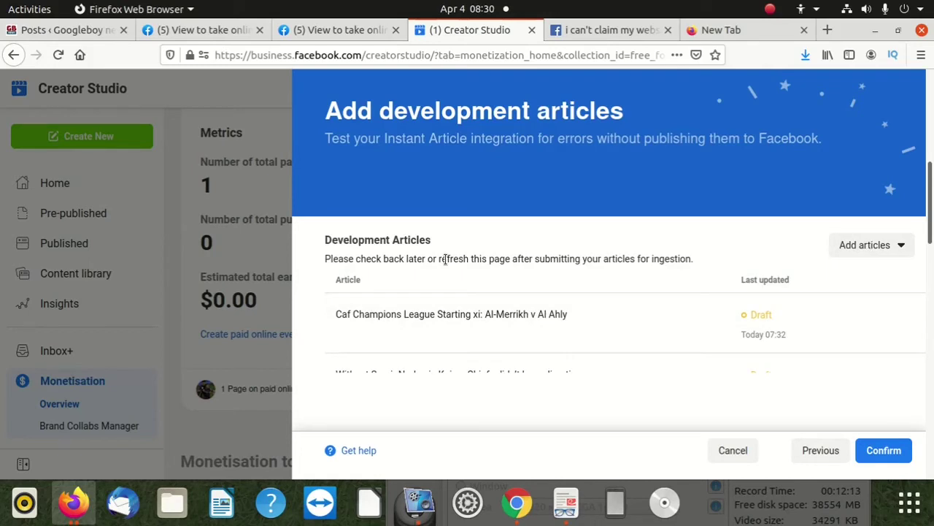
scroll(528, 329, "down", 2)
scroll(530, 326, "up", 2)
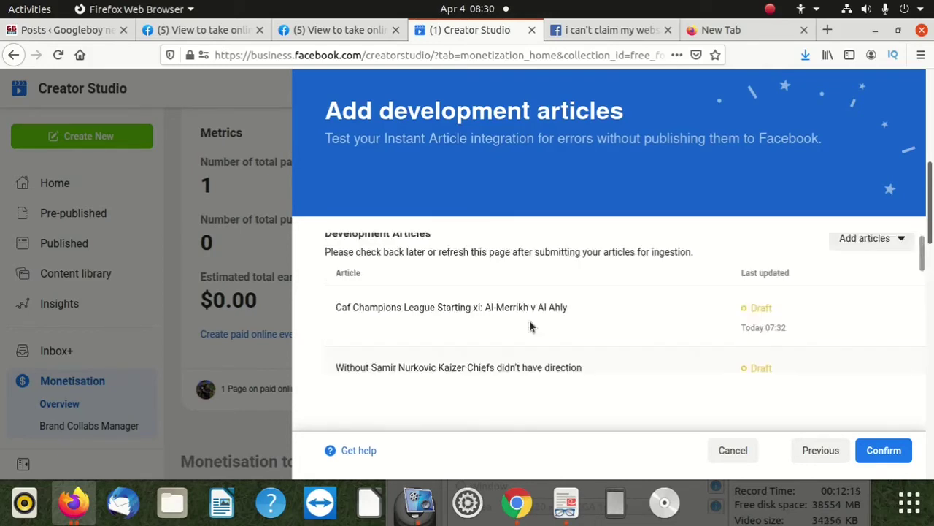
left_click(834, 449)
Examine the sub-tasks under "Add ten production articles for review", including Claim domain and Configure article styles.
scroll(845, 365, "down", 5)
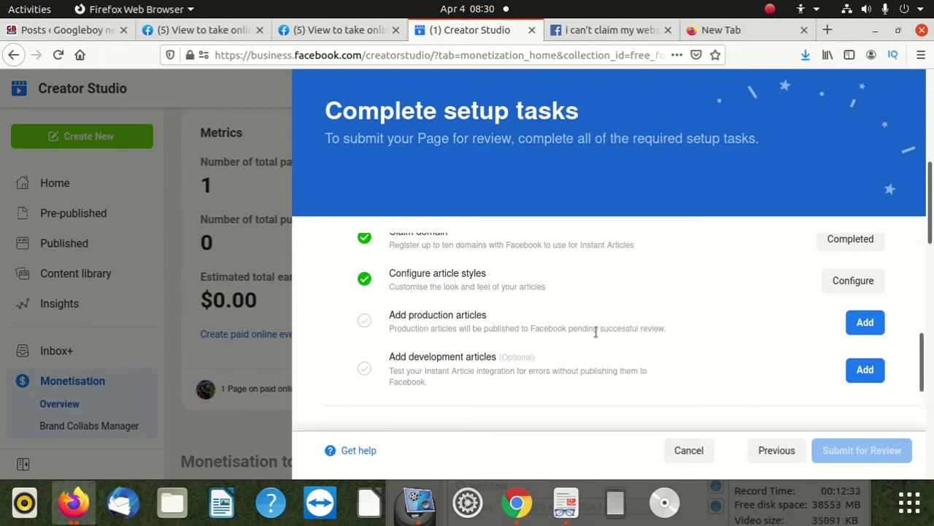
scroll(496, 333, "up", 1)
scroll(493, 334, "up", 1)
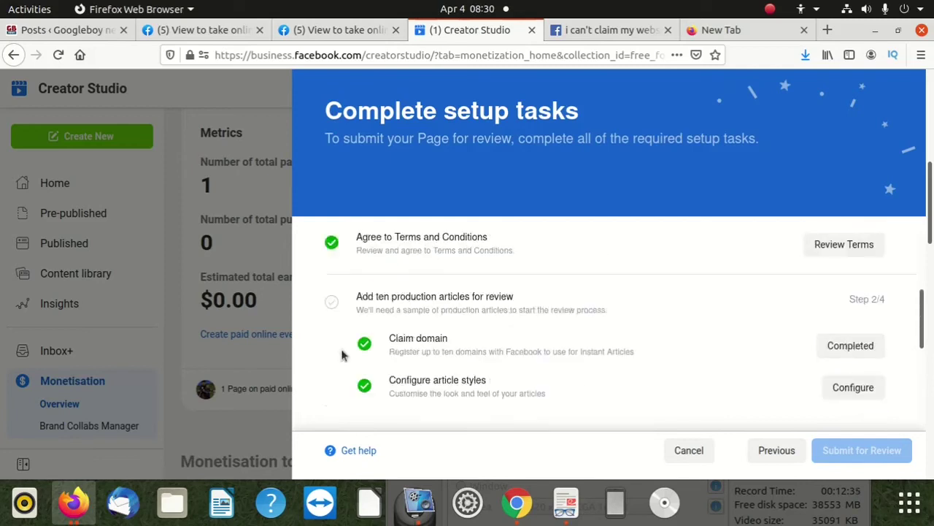
scroll(441, 324, "down", 1)
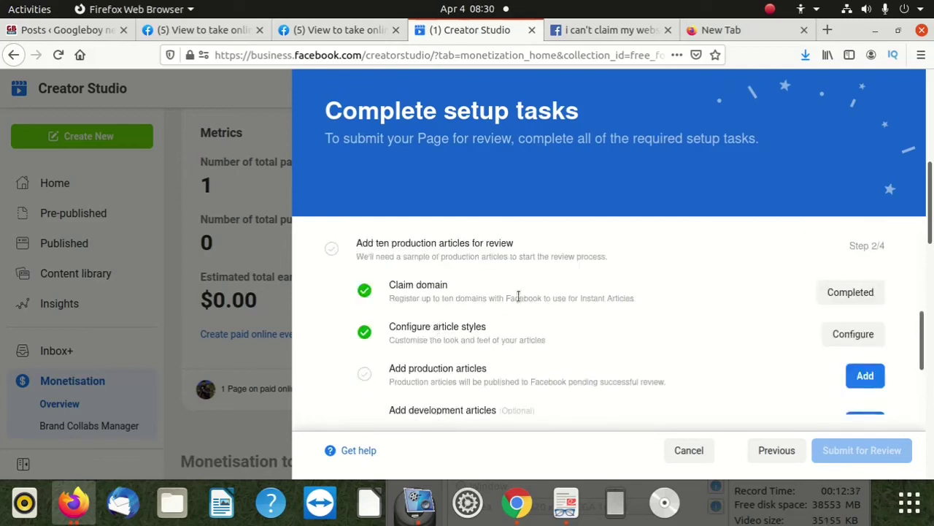
left_click_drag(448, 285, 380, 286)
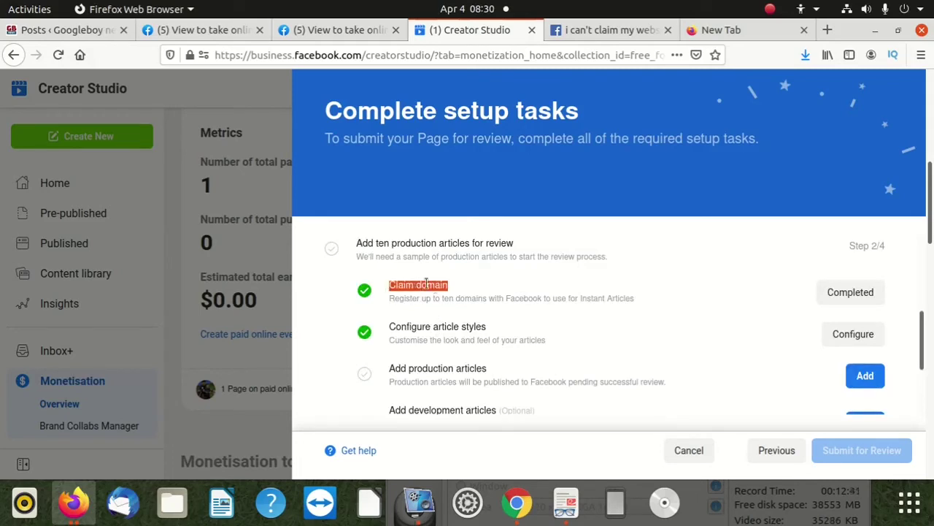
left_click(374, 289)
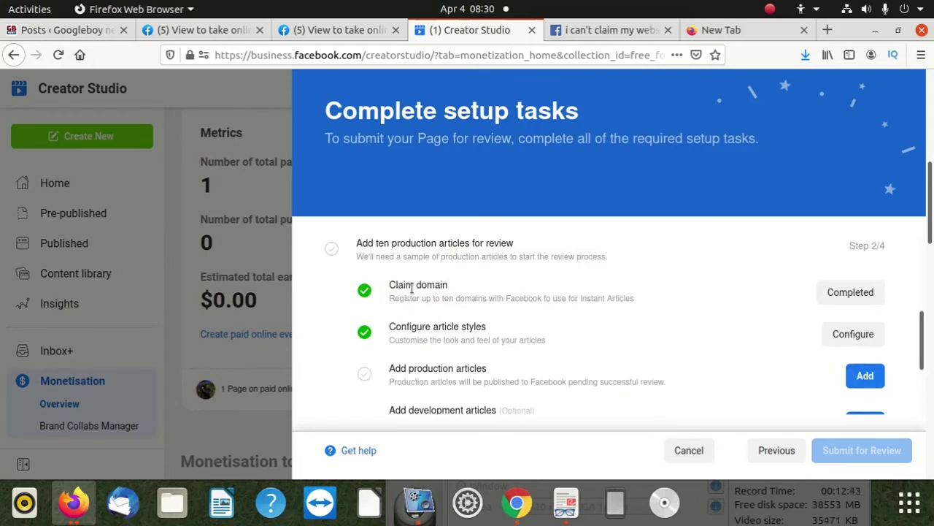
triple_click(413, 285)
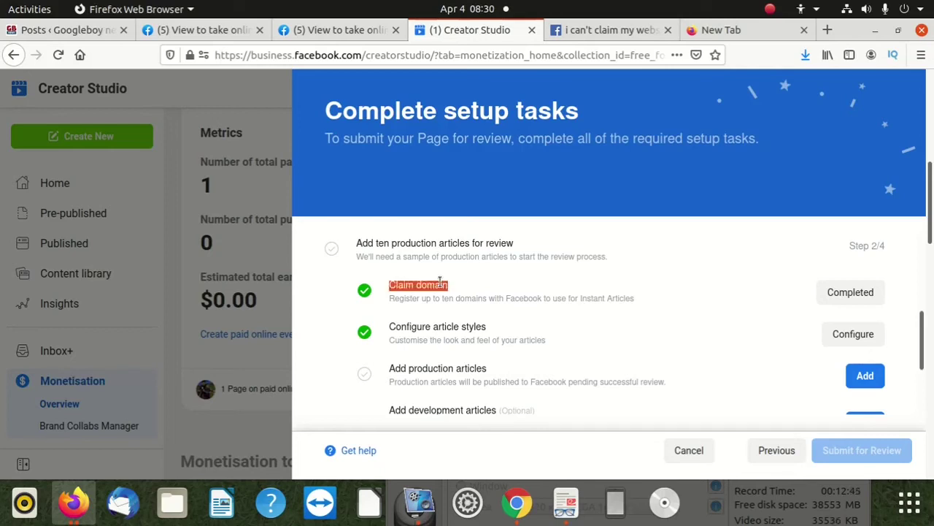
double_click(440, 285)
left_click(418, 285)
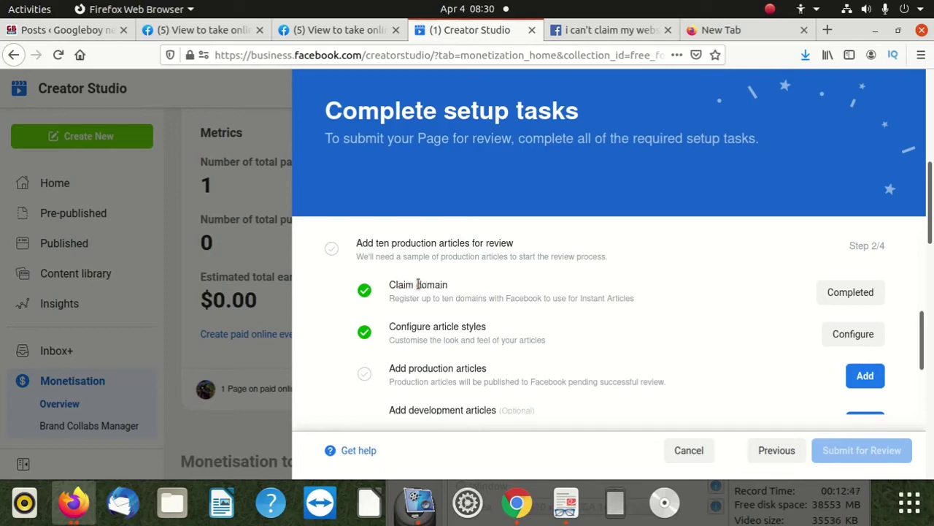
left_click_drag(490, 327, 398, 322)
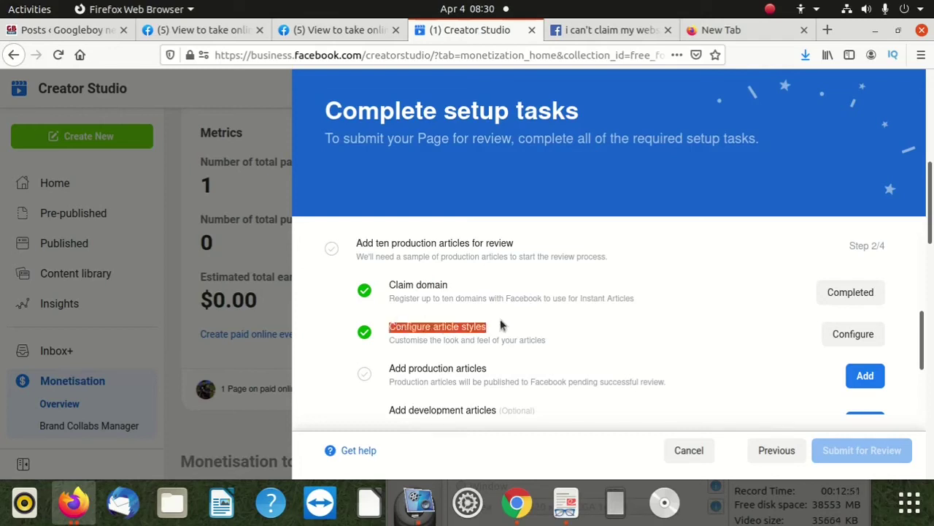
scroll(509, 321, "down", 1)
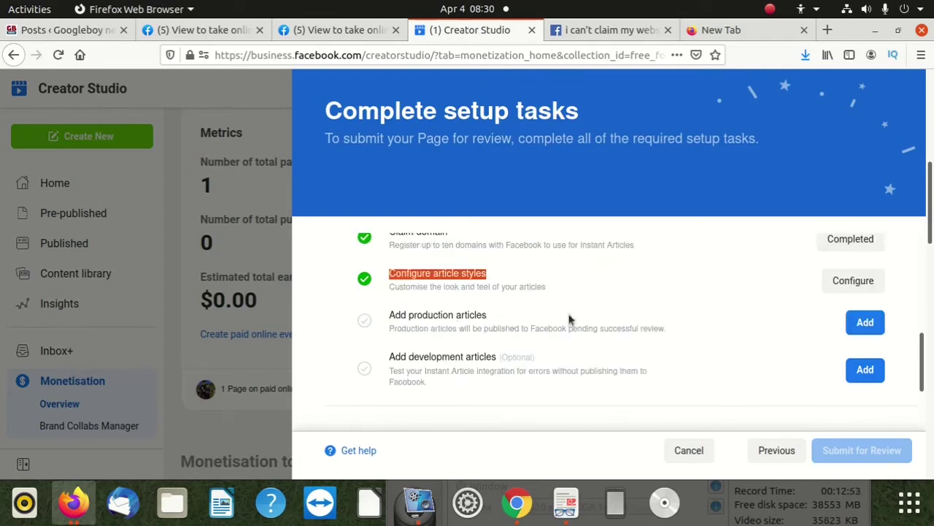
Open the production articles sub-task and start adding articles with an RSS feed.
left_click(869, 322)
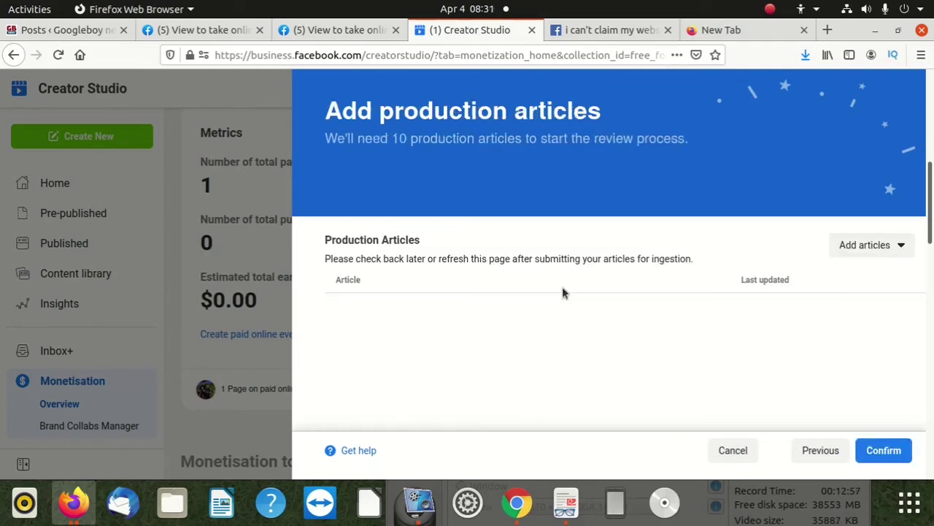
left_click(890, 248)
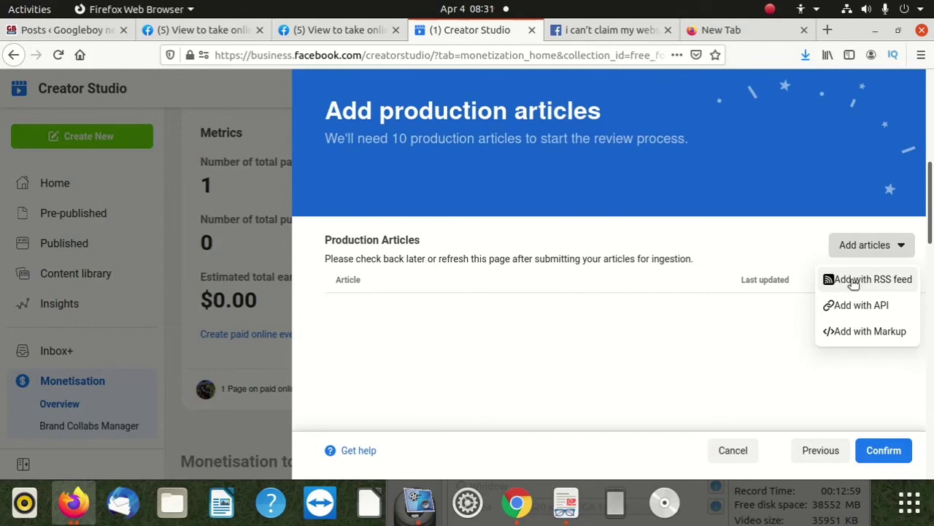
left_click(853, 282)
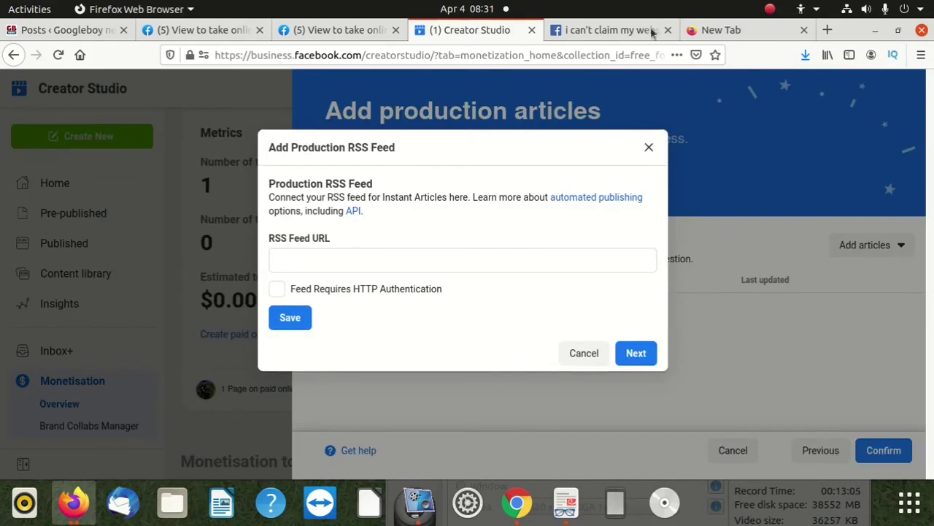
In the blank browser tab, write the feed address googleboy.co.za/feed/instant-articles and copy it.
left_click(723, 30)
key("BackSpace")
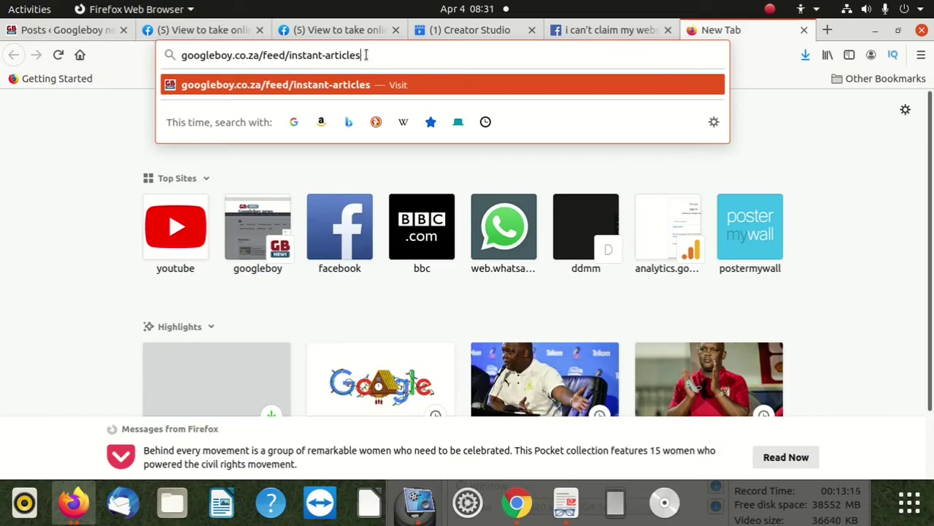
left_click_drag(409, 53, 183, 56)
right_click(224, 59)
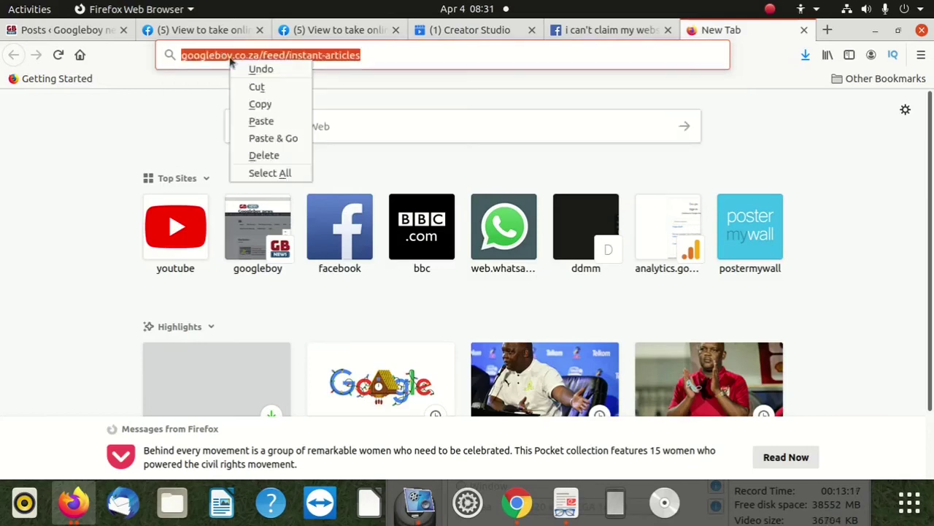
left_click(261, 104)
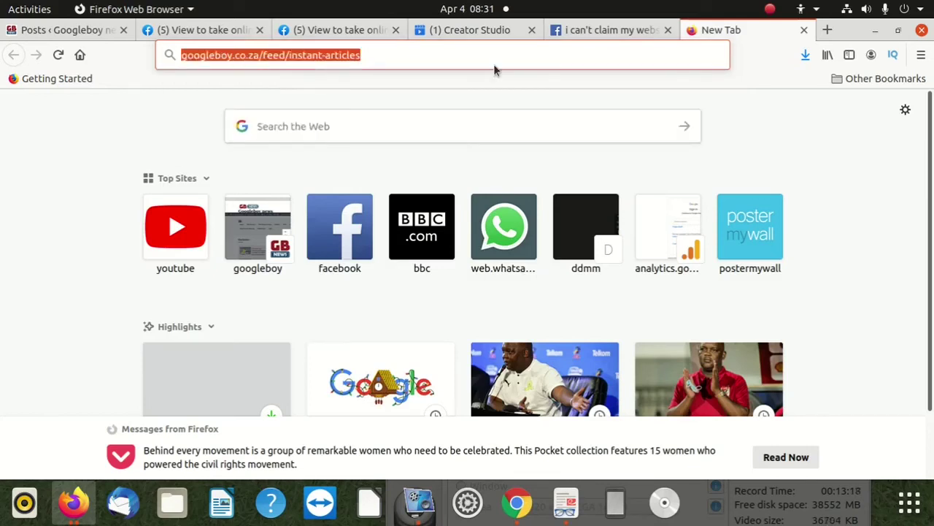
Return to Creator Studio and paste googleboy.co.za/feed/instant-articles as the production RSS Feed URL.
left_click(473, 29)
left_click(319, 263)
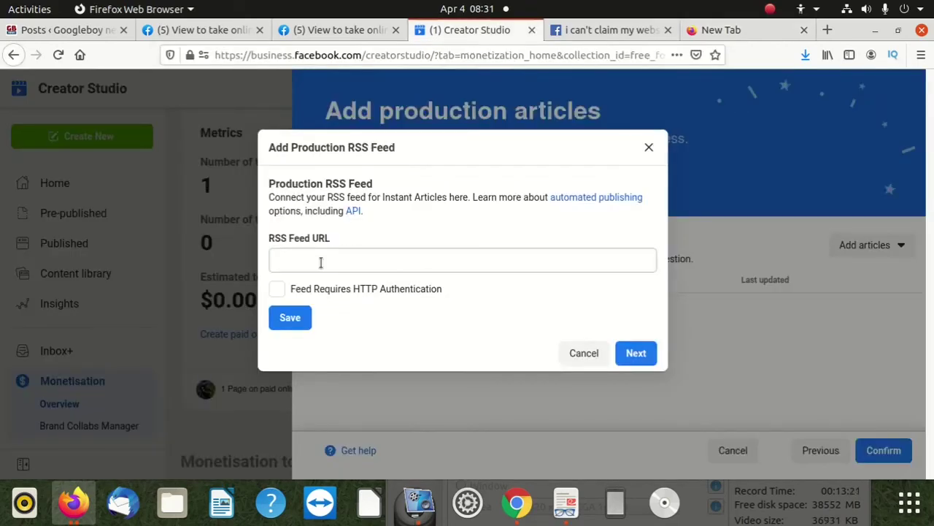
right_click(321, 267)
left_click(360, 326)
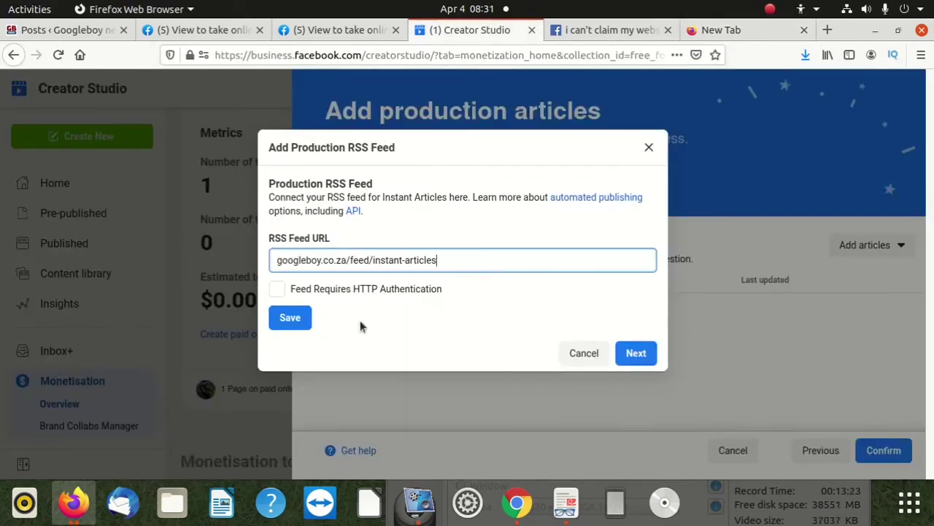
left_click(278, 260)
type("ww")
key("ctrl+z")
type("http")
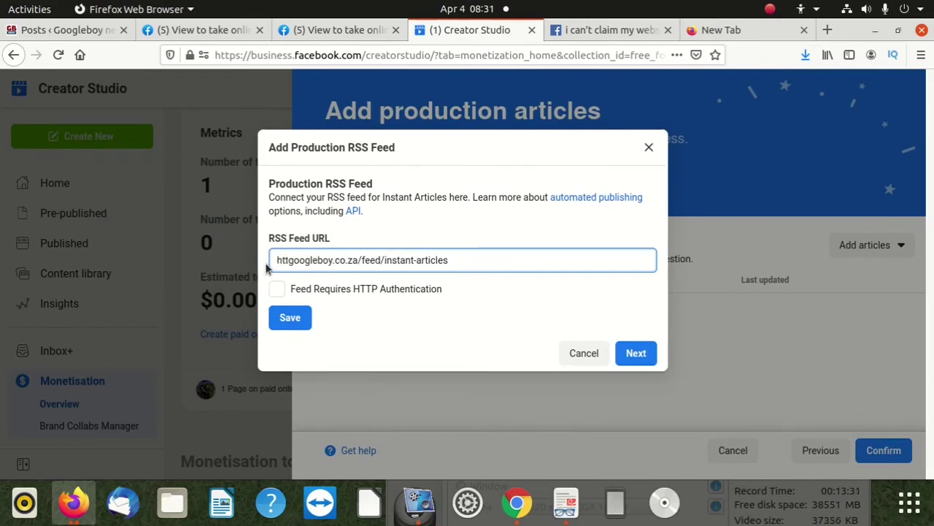
key("BackSpace")
key("BackSpace")
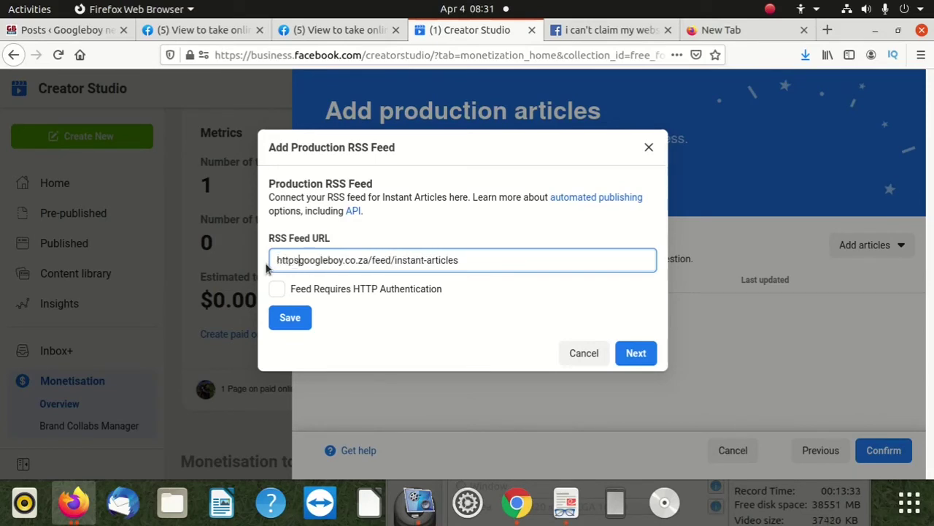
key("BackSpace")
key("BackSpace")
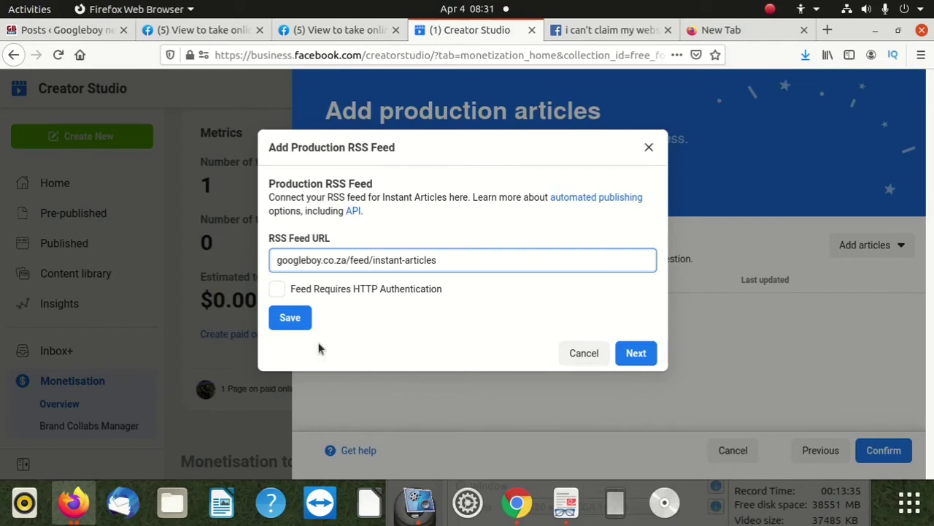
Try to save the production RSS feed without a protocol prefix, and dismiss the message.
left_click(300, 314)
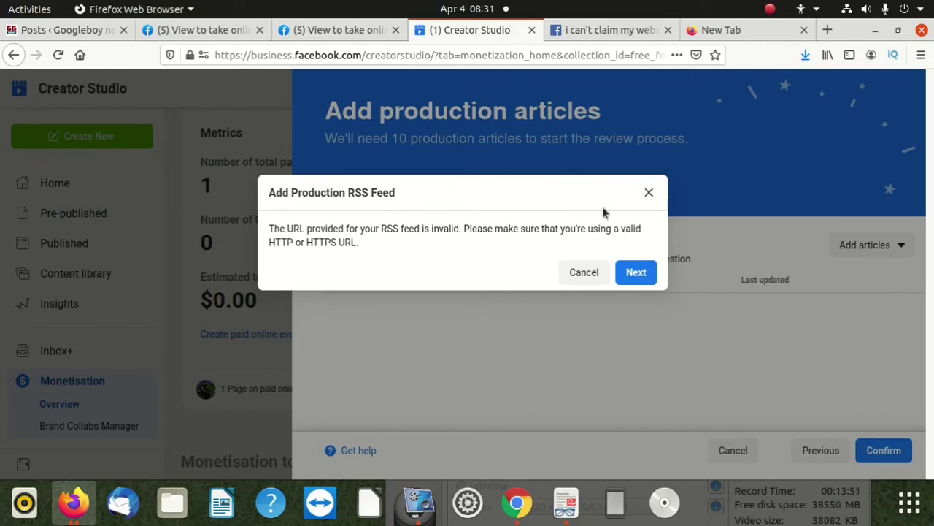
left_click(591, 274)
left_click(855, 256)
left_click(846, 278)
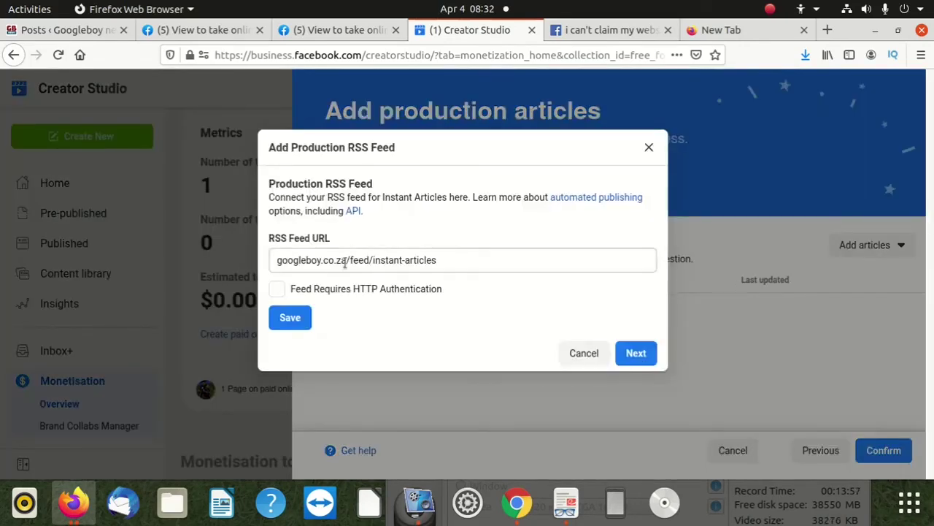
left_click(278, 260)
type("https")
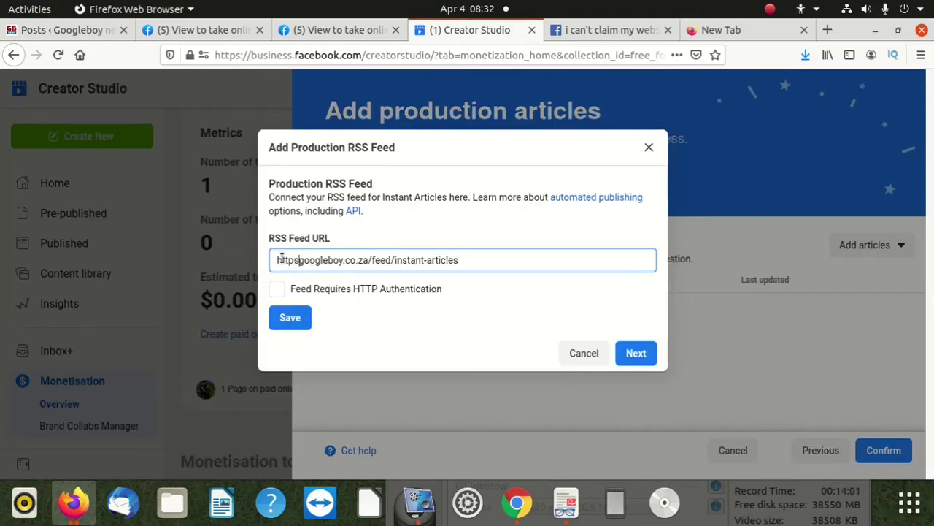
type("://")
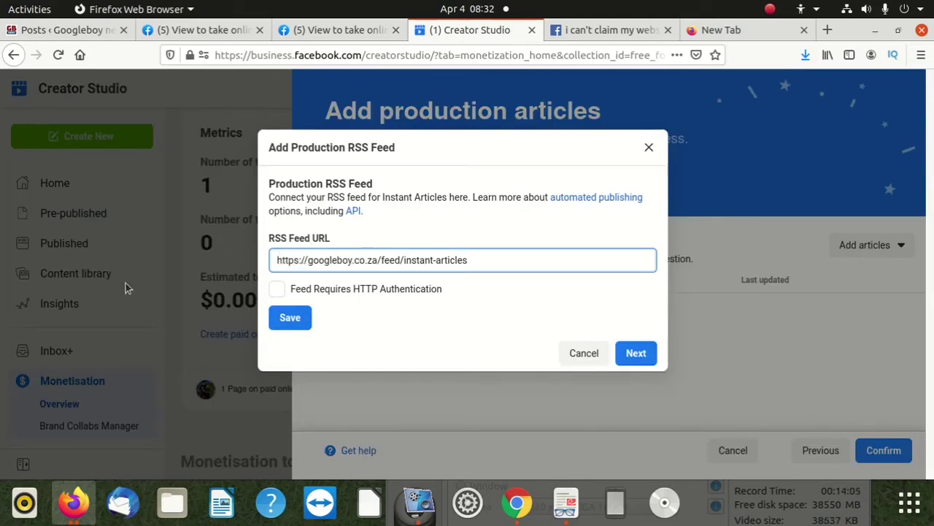
left_click(282, 315)
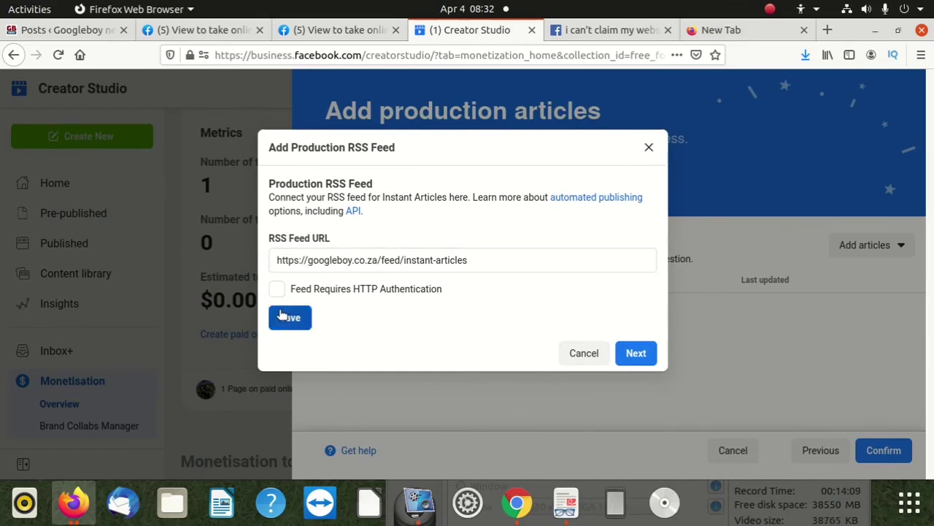
Copy the complete RSS Feed URL and try to save the production feed with it.
left_click(292, 261)
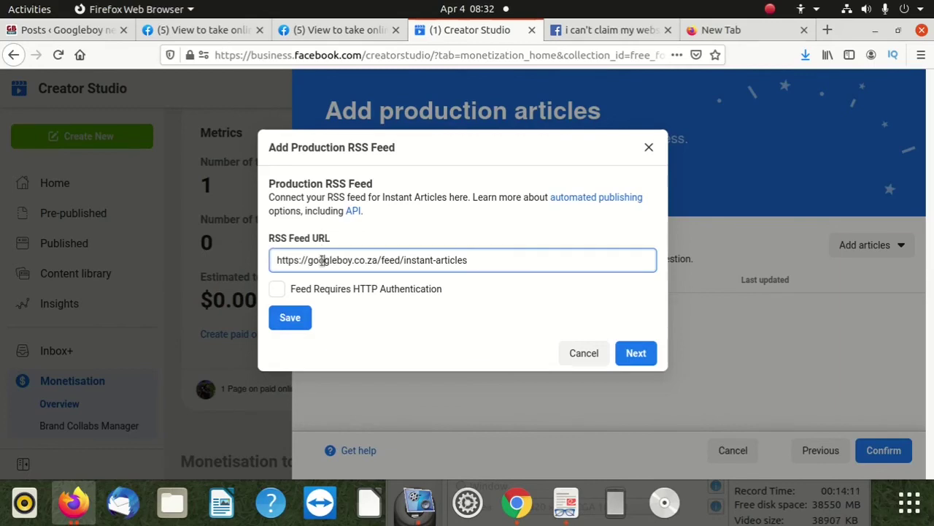
triple_click(291, 260)
right_click(321, 268)
left_click(354, 358)
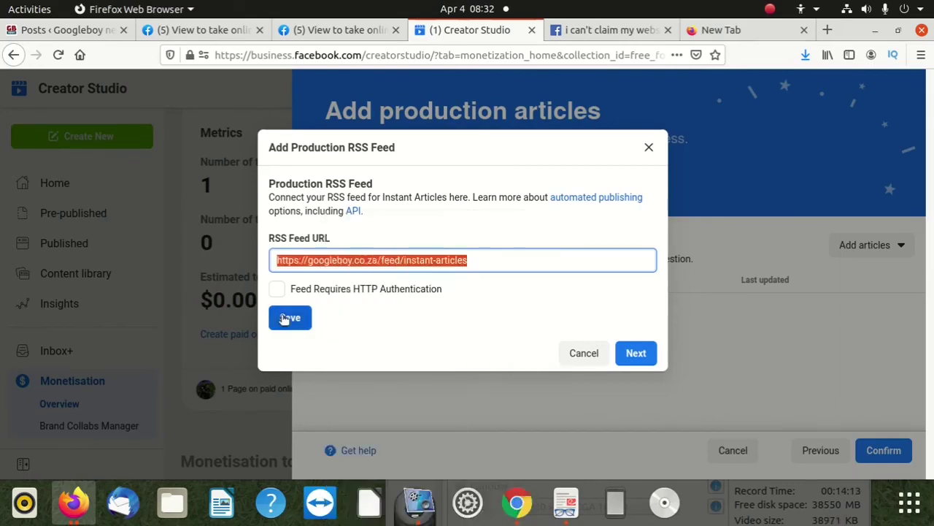
left_click(284, 316)
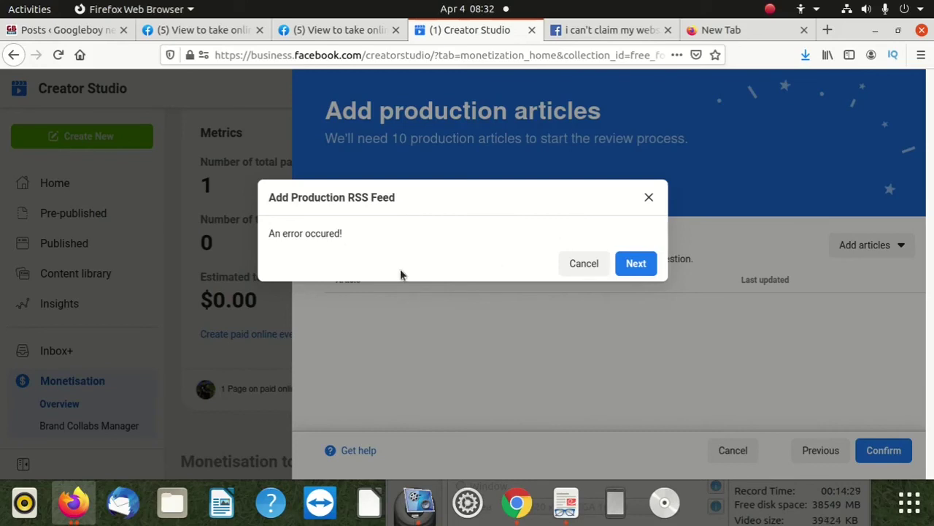
Dismiss the RSS feed message and go back from the production articles page to the setup tasks.
left_click(638, 264)
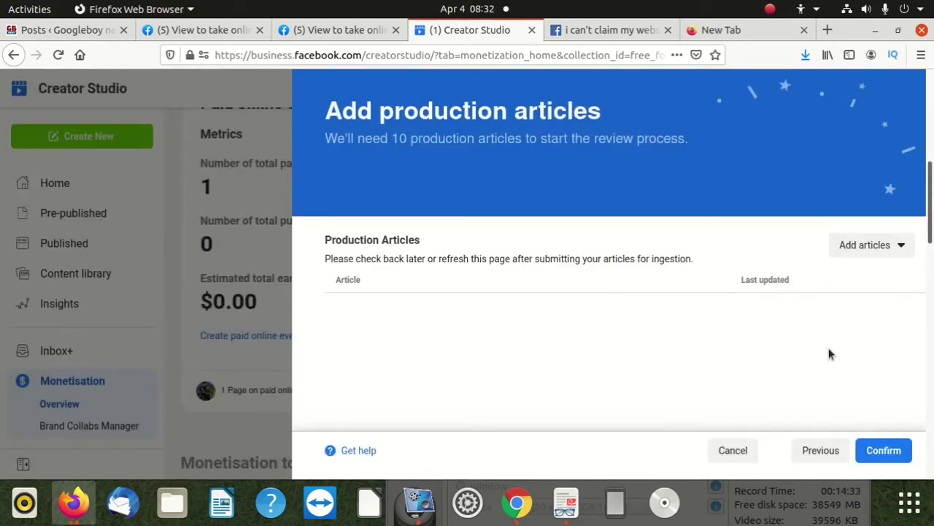
left_click(813, 448)
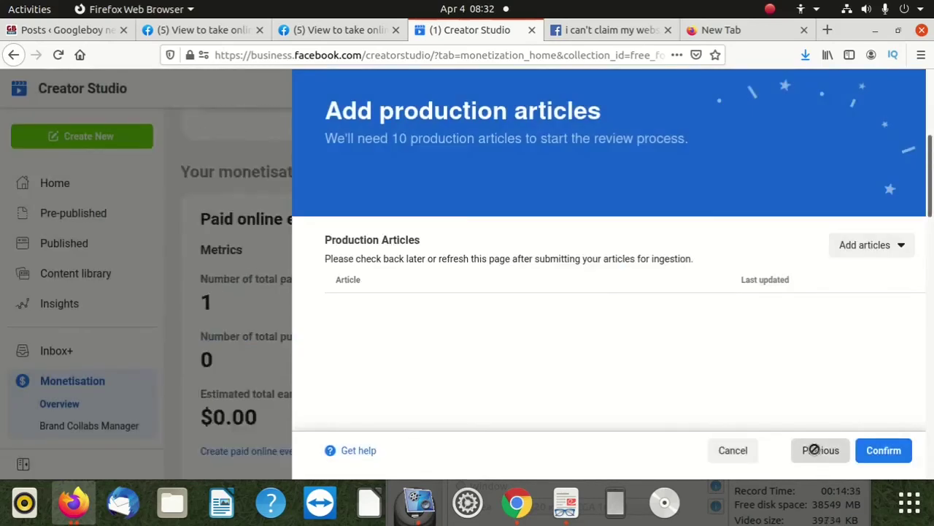
Open the optional Add development articles task from the setup task list.
scroll(663, 367, "down", 5)
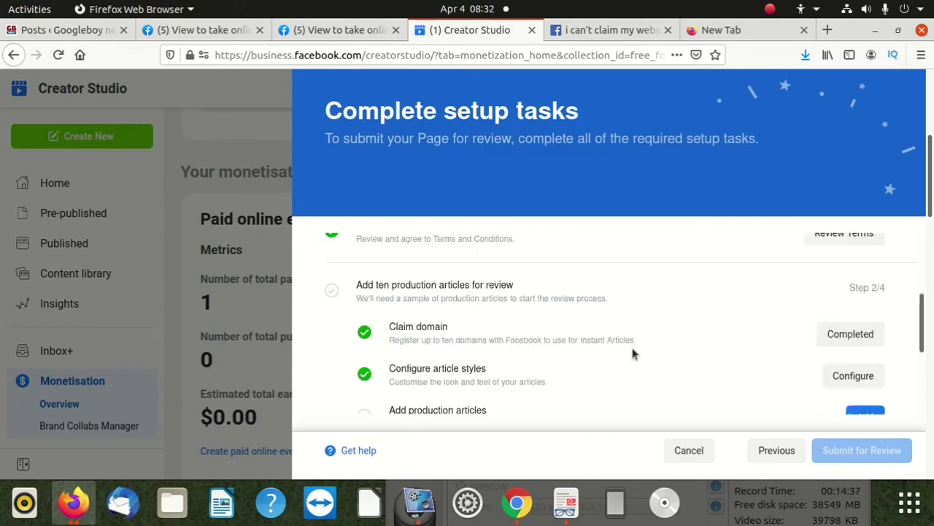
scroll(671, 351, "down", 2)
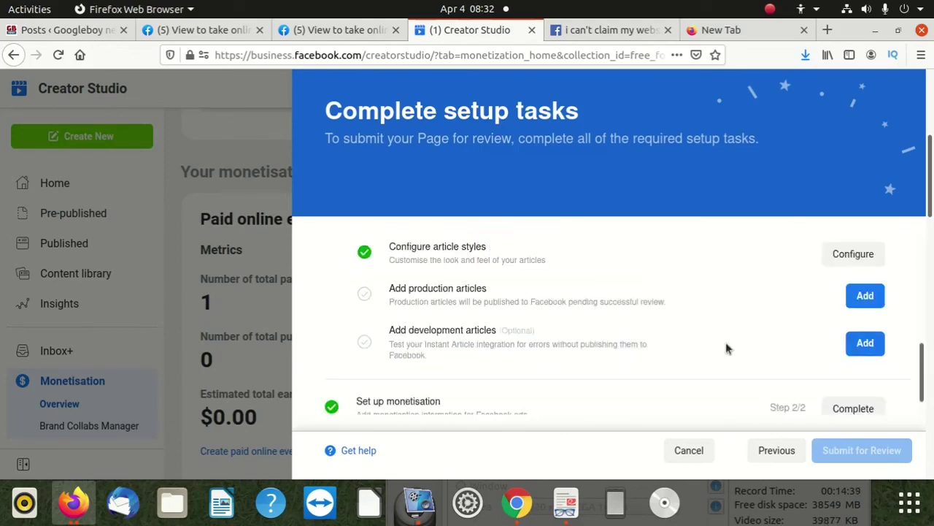
left_click(861, 340)
scroll(813, 300, "down", 3)
scroll(813, 300, "up", 3)
Add development articles with an RSS feed, using the copied feed URL, and save the feed.
left_click(891, 250)
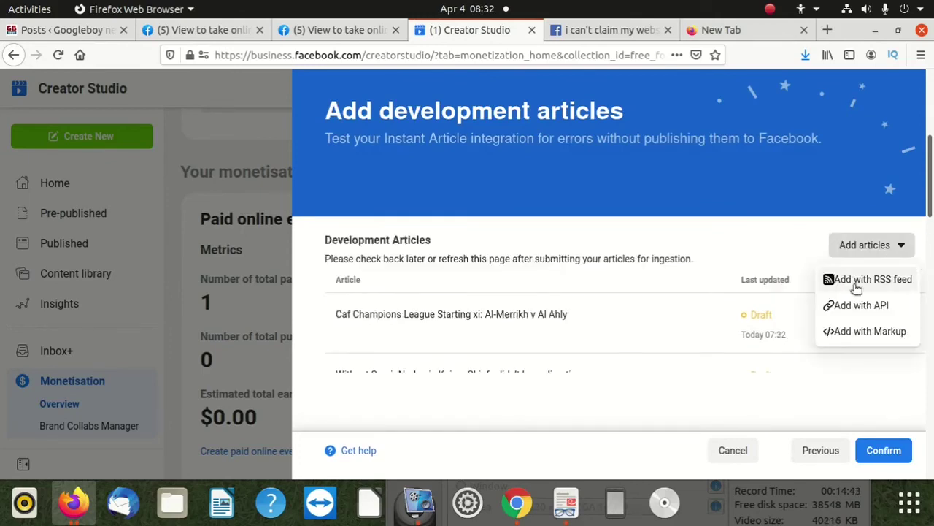
left_click(858, 285)
left_click(376, 261)
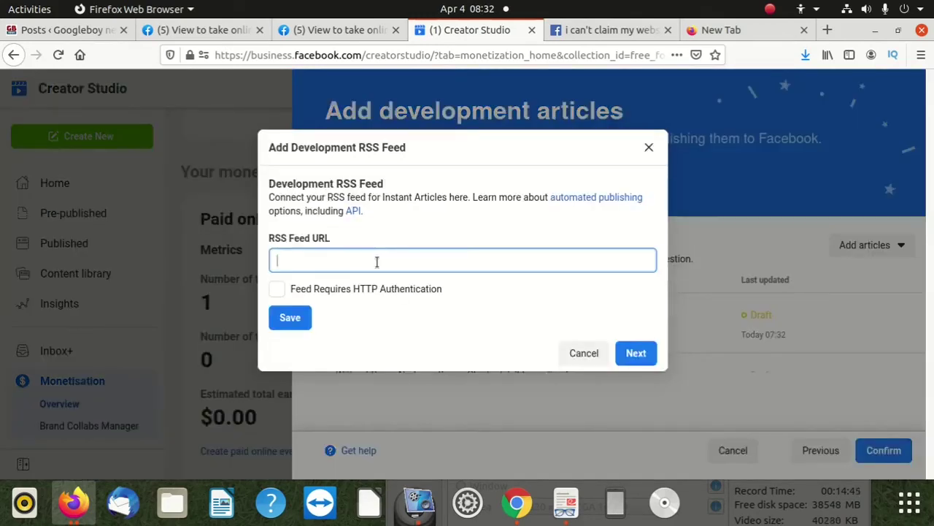
right_click(377, 261)
left_click(439, 327)
left_click(289, 317)
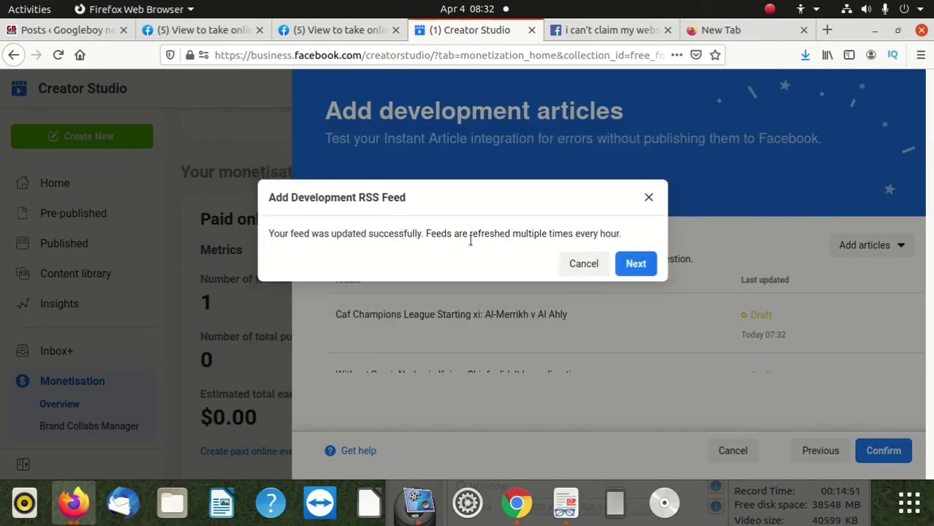
left_click(640, 265)
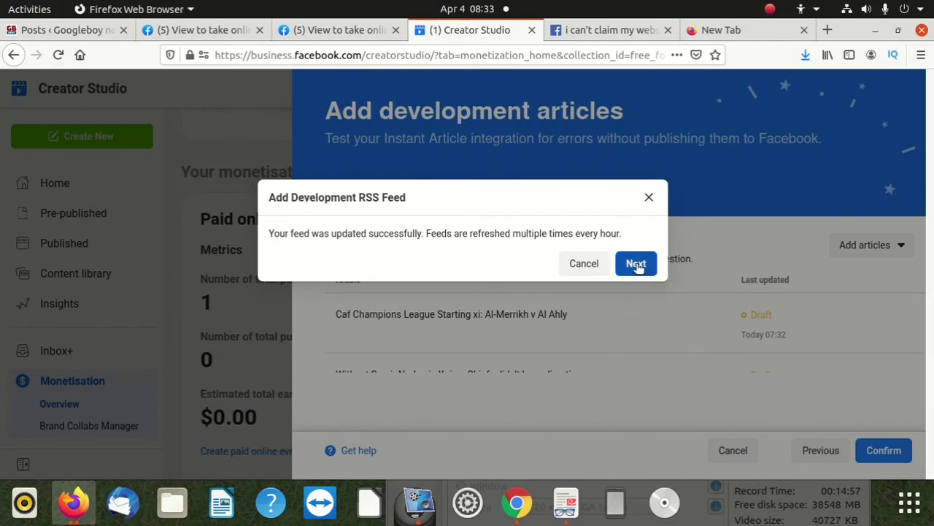
Review the titles and statuses of the articles listed under Development Articles.
scroll(712, 317, "down", 2)
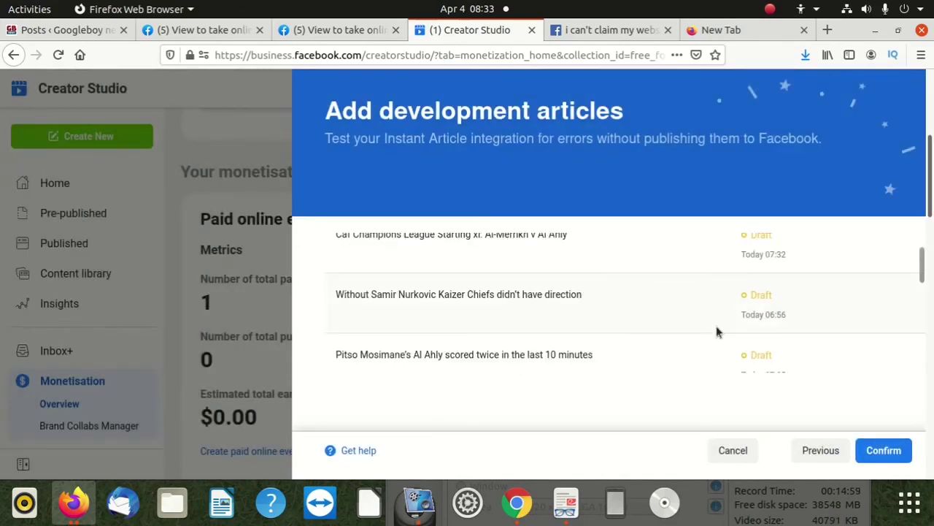
scroll(717, 331, "down", 7)
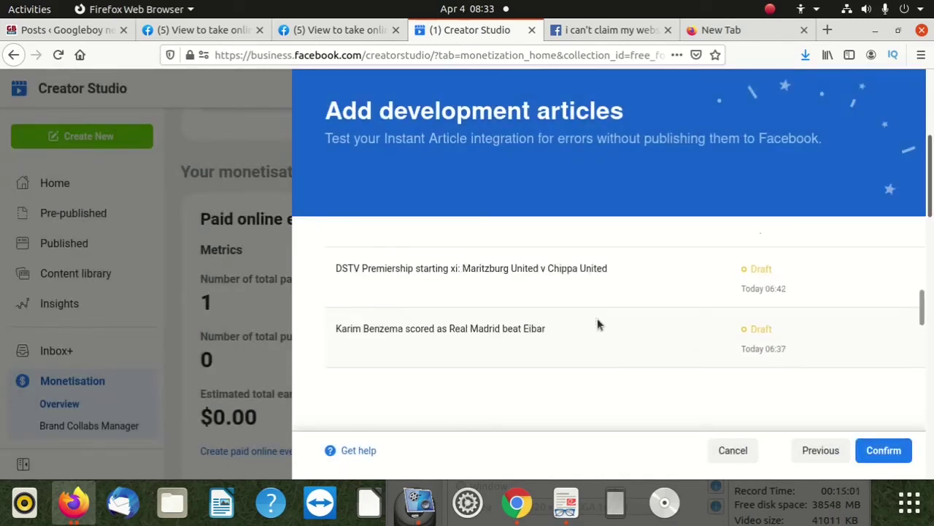
scroll(601, 323, "down", 4)
scroll(547, 324, "up", 7)
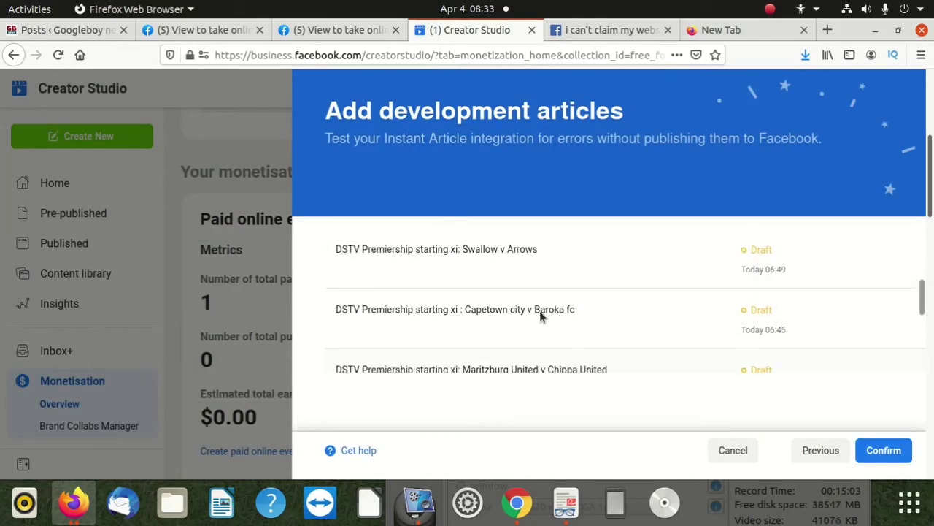
scroll(539, 310, "up", 6)
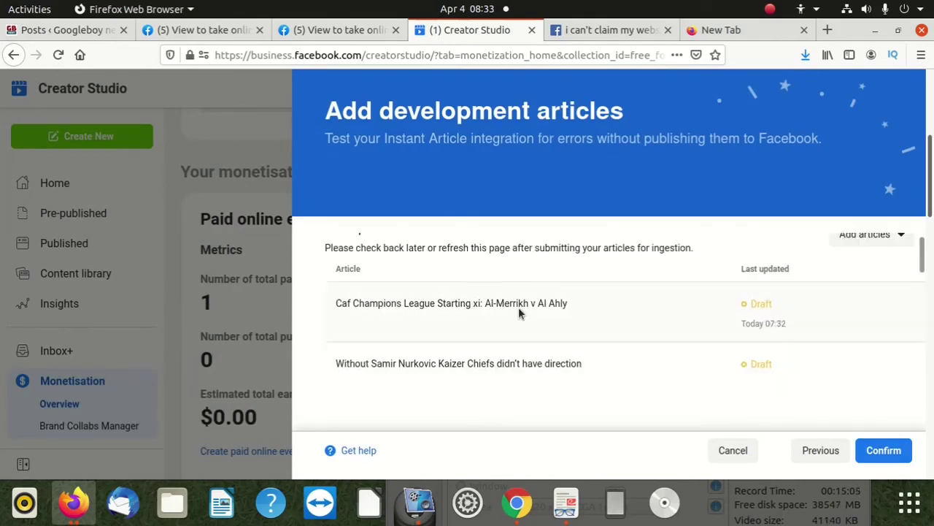
scroll(519, 309, "up", 1)
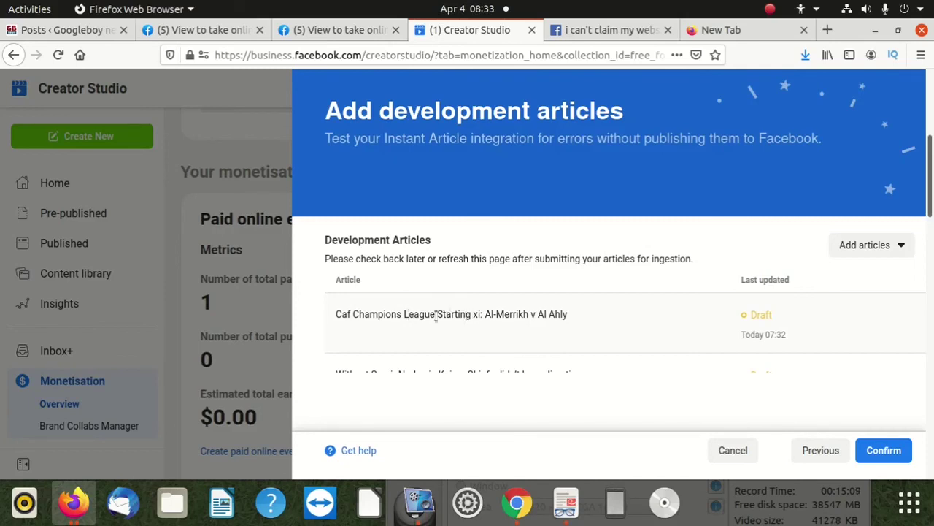
scroll(424, 310, "down", 1)
scroll(405, 292, "up", 1)
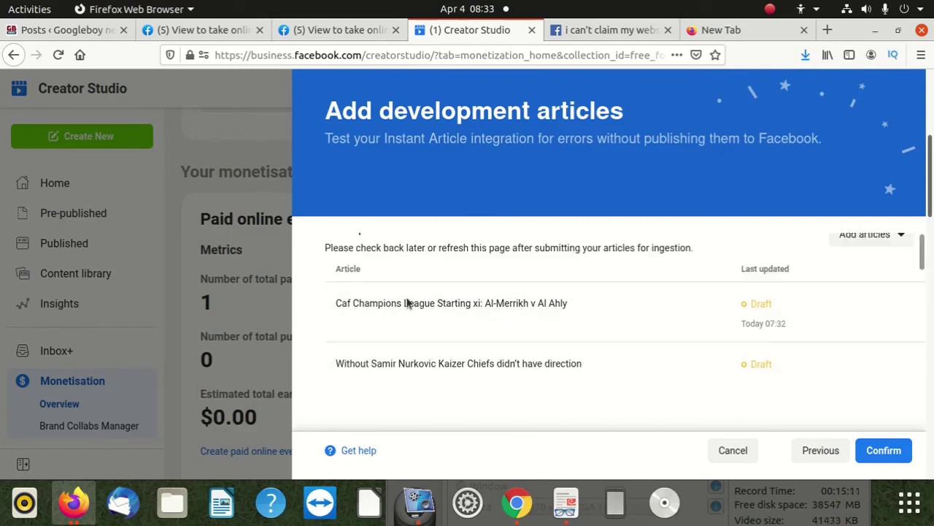
scroll(412, 289, "down", 1)
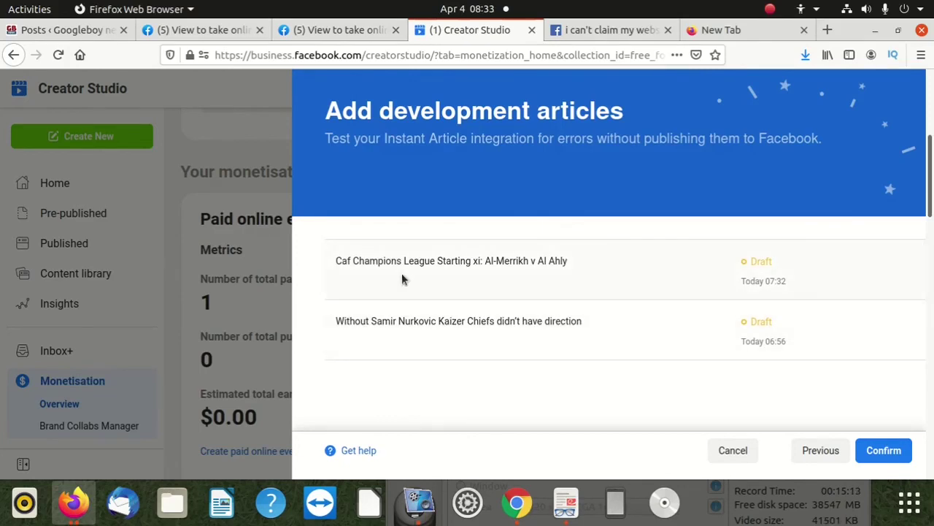
scroll(409, 274, "up", 1)
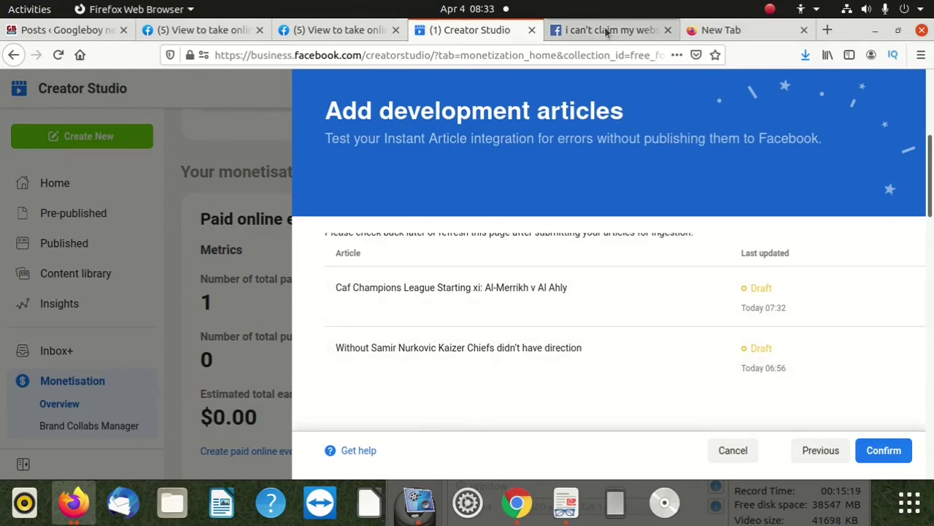
Load the googleboy.co.za homepage in the empty browser tab and examine its latest stories.
left_click(710, 30)
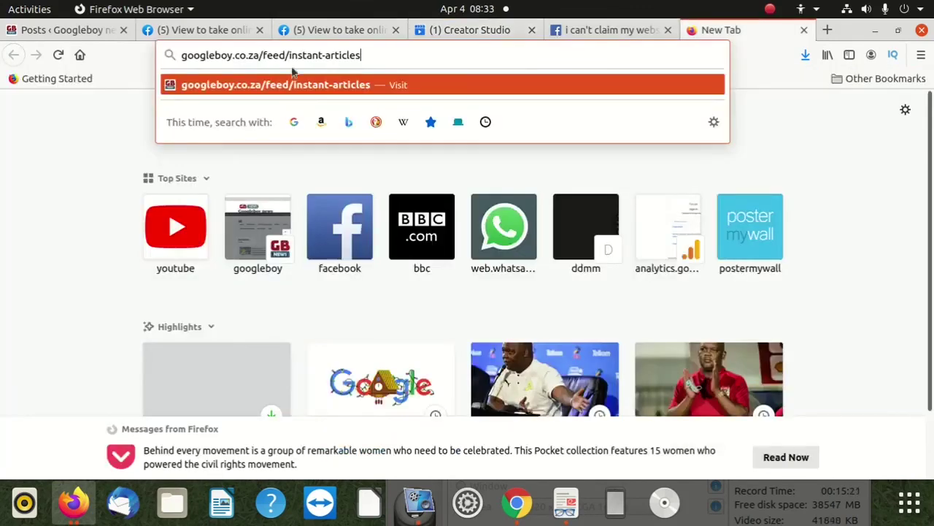
left_click_drag(260, 54, 715, 55)
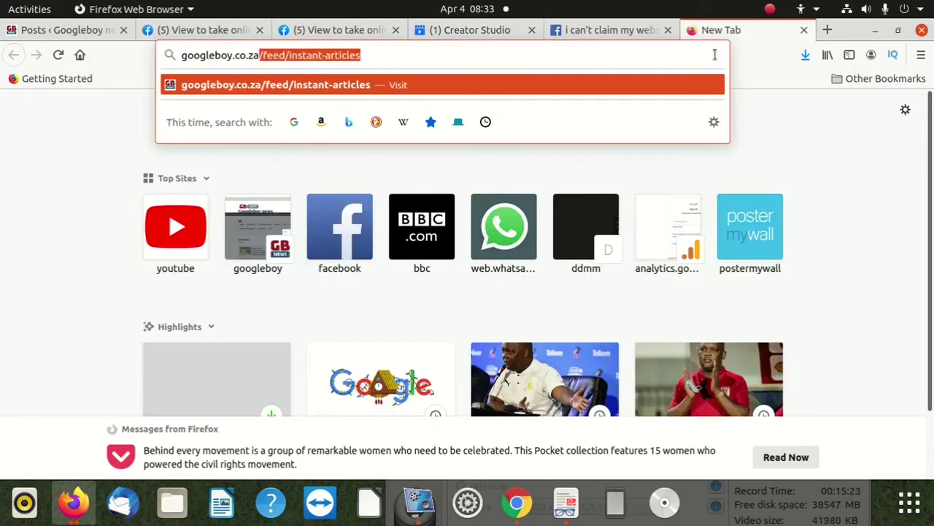
key("BackSpace")
key("Return")
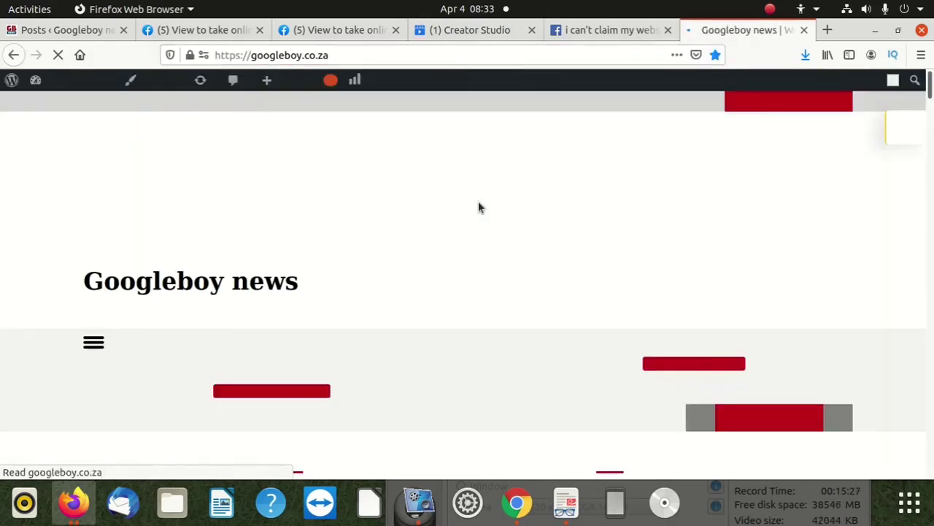
scroll(451, 321, "down", 5)
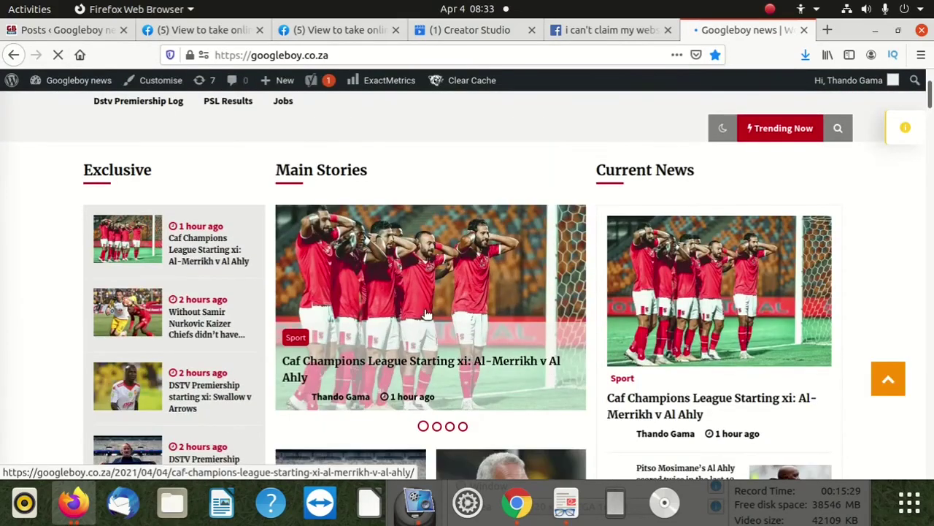
scroll(365, 313, "down", 1)
scroll(511, 306, "up", 3)
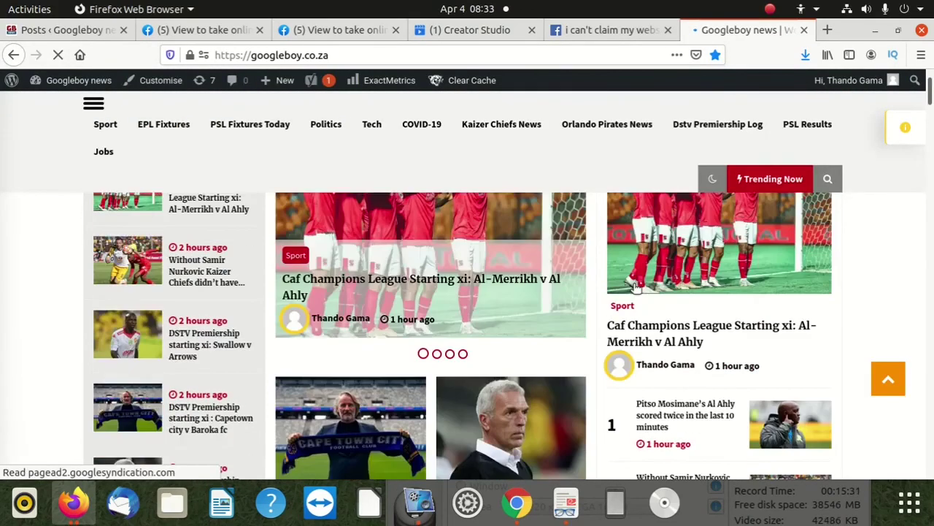
scroll(635, 326, "down", 3)
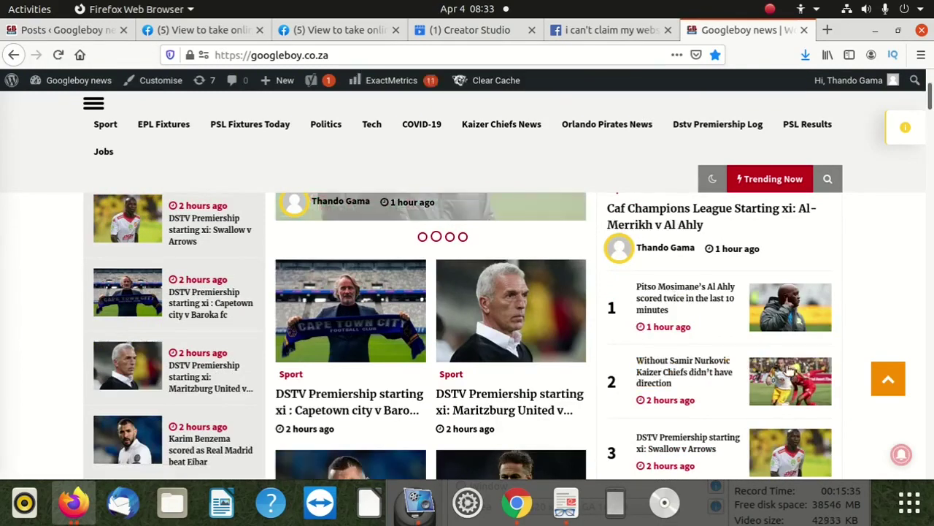
scroll(675, 352, "down", 2)
scroll(670, 352, "up", 5)
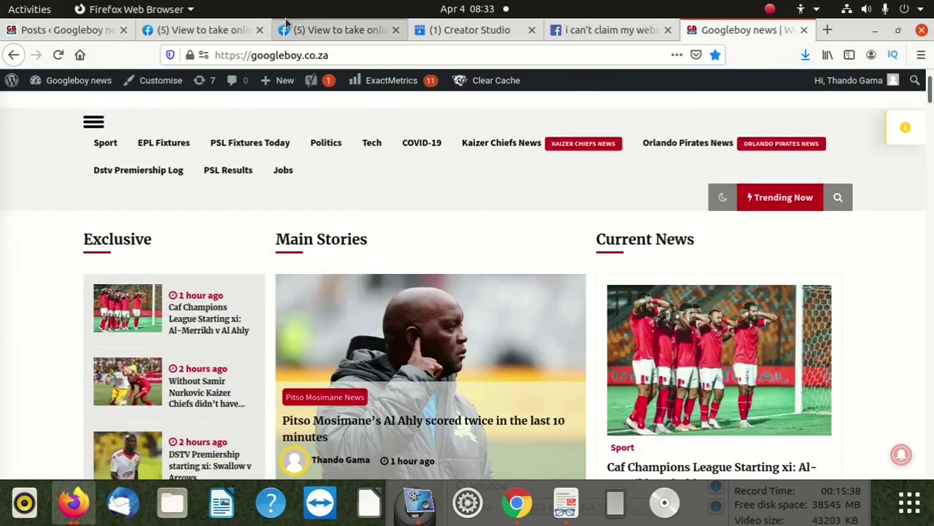
Return to Creator Studio and compare the development articles list with the stories on the website.
left_click(471, 29)
scroll(540, 350, "down", 2)
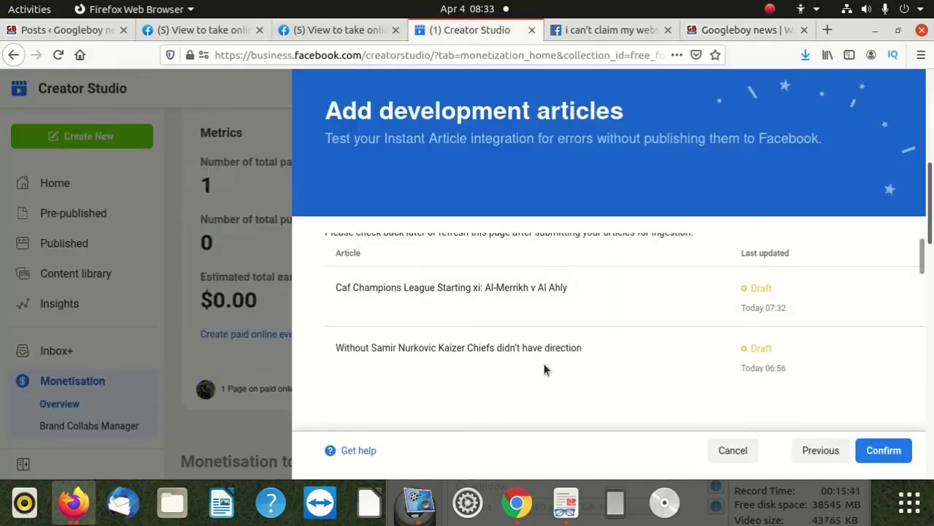
scroll(544, 369, "down", 5)
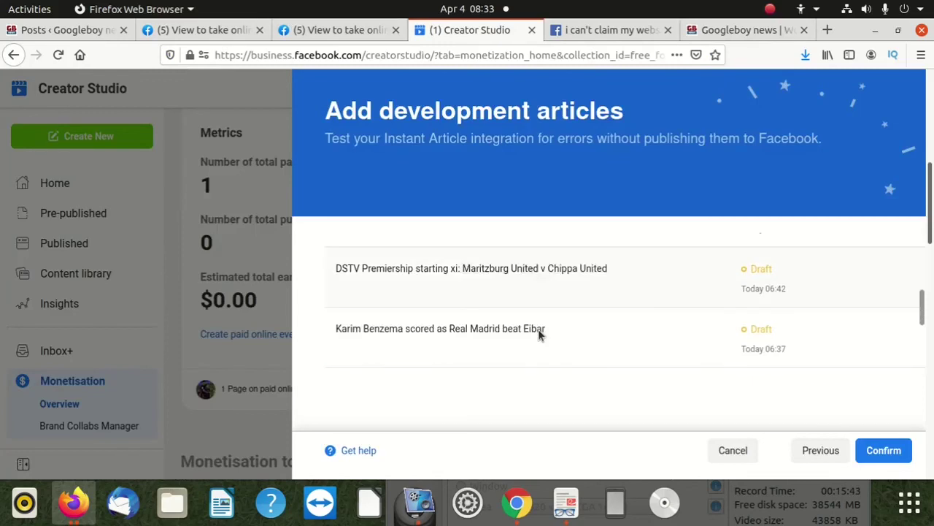
scroll(438, 314, "down", 5)
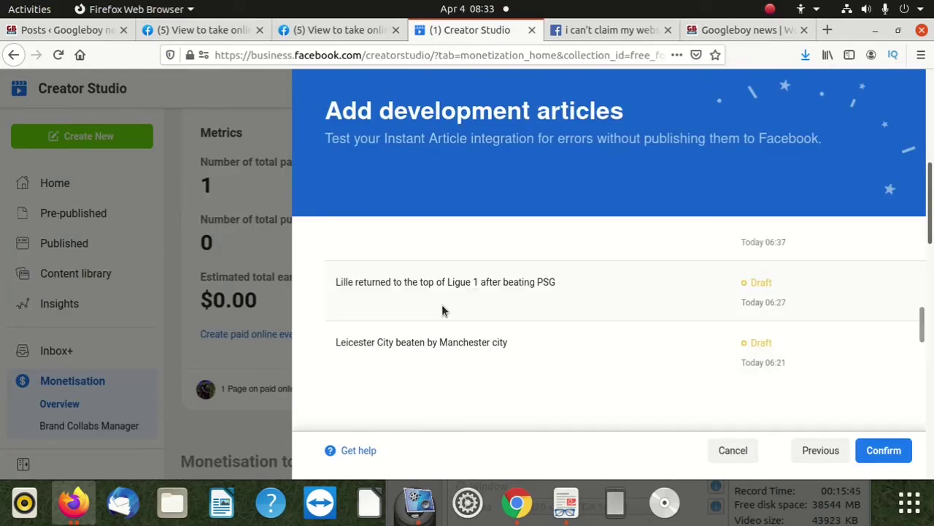
scroll(673, 314, "up", 1)
scroll(732, 338, "up", 2)
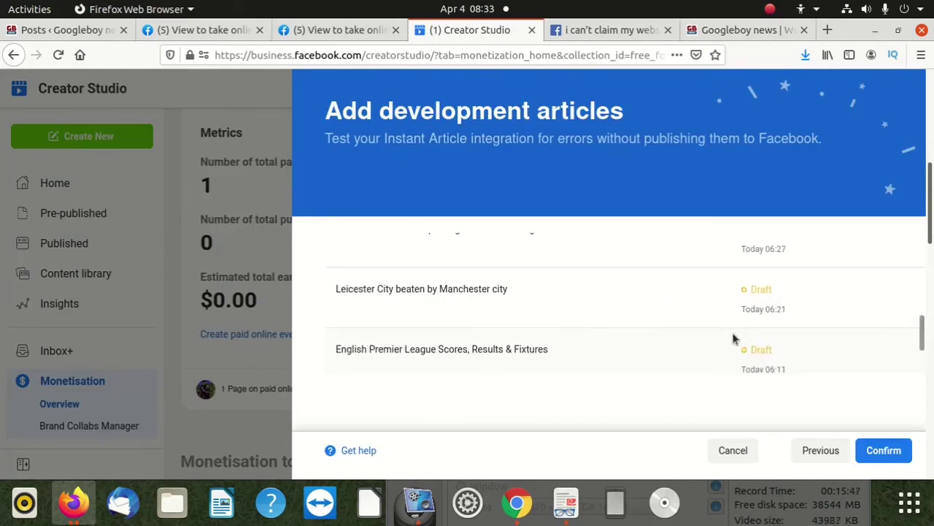
scroll(646, 284, "up", 5)
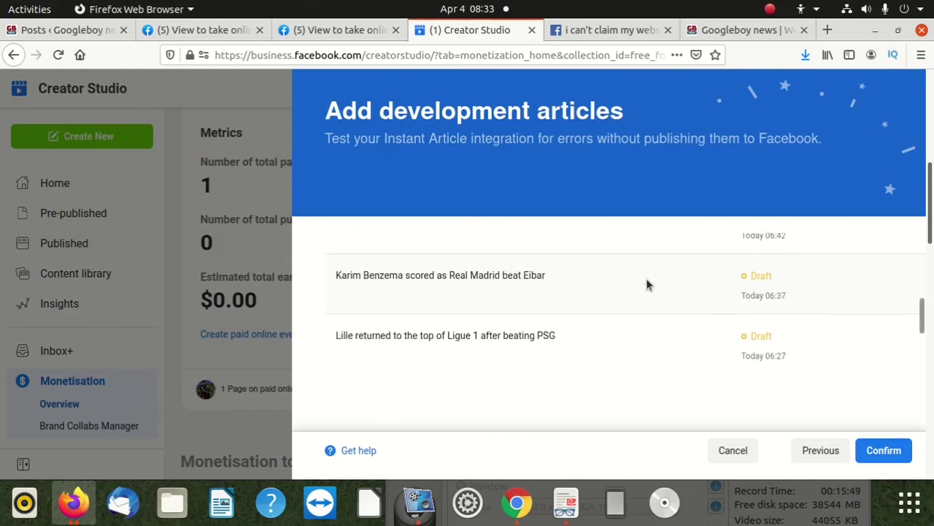
scroll(647, 284, "up", 4)
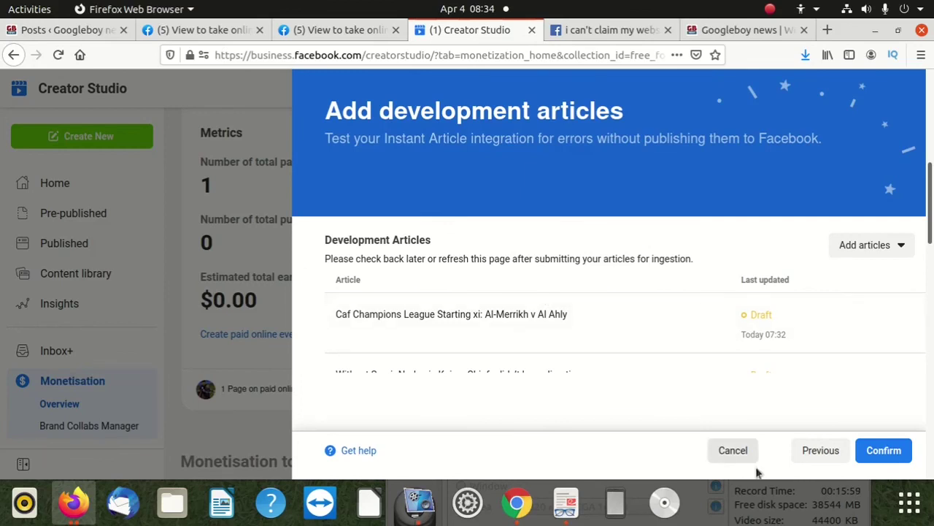
Go back to the setup tasks and review the terms, domain, article style, production article, development article and monetisation tasks.
left_click(807, 450)
scroll(577, 318, "down", 1)
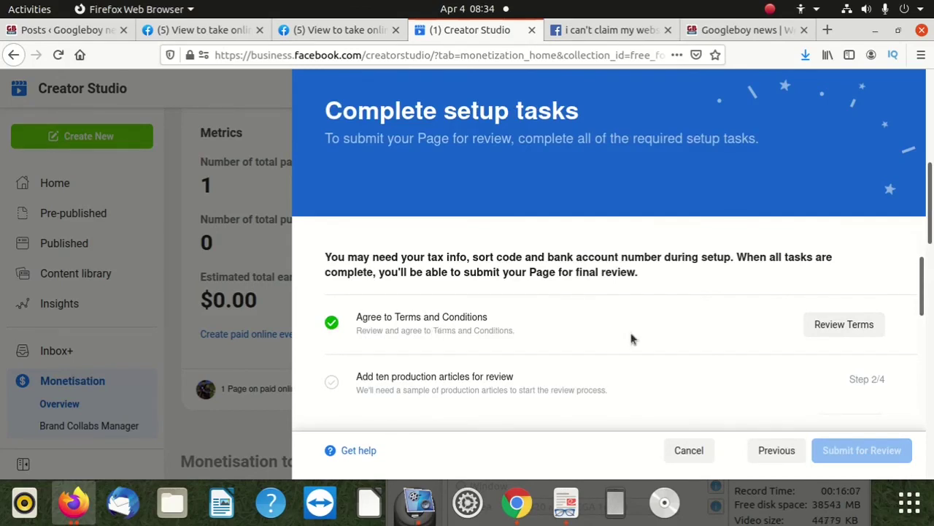
scroll(629, 332, "down", 1)
scroll(555, 329, "up", 1)
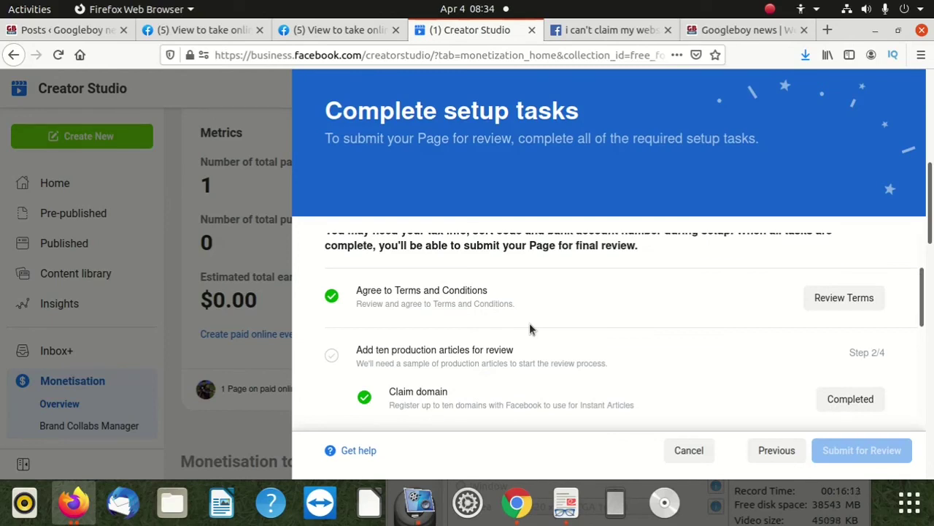
scroll(533, 323, "down", 2)
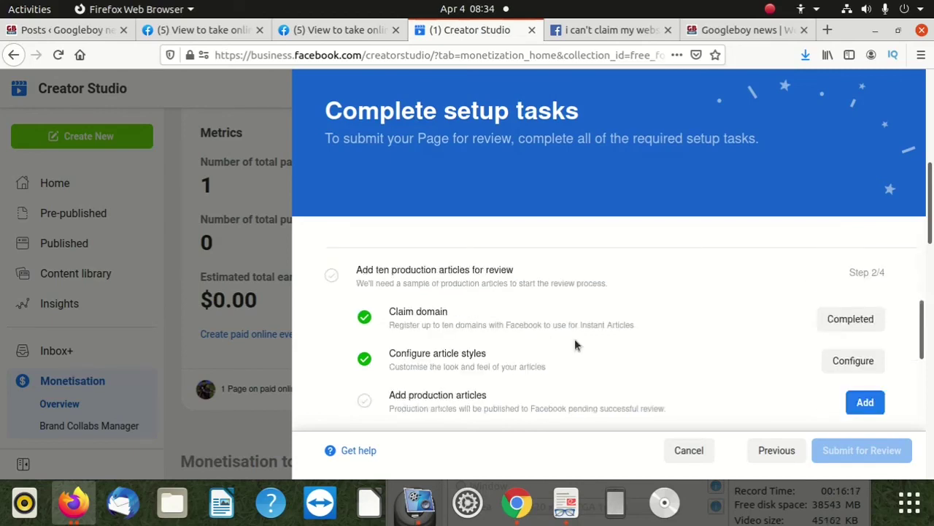
scroll(574, 338, "down", 2)
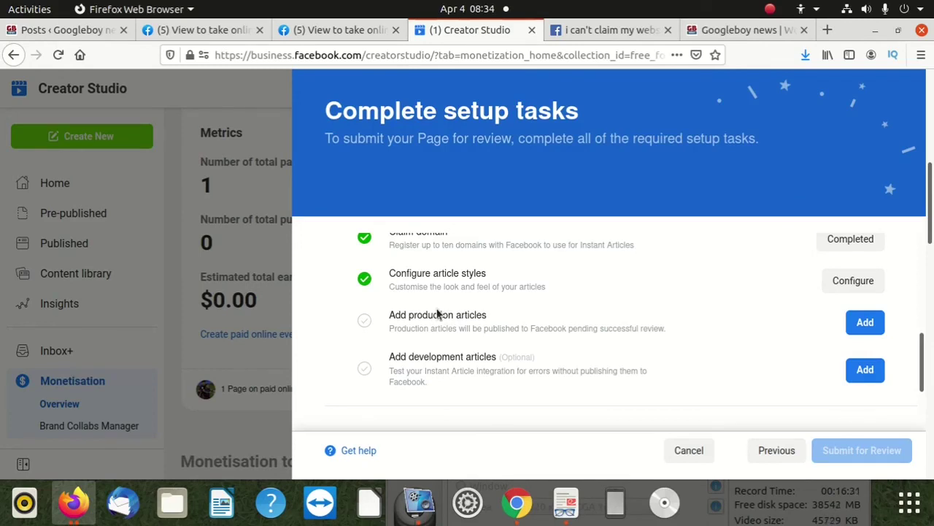
scroll(474, 359, "up", 3)
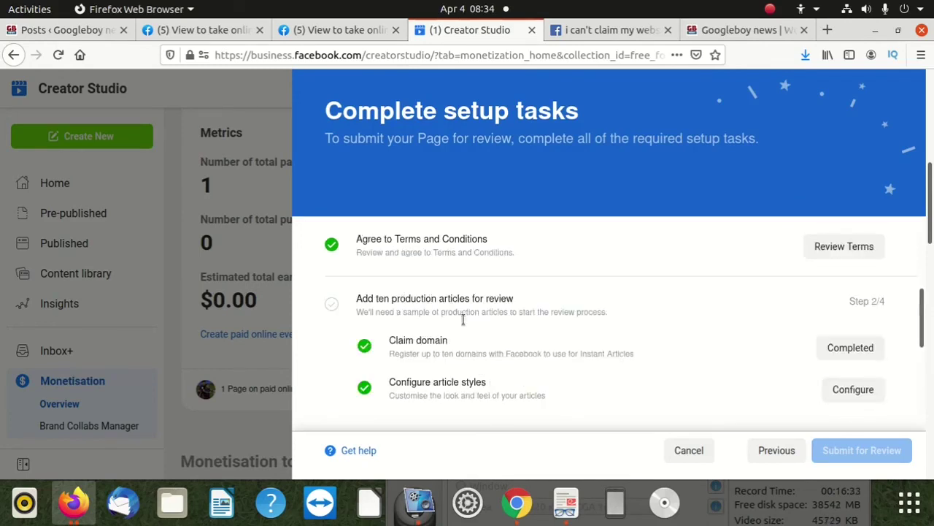
scroll(463, 317, "down", 2)
scroll(467, 368, "down", 2)
scroll(478, 367, "up", 1)
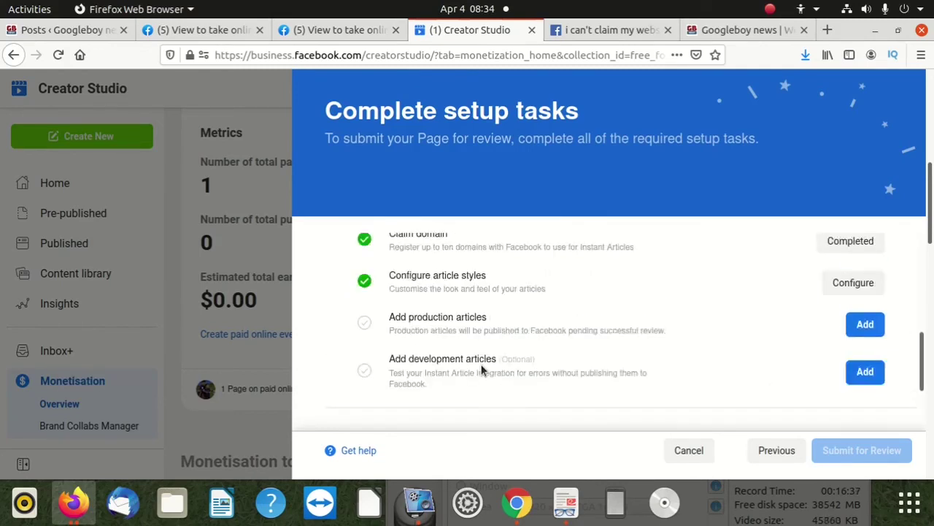
scroll(482, 363, "up", 2)
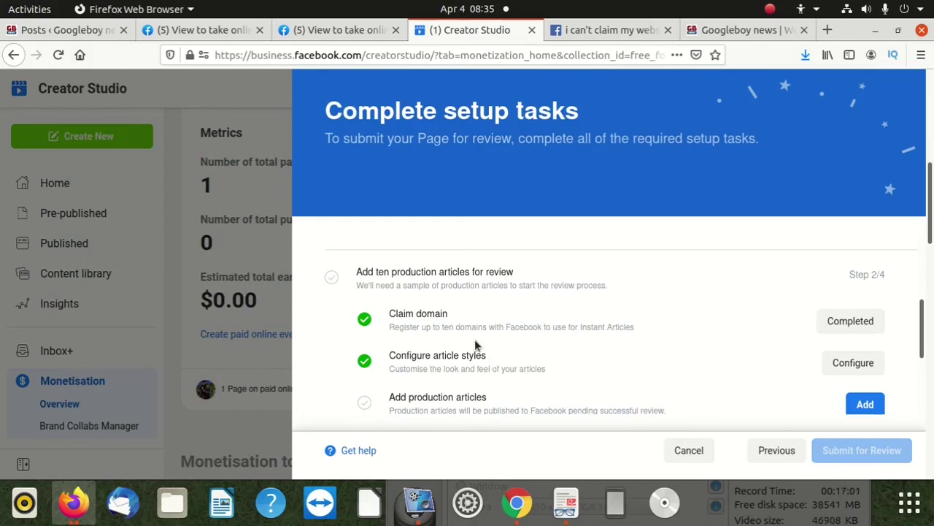
scroll(474, 339, "down", 2)
scroll(492, 340, "down", 2)
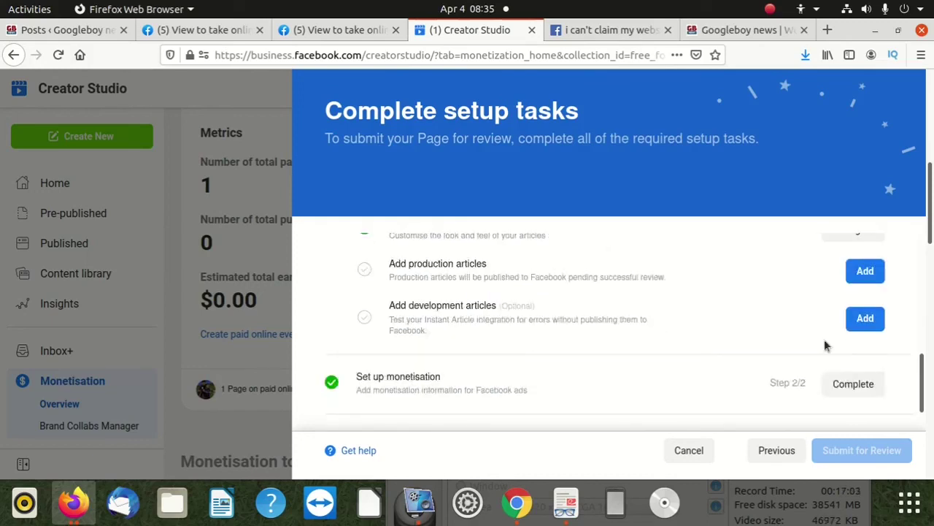
Open the development articles task, look through its article list and return to the setup tasks.
scroll(840, 329, "up", 1)
scroll(524, 324, "up", 1)
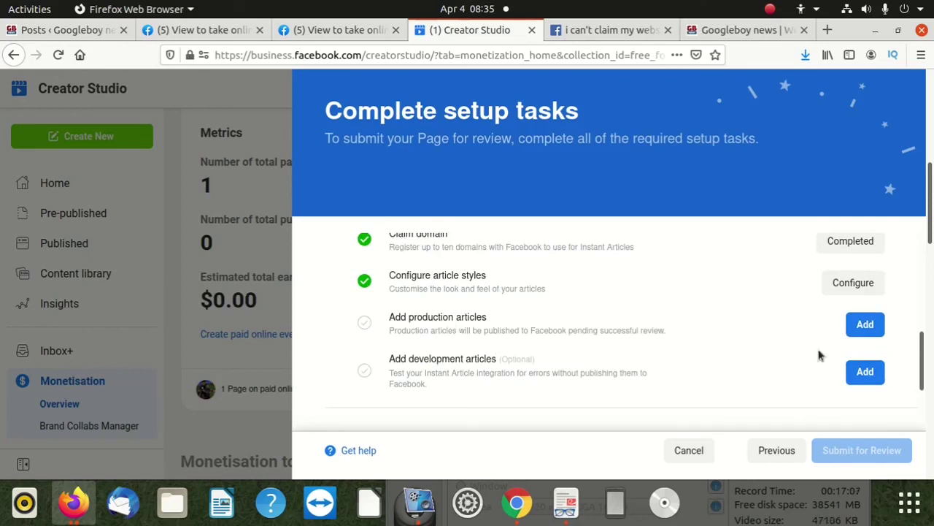
left_click(865, 371)
scroll(608, 324, "down", 3)
scroll(716, 333, "up", 3)
left_click(808, 450)
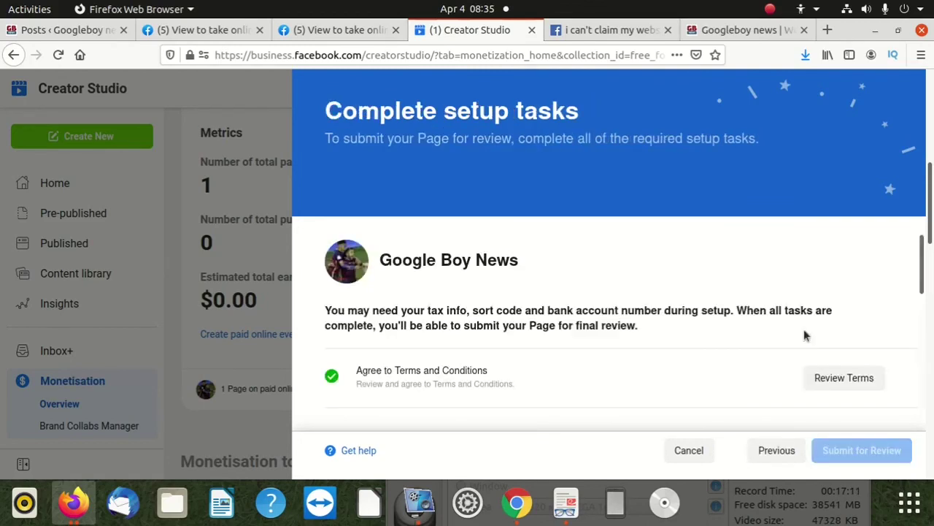
Open the production articles task and check its list of submitted articles.
left_click(865, 353)
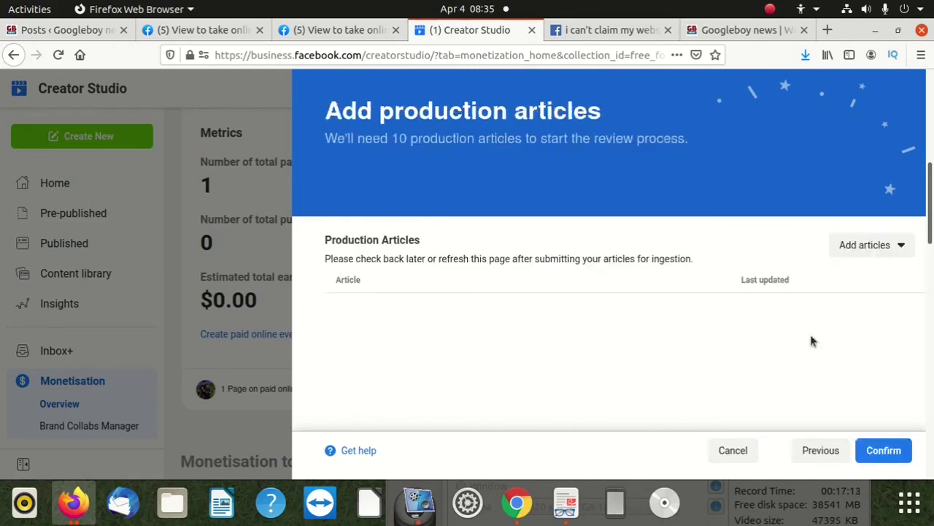
scroll(531, 313, "down", 4)
scroll(452, 302, "up", 5)
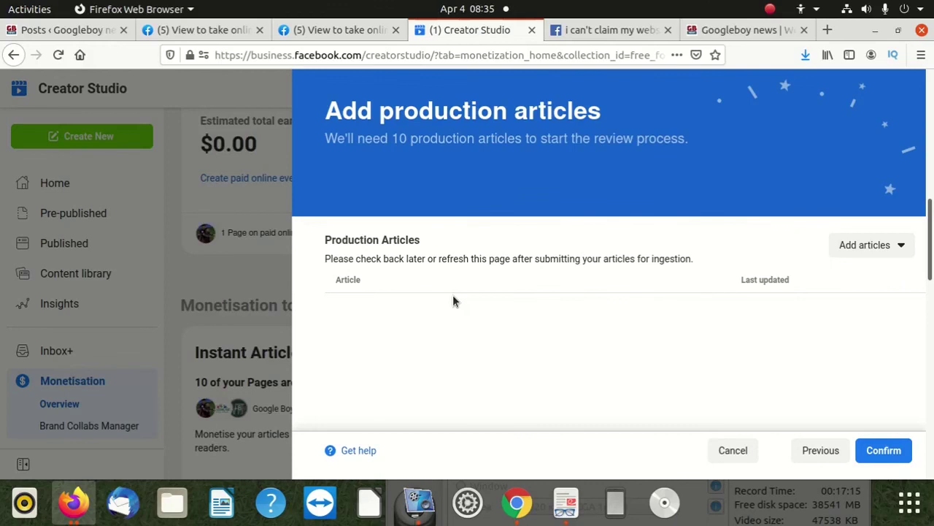
scroll(452, 301, "up", 3)
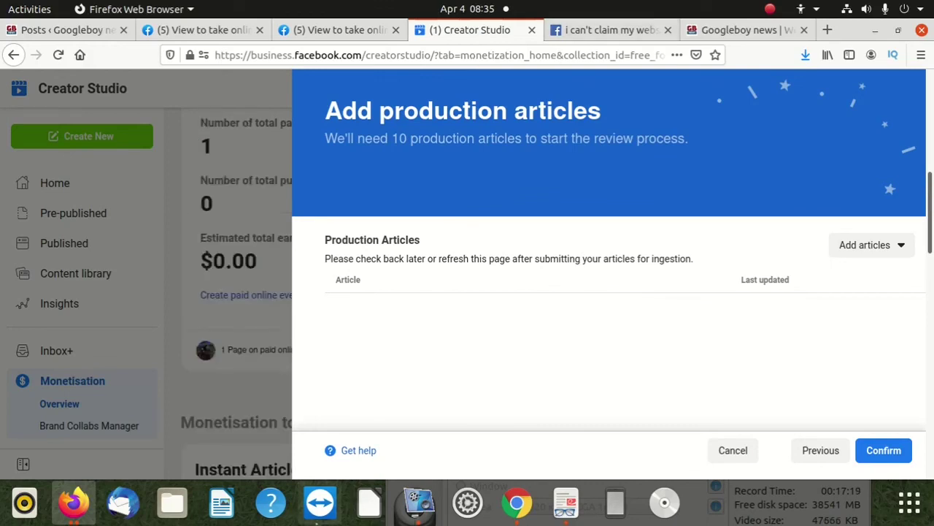
left_click(406, 520)
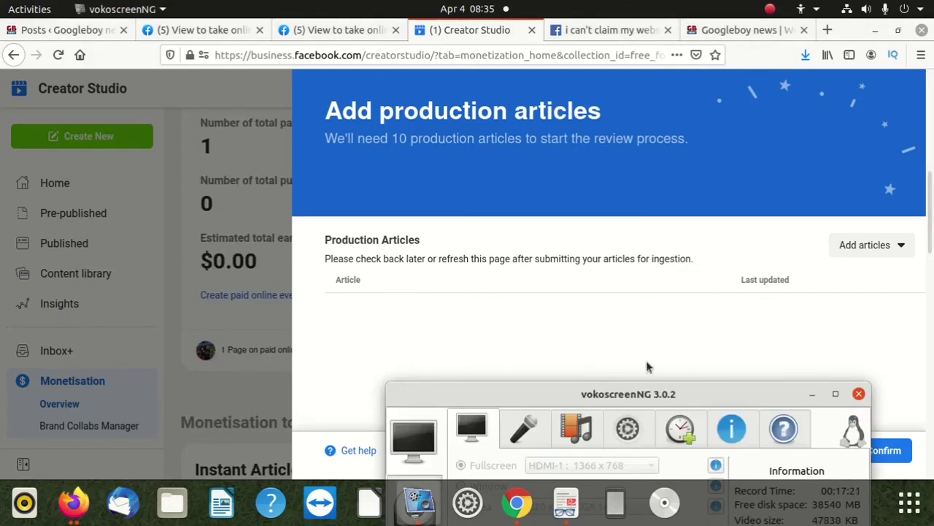